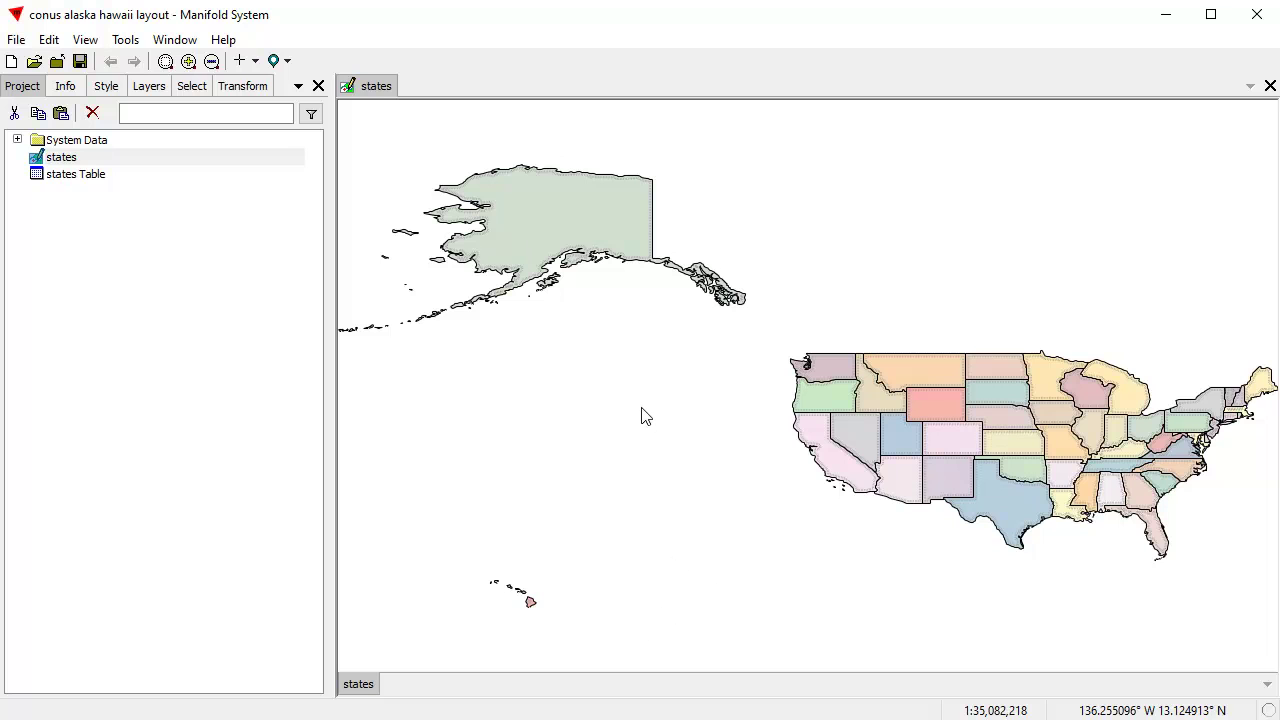
Create a new map named Conus from the states drawing.
click(114, 368)
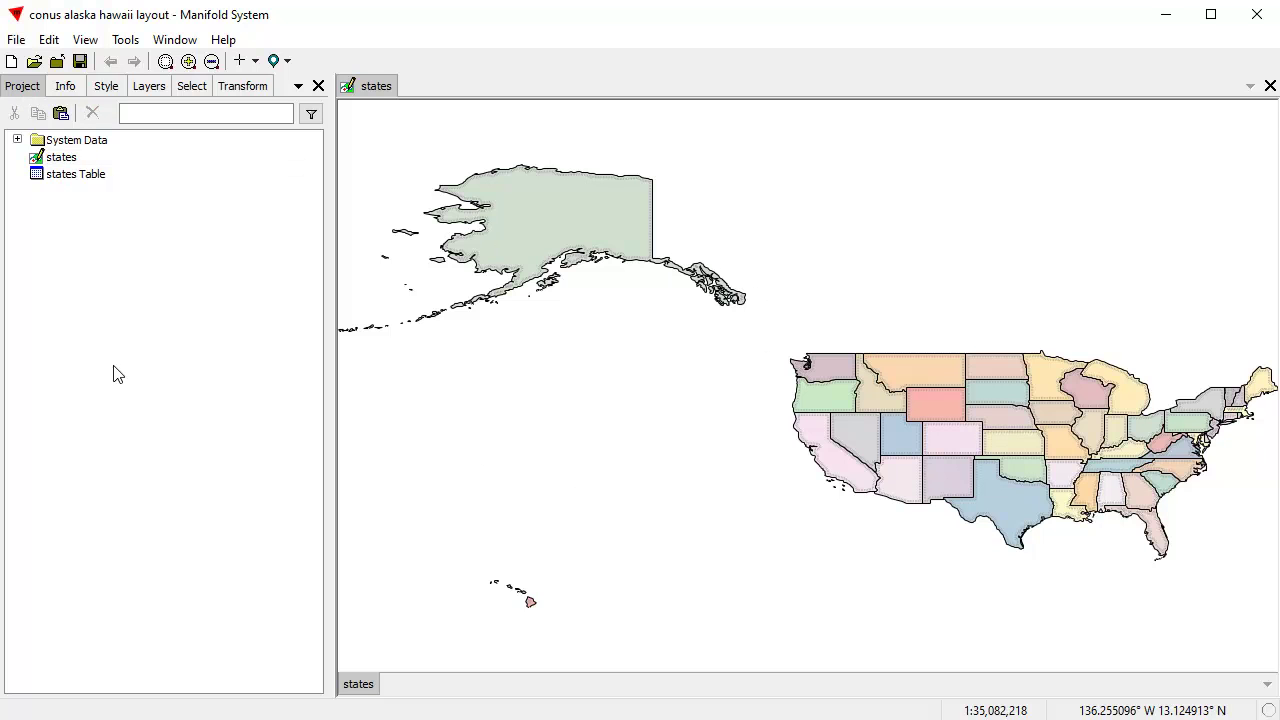
right_click(57, 160)
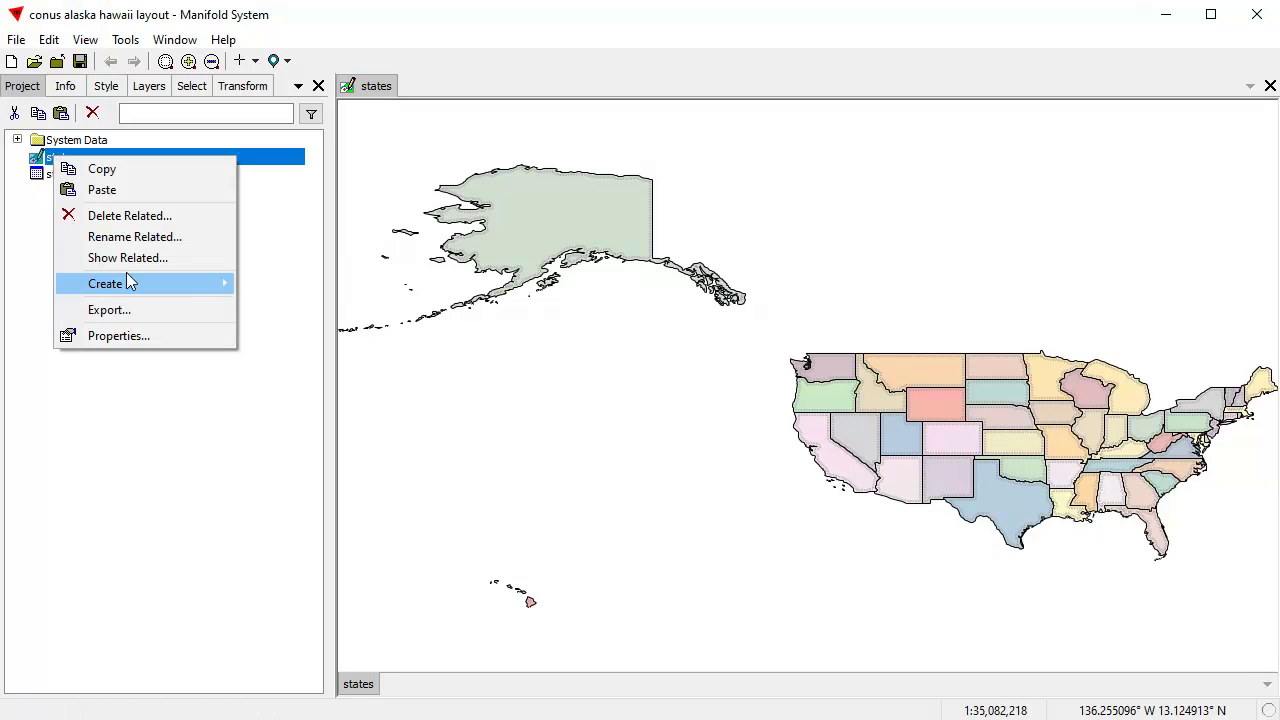
mouse_move(136, 285)
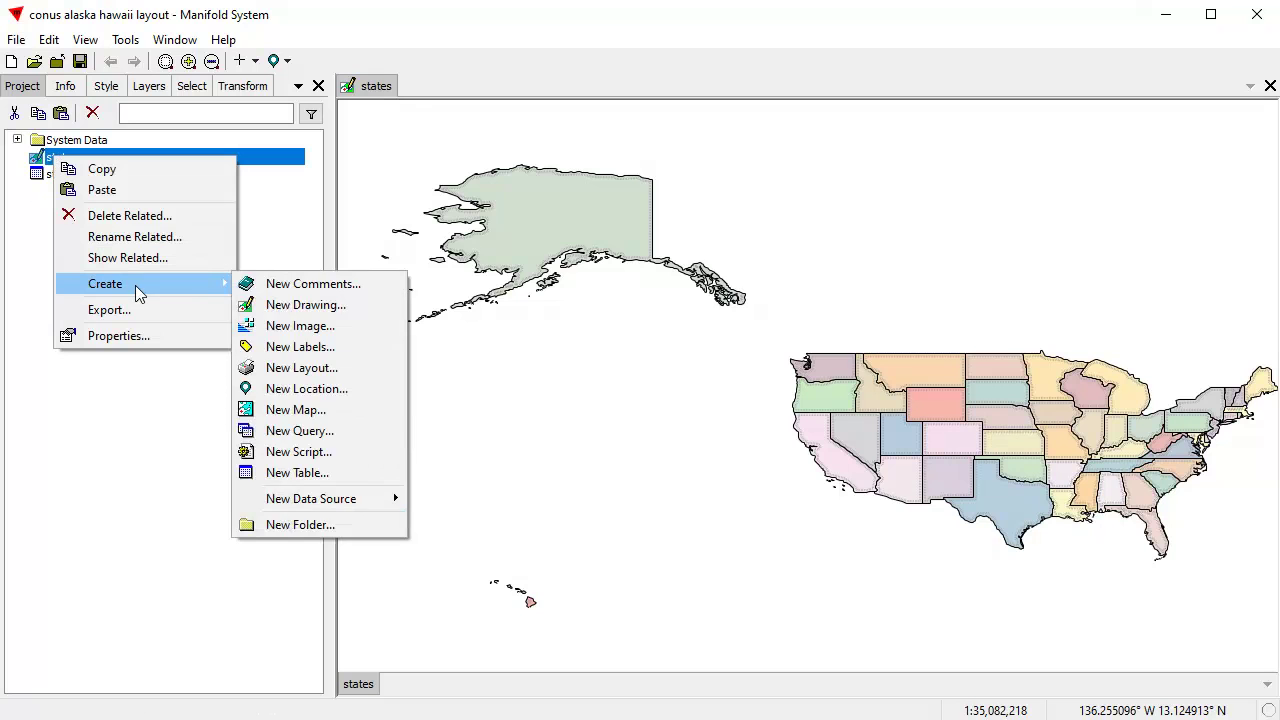
click(306, 411)
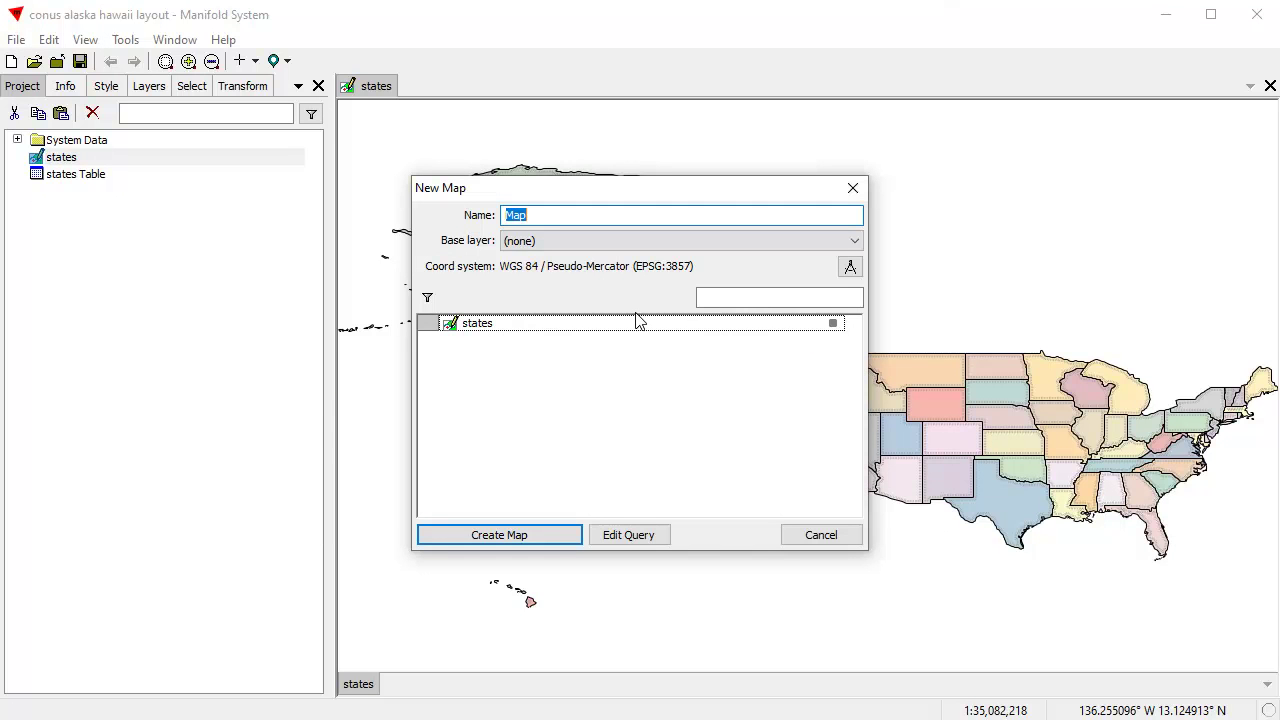
text(Conus)
click(552, 535)
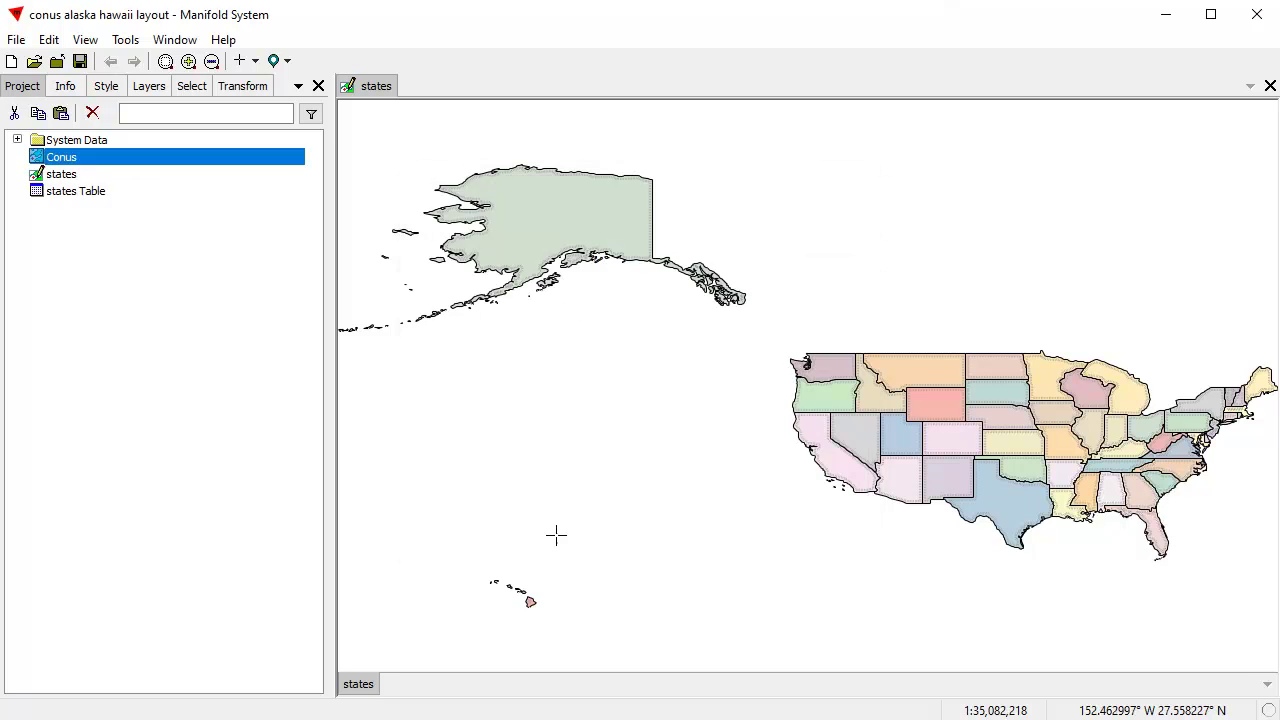
Paste two copies of the Conus map and rename the first copy Alaska.
click(61, 113)
click(61, 113)
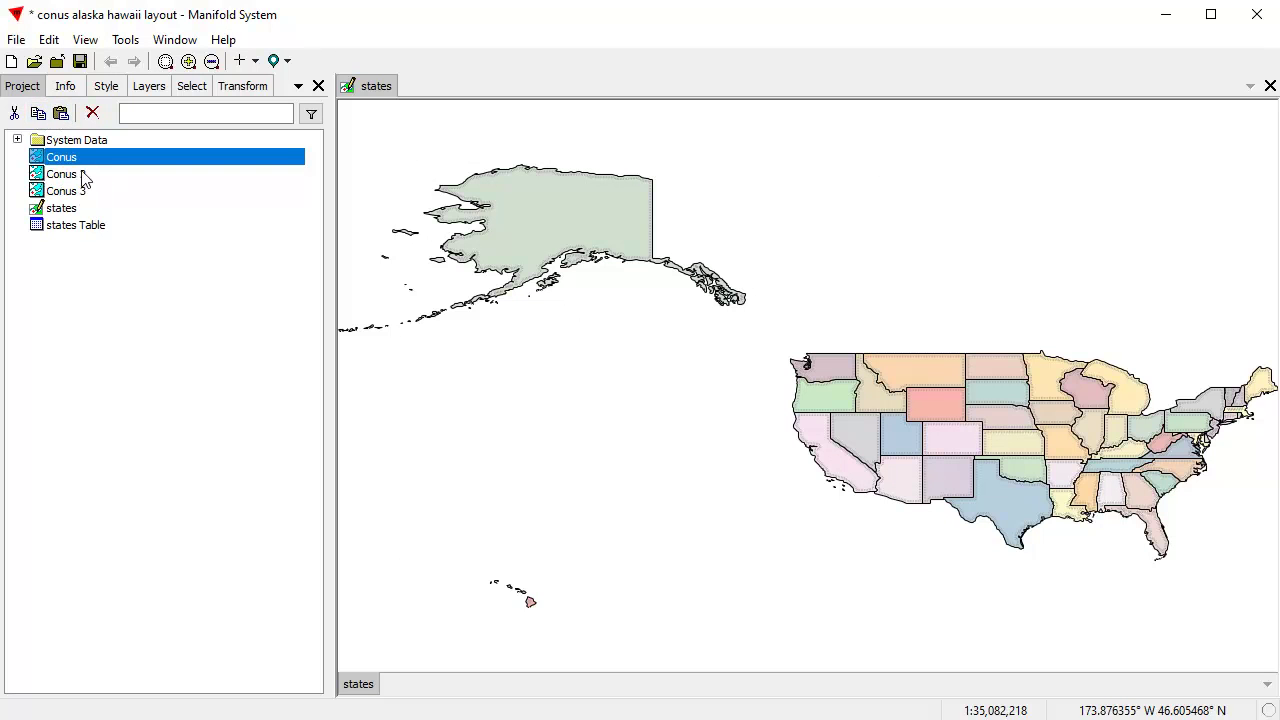
click(88, 177)
click(94, 176)
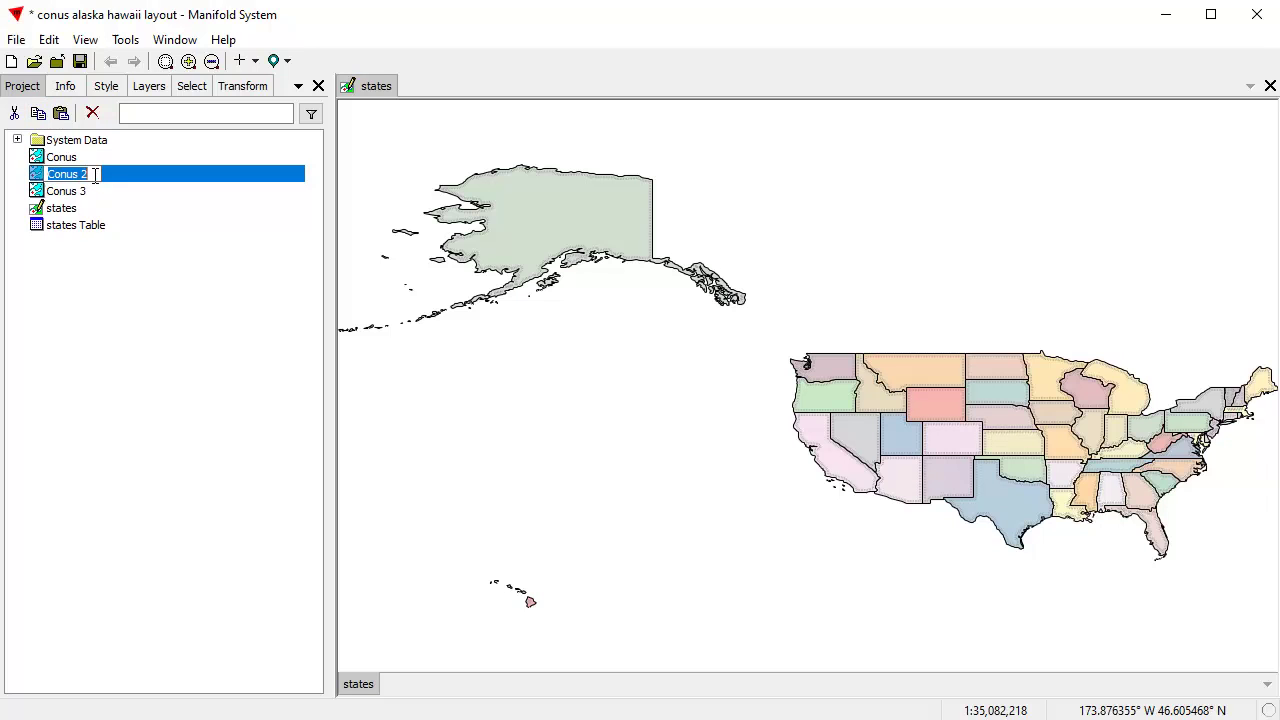
text(Alaska)
key(Return)
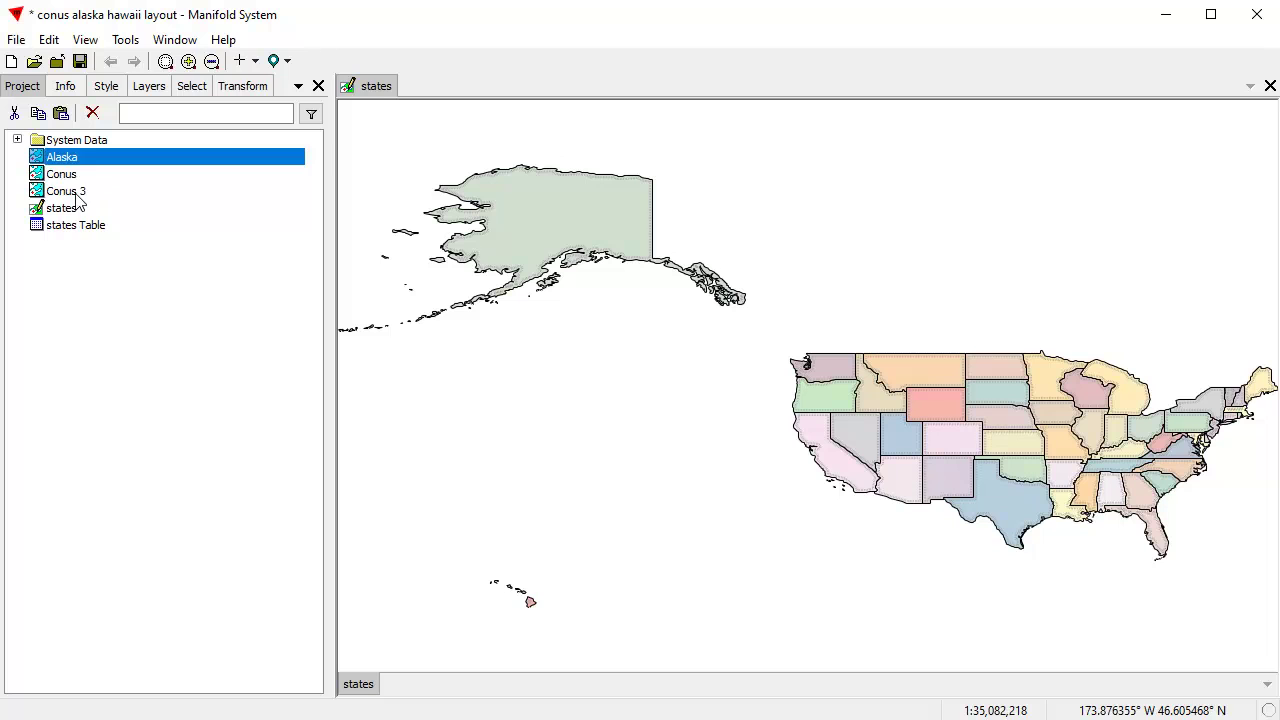
Rename the second copy Hawaii, close the states window, and open the Conus map.
click(84, 193)
click(96, 192)
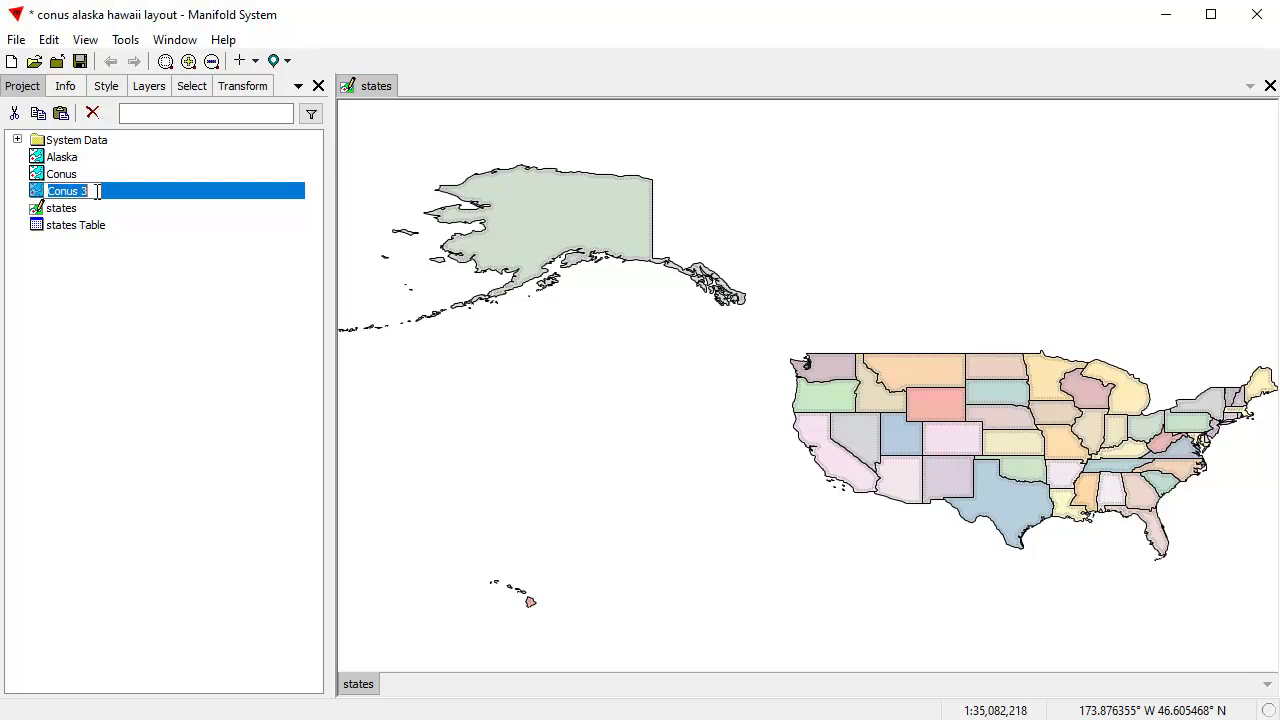
text(Hawaii)
key(Return)
click(1270, 86)
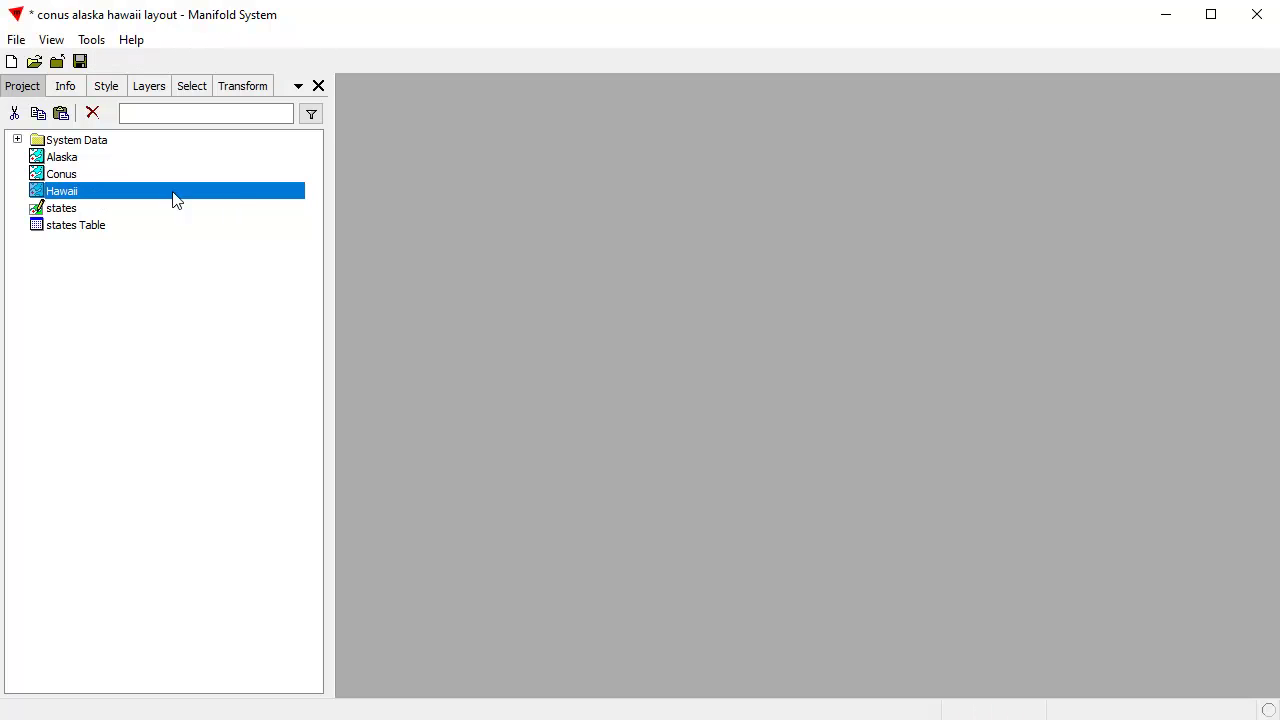
double_click(62, 174)
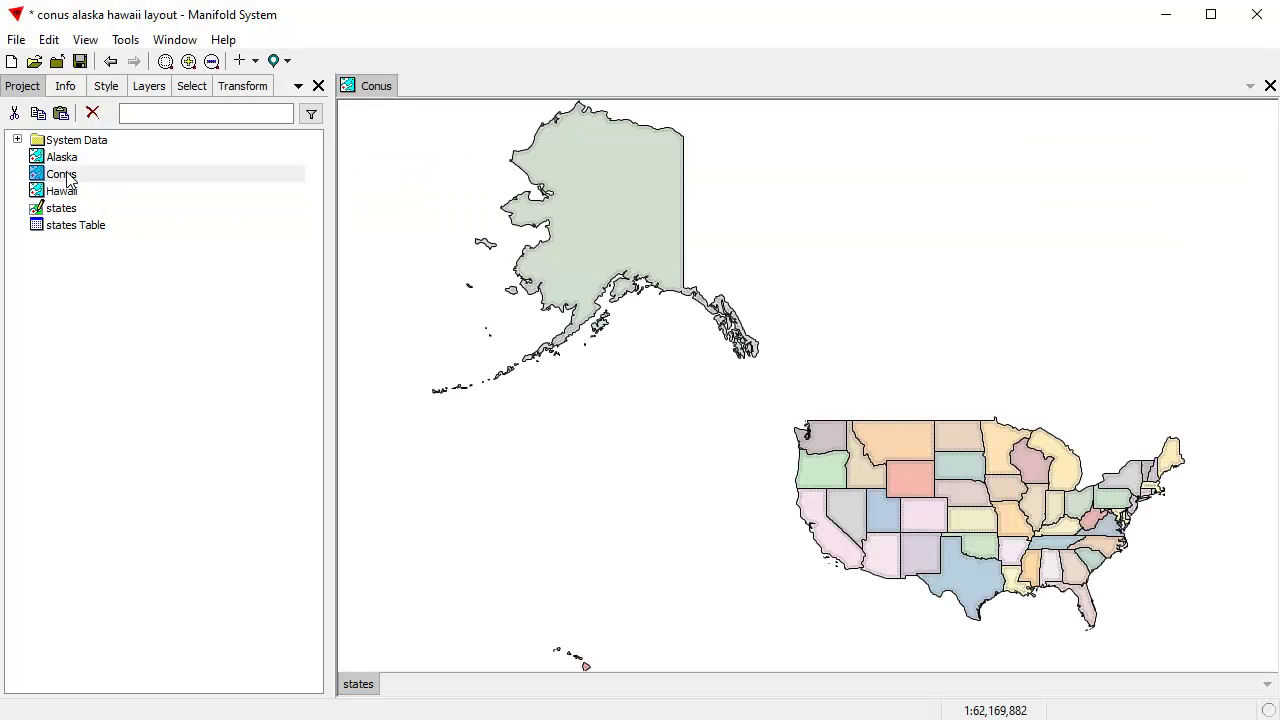
Pick a custom Lambert Conformal Conic (Single Parallel) coordinate system for the Conus map.
click(64, 88)
click(310, 195)
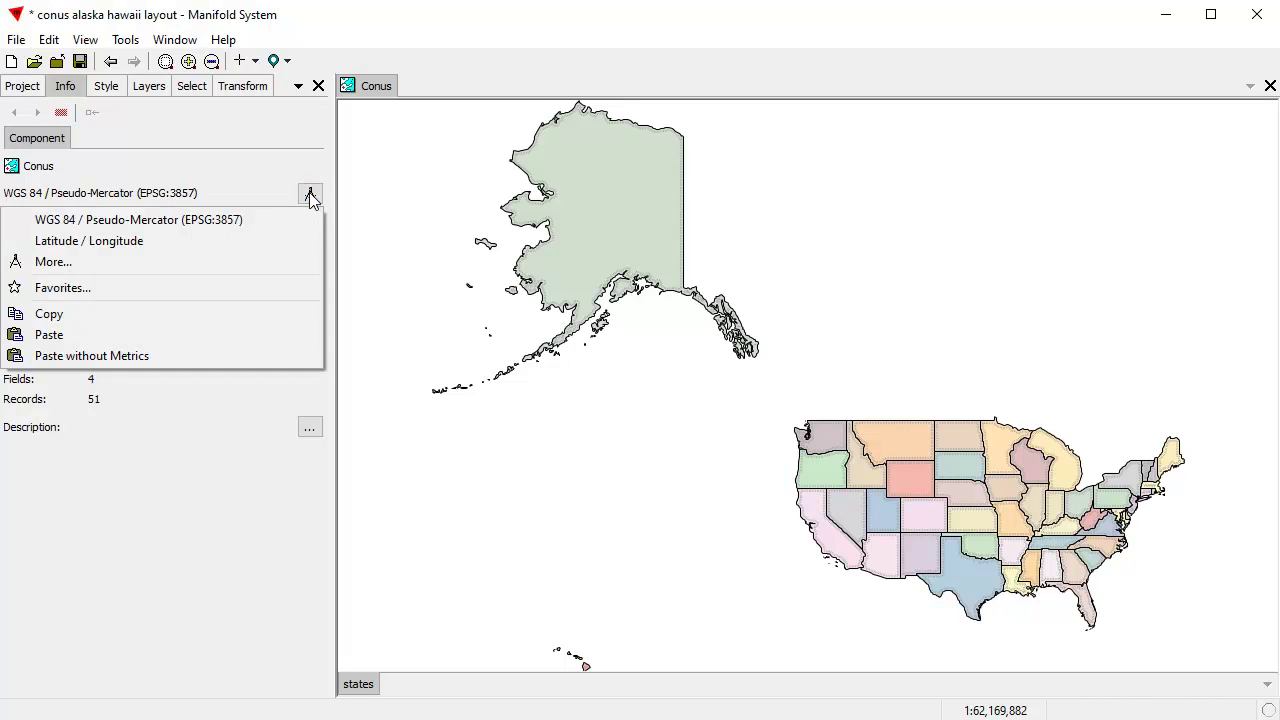
click(85, 263)
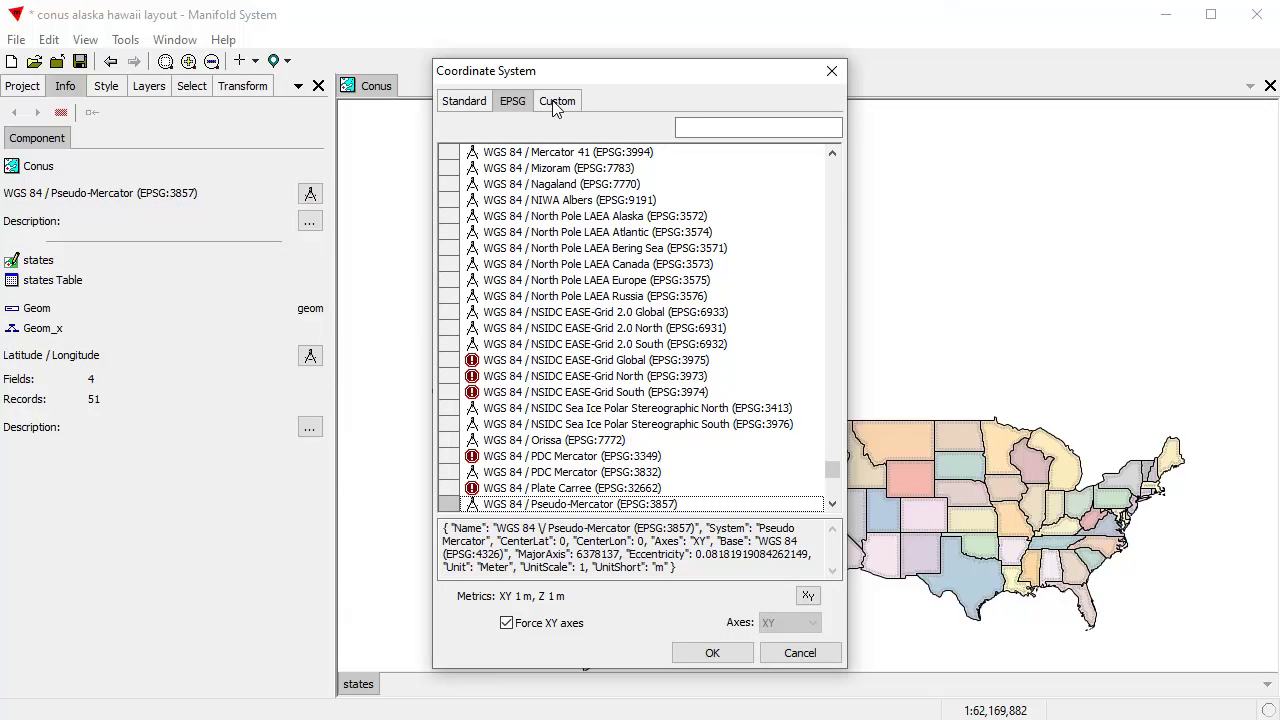
click(557, 101)
click(813, 152)
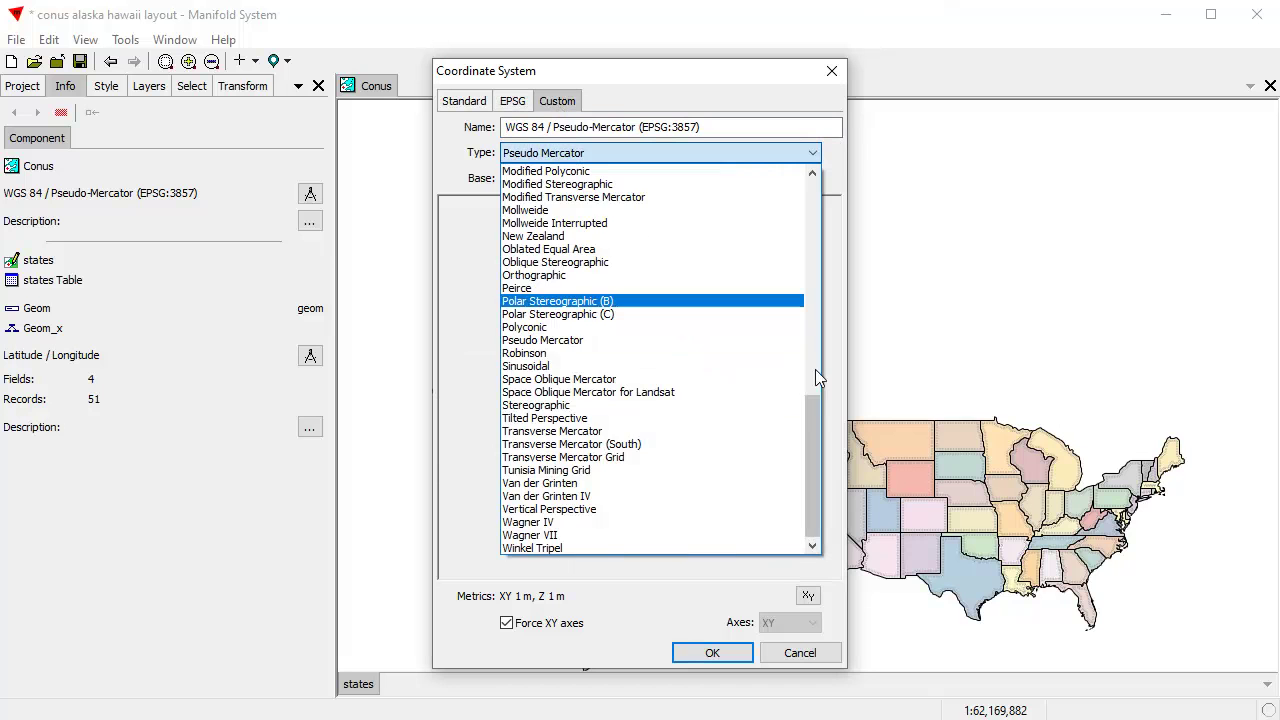
drag(810, 450, 801, 326)
click(628, 392)
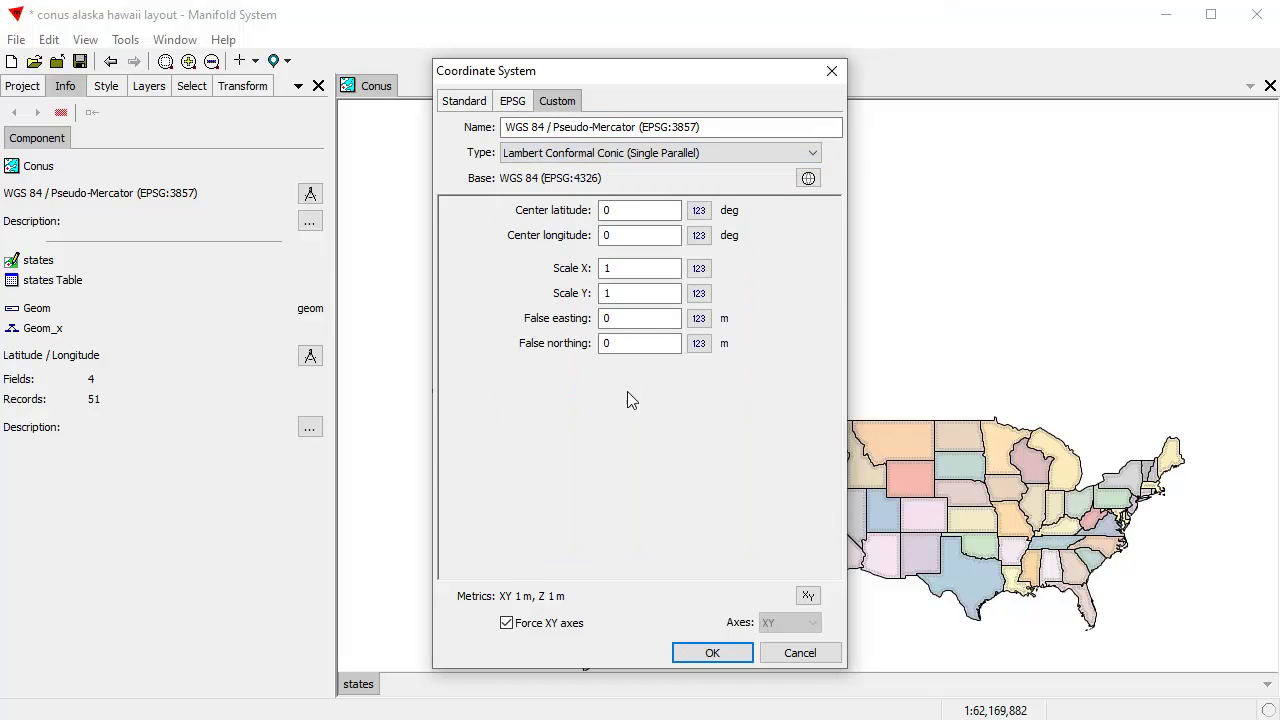
Centre the projection at latitude 40, longitude -96, name it lcc conus, and apply it.
double_click(643, 213)
text(40)
click(634, 235)
text(-96)
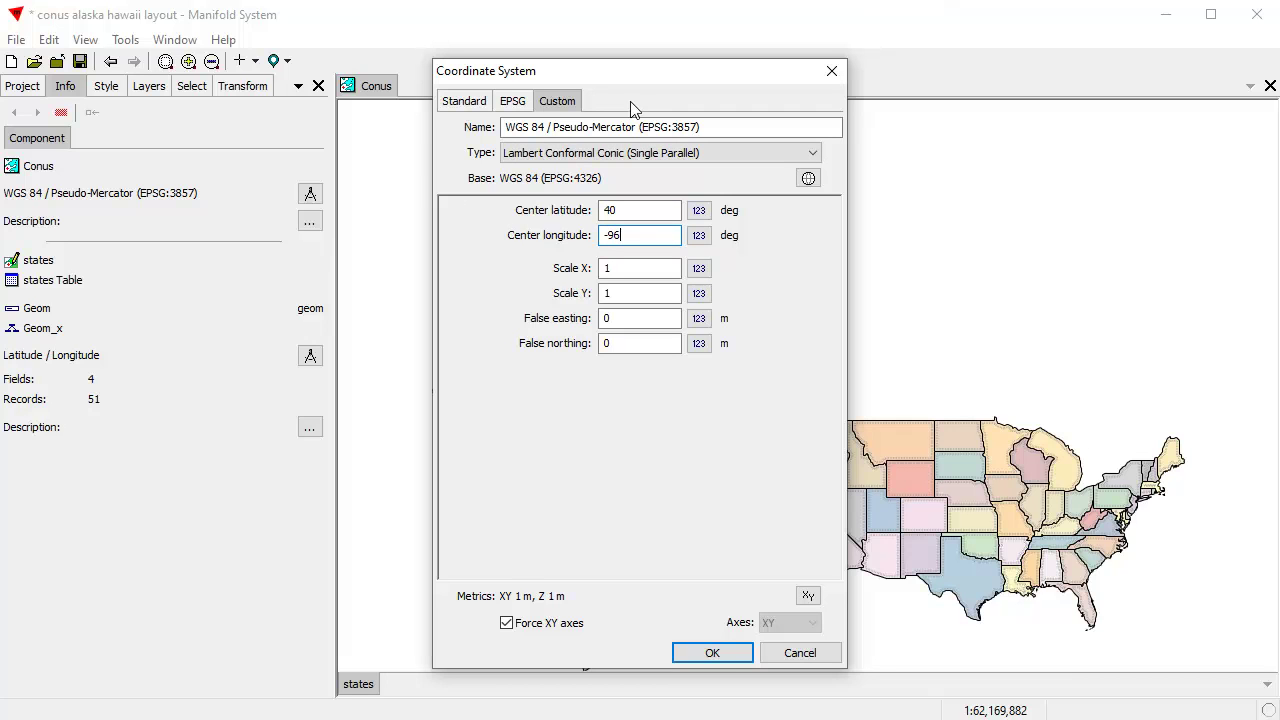
triple_click(737, 126)
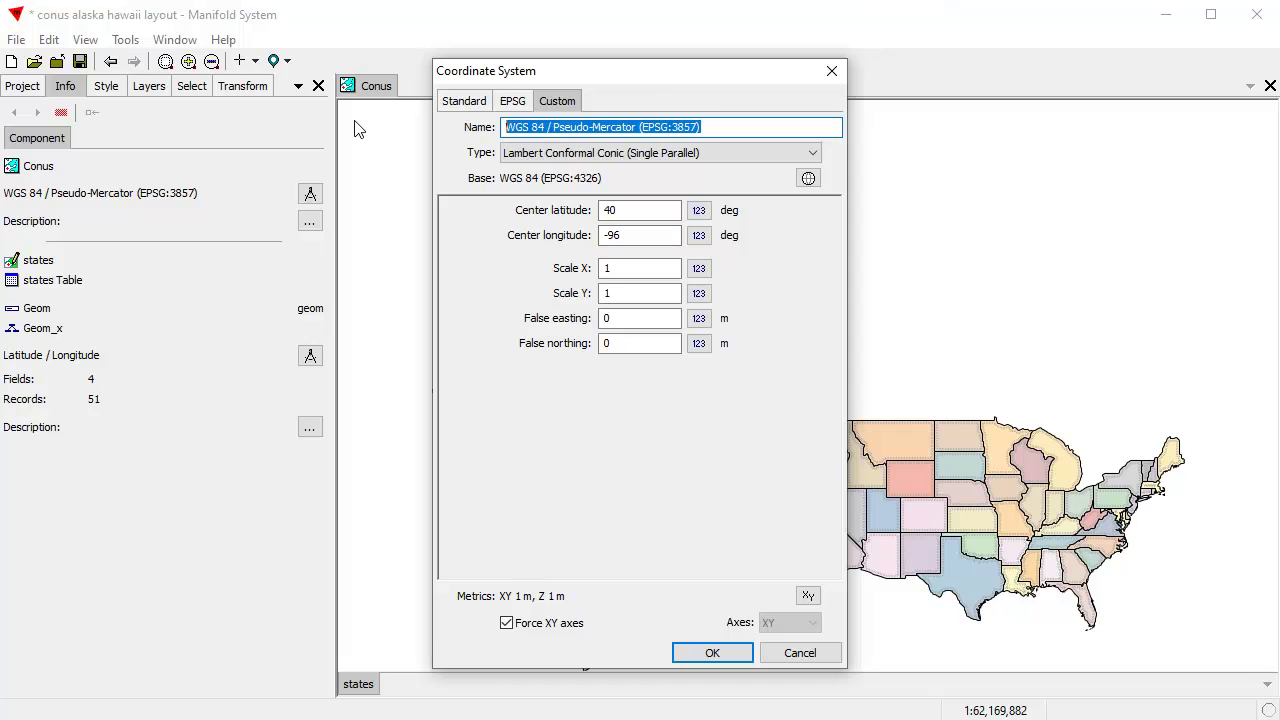
text(lcc conus)
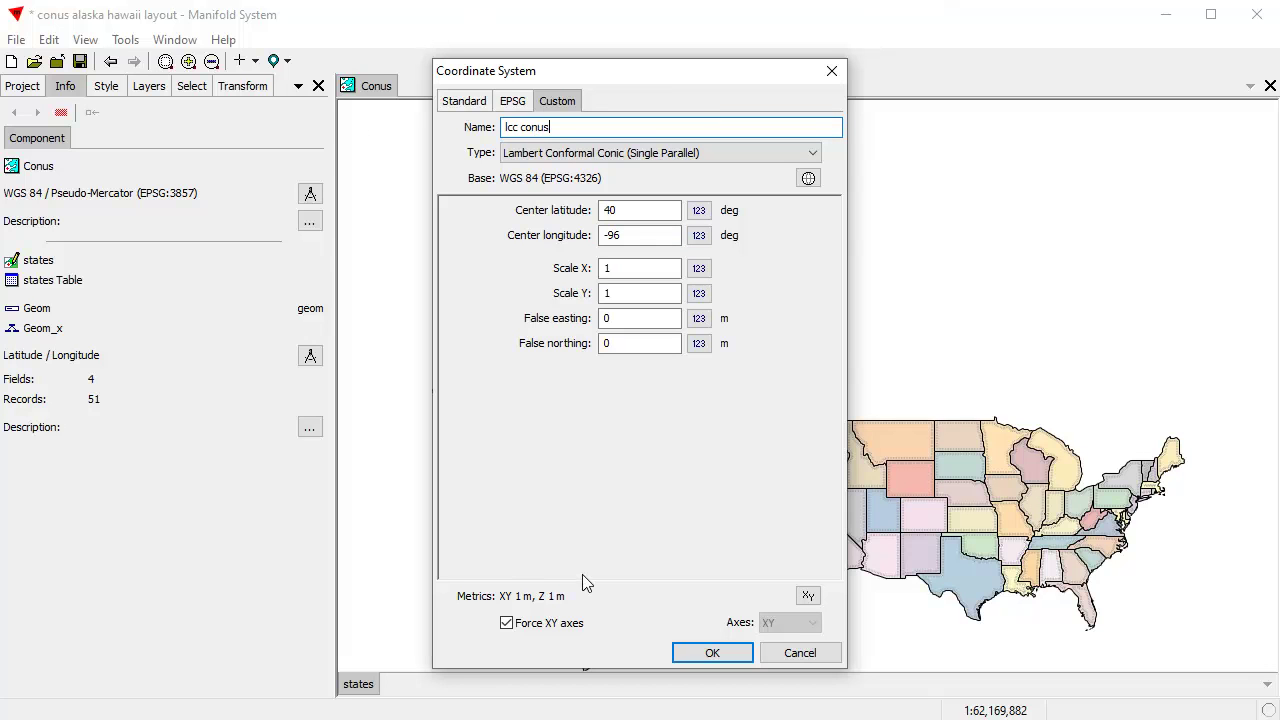
click(710, 652)
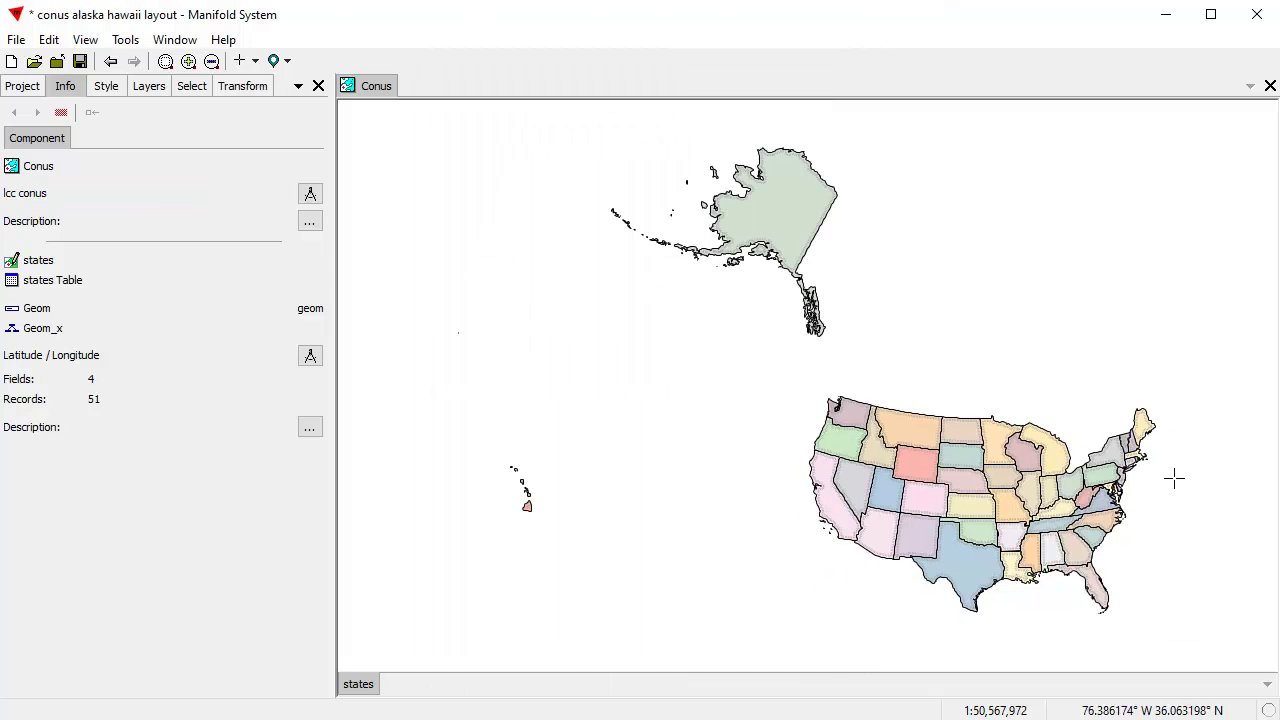
Zoom to the lower 48 states, save the view as Location conus, and open the Alaska map.
drag(796, 373, 1168, 636)
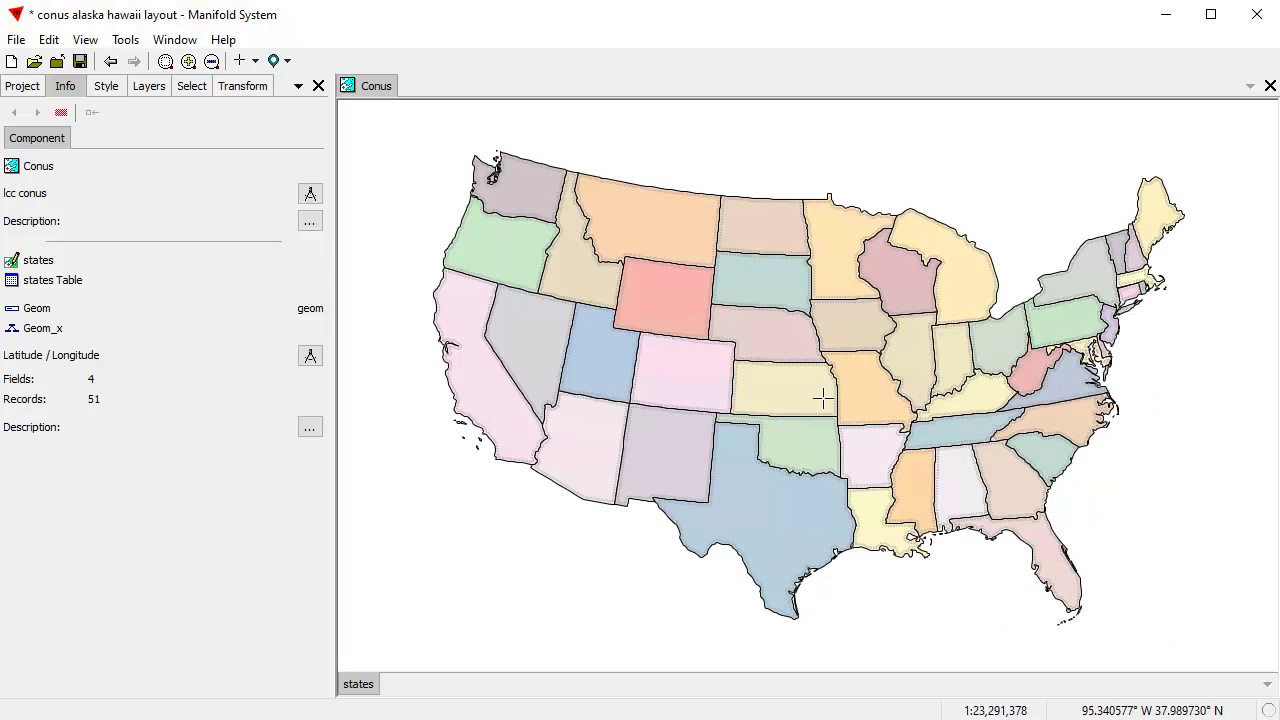
drag(826, 397, 822, 413)
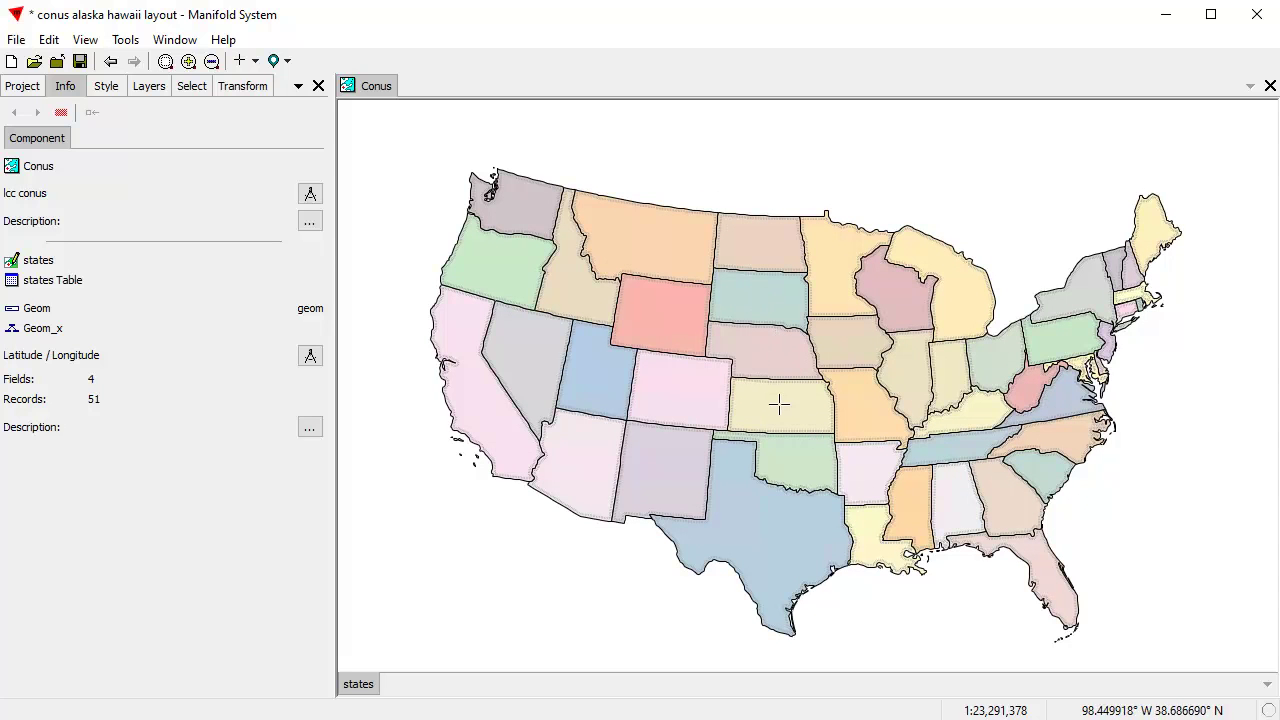
click(279, 61)
click(318, 87)
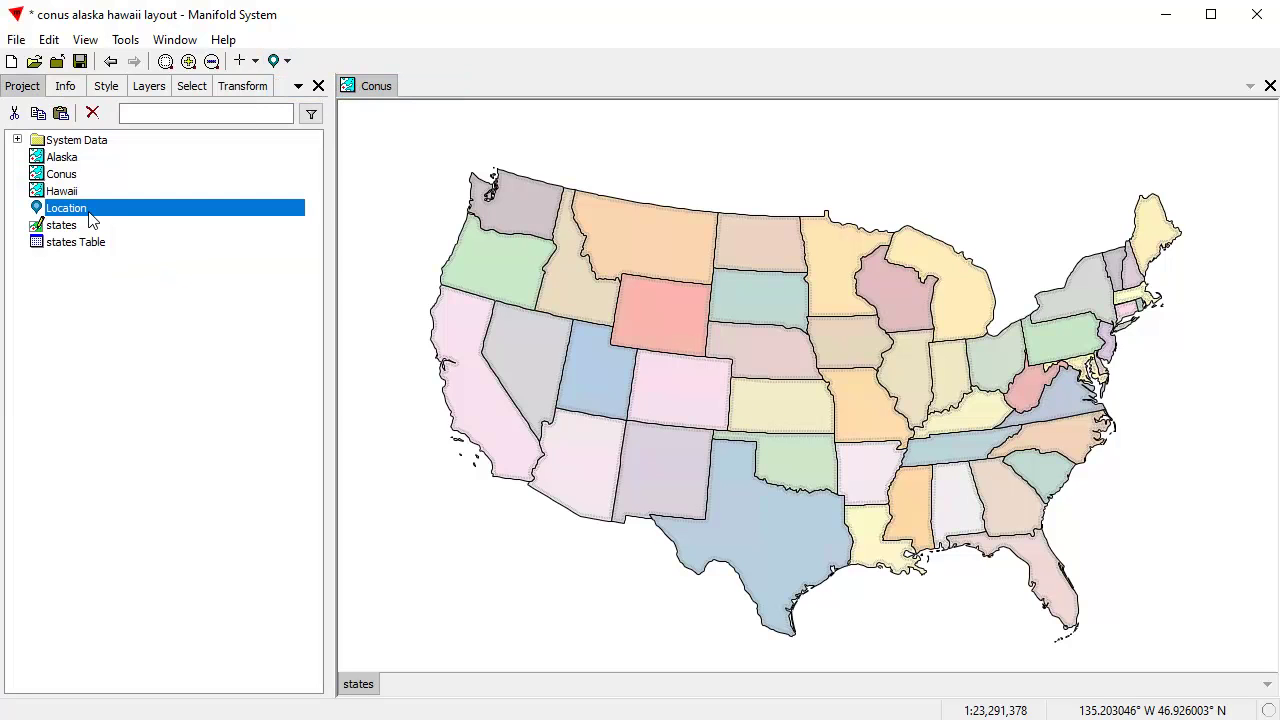
click(96, 210)
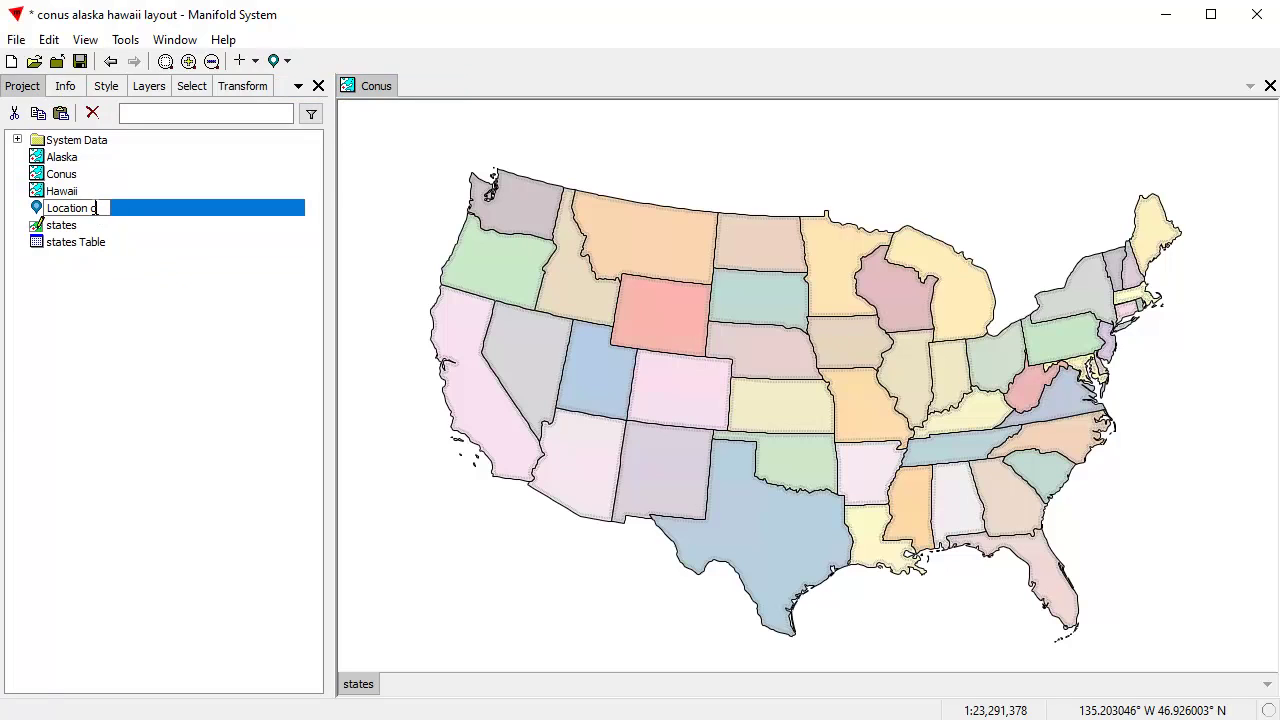
text(conus)
key(Return)
double_click(62, 160)
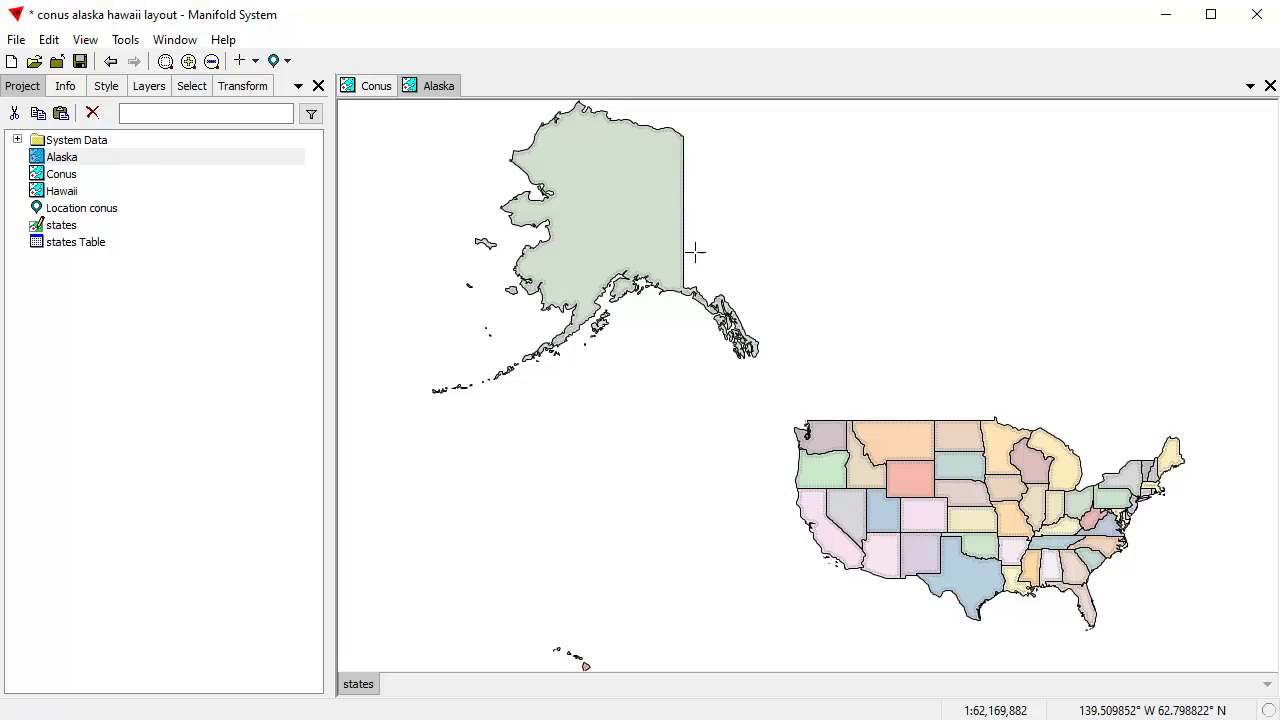
Show the Alaska map's details, listing its WGS 84 / Pseudo-Mercator coordinate system.
click(66, 87)
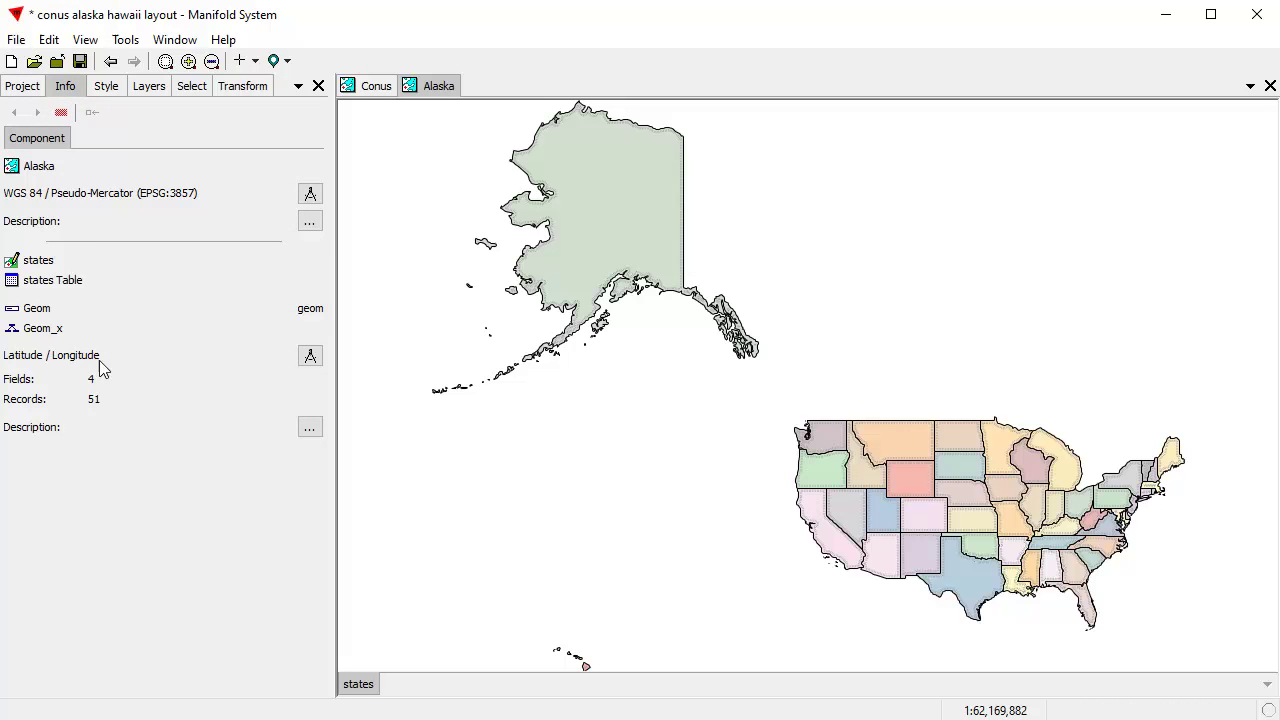
Choose a custom Lambert Conformal Conic (Single Parallel) projection for the Alaska map.
click(310, 194)
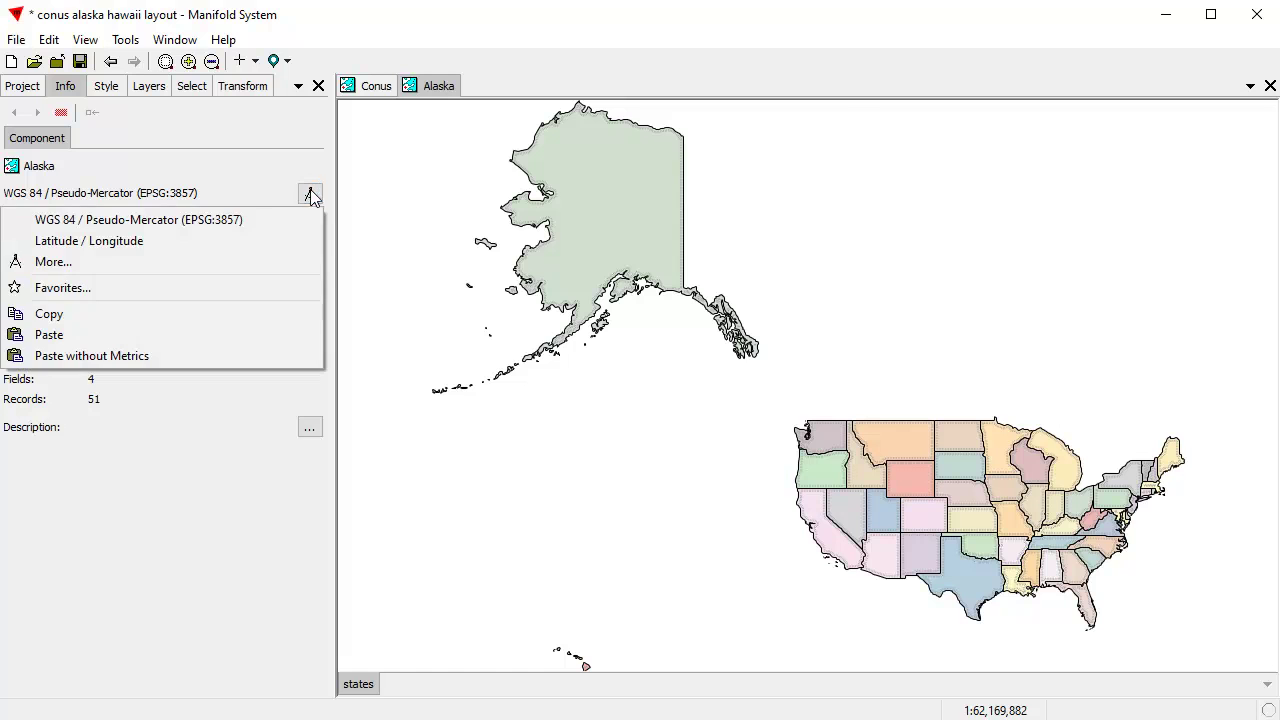
click(89, 263)
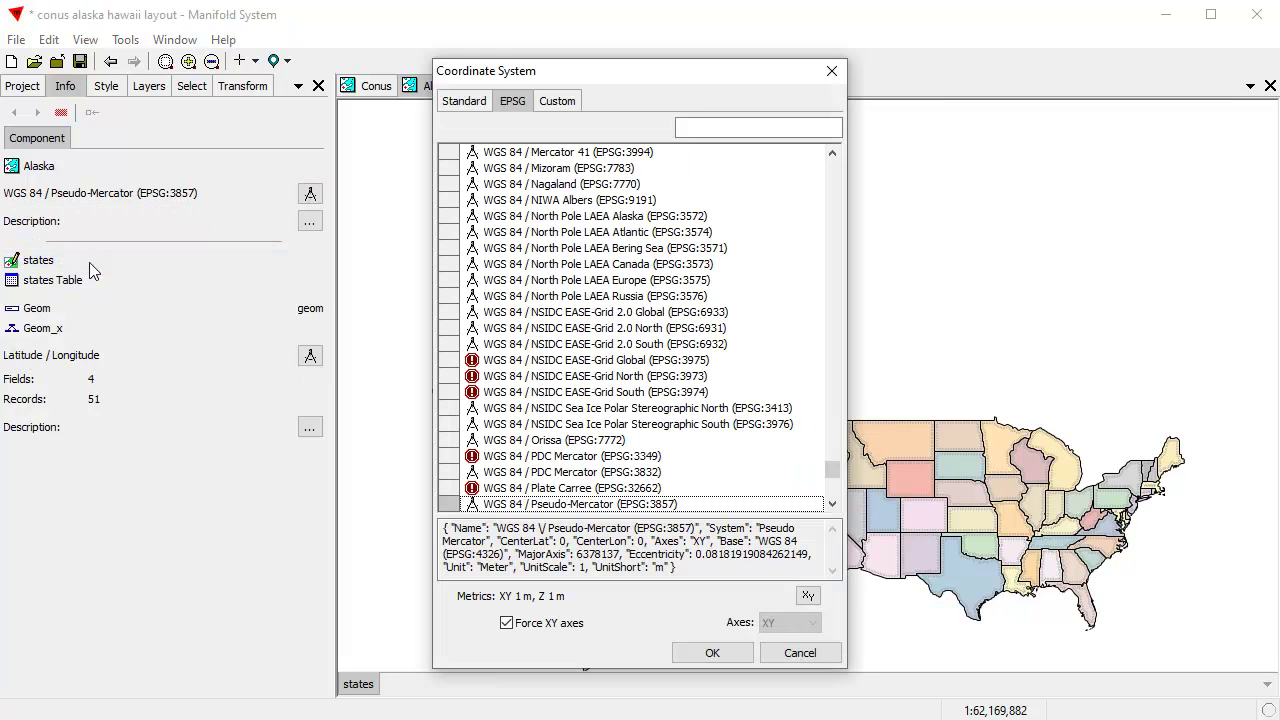
click(568, 104)
click(812, 153)
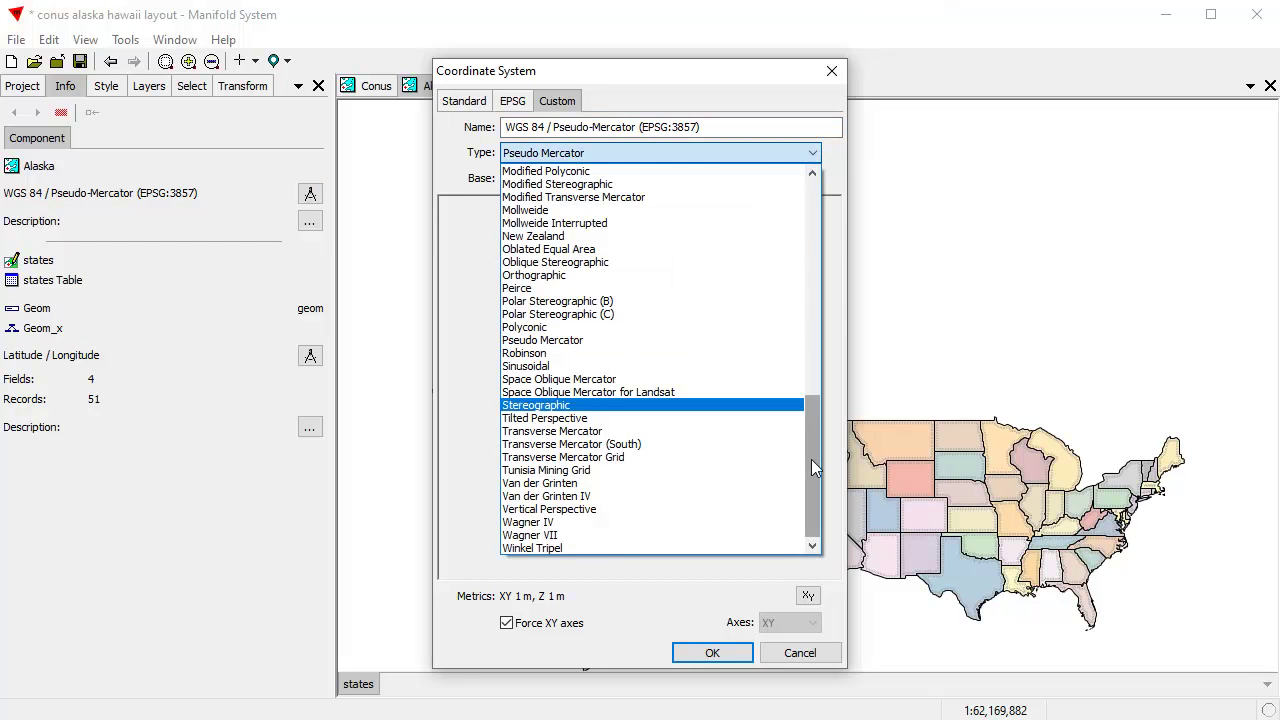
drag(811, 459, 802, 344)
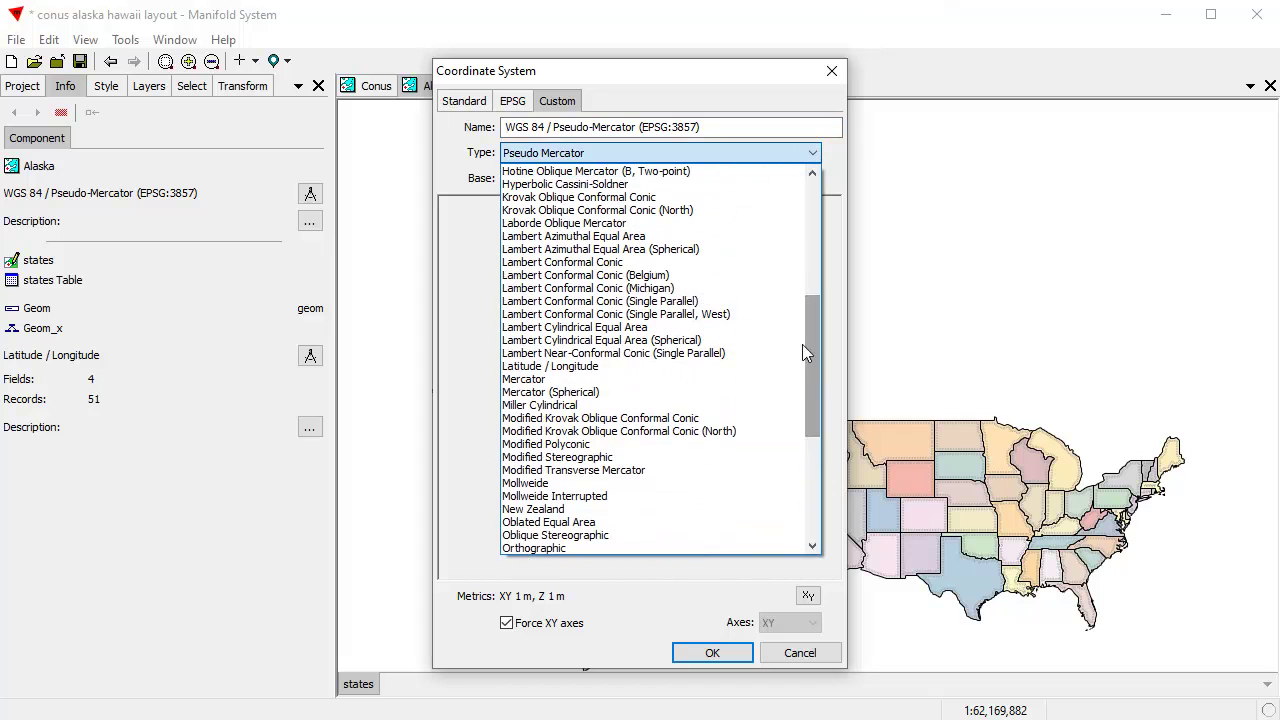
click(676, 301)
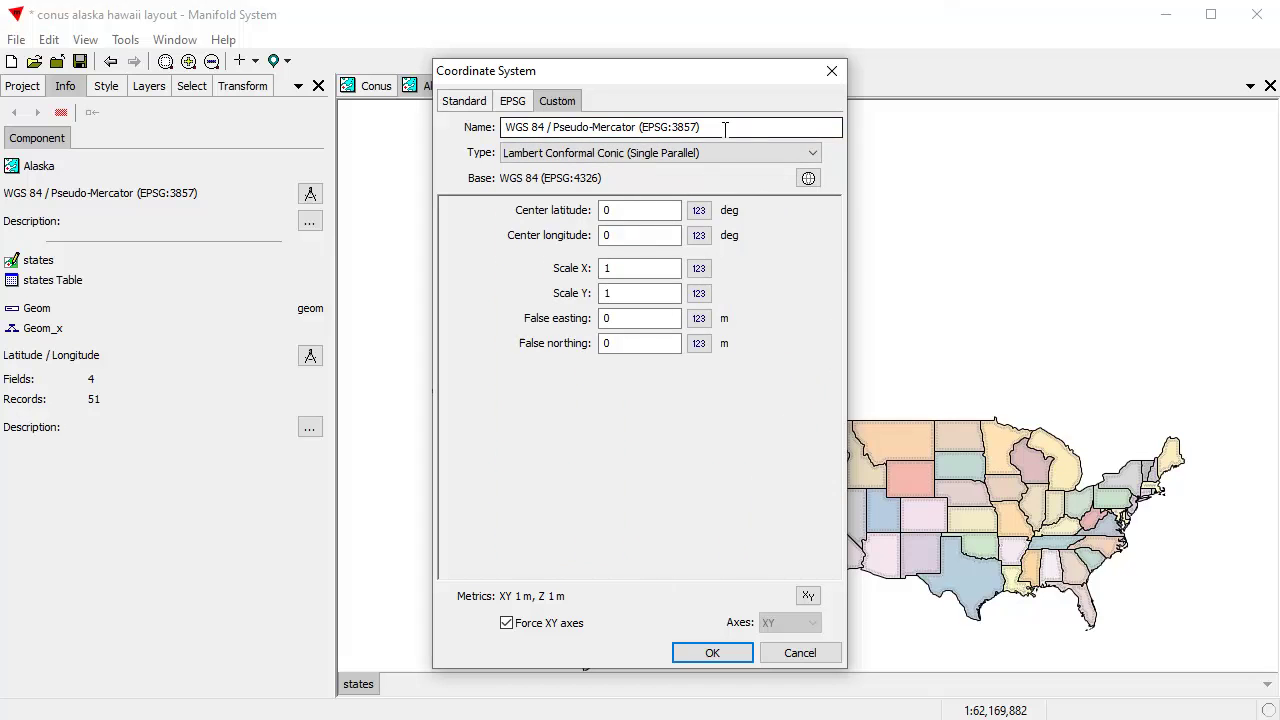
Name the projection lcc alaska, centre it at 65, -141, and apply it.
drag(718, 127, 338, 125)
text(lcc alaska)
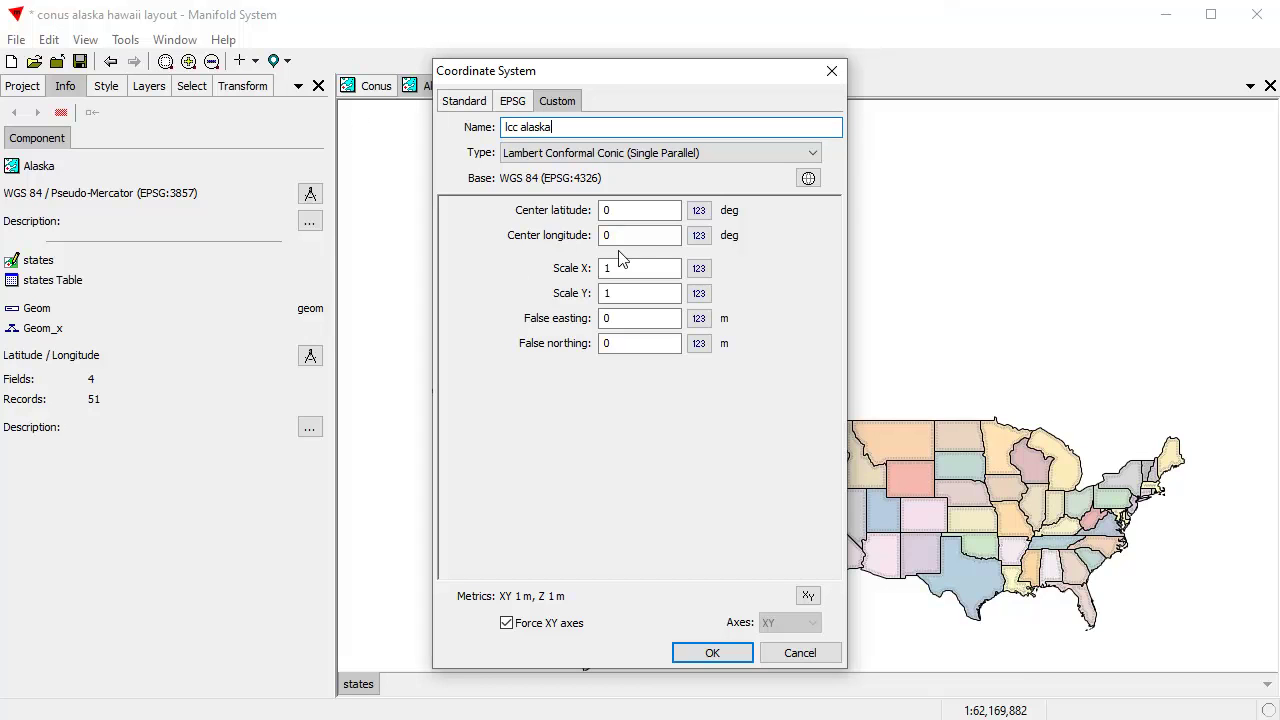
drag(650, 211, 583, 217)
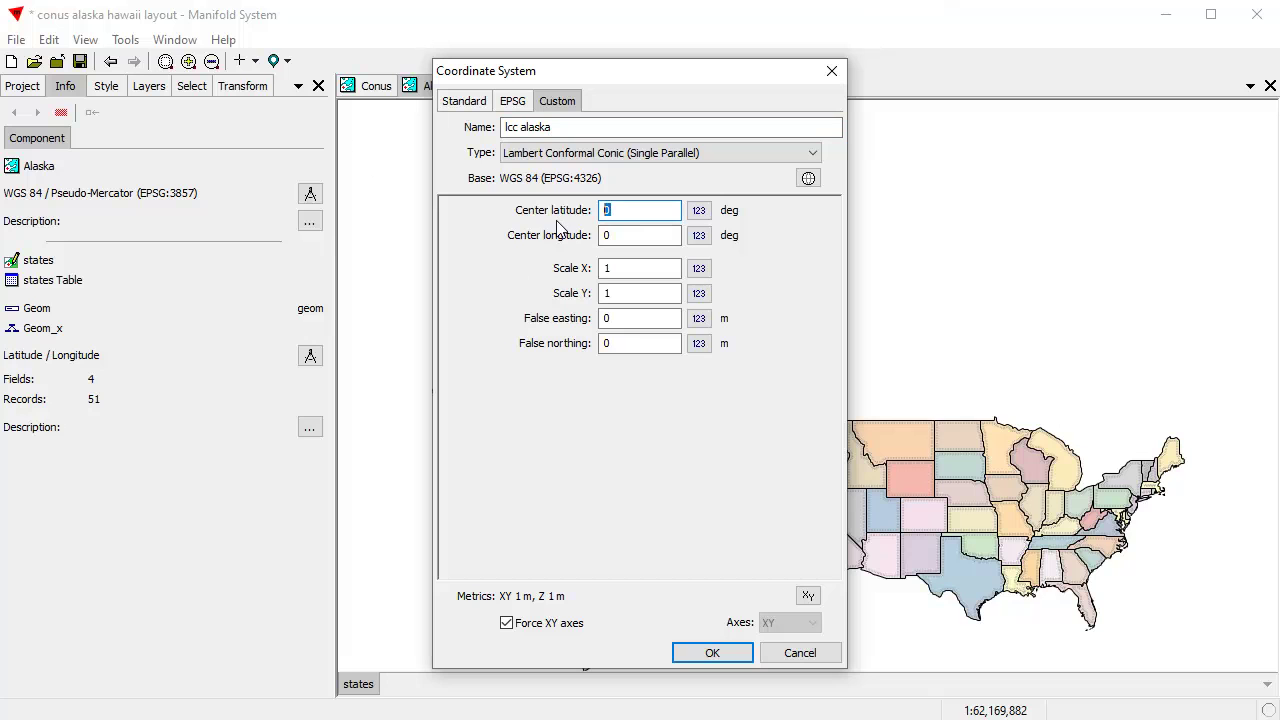
text(65)
key(Tab)
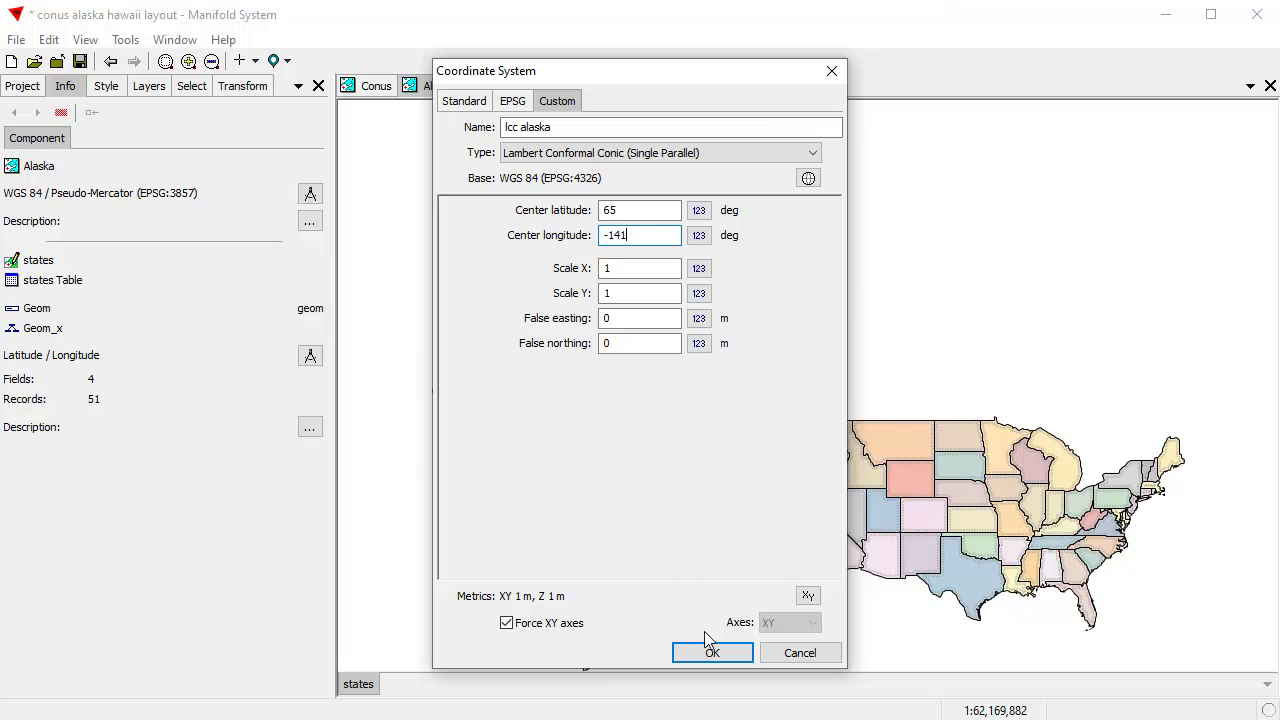
click(708, 643)
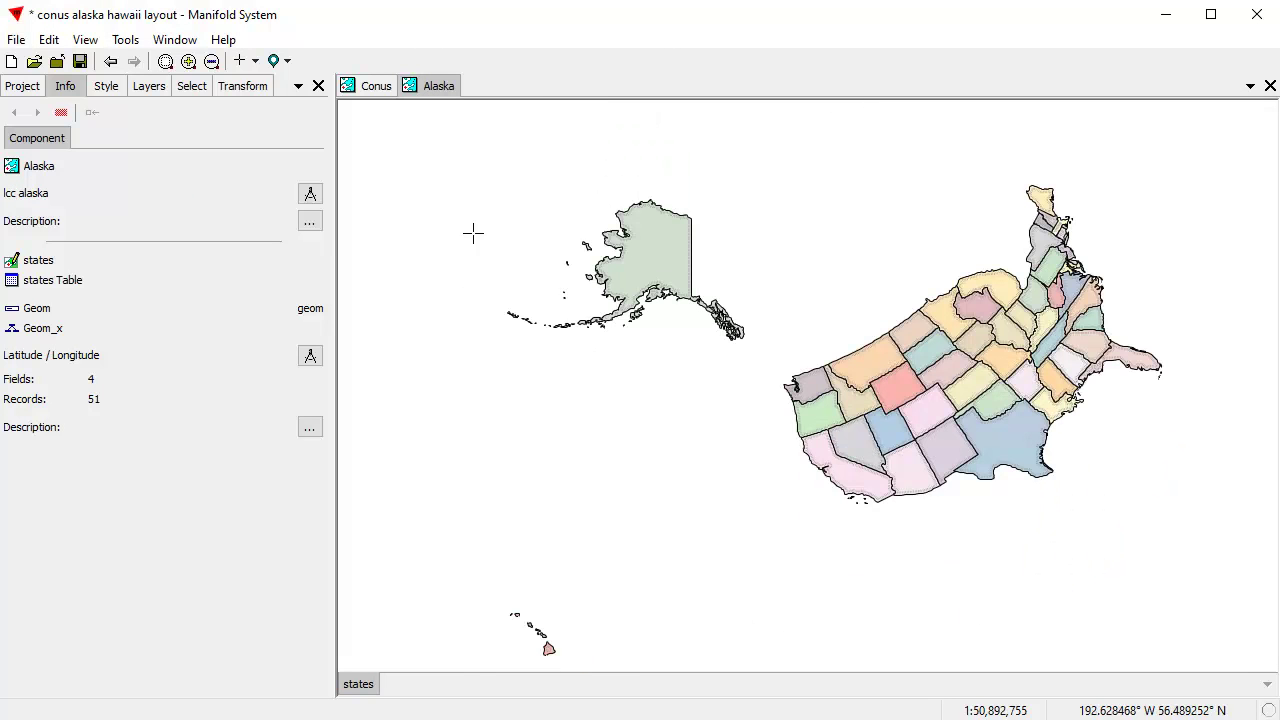
Zoom the view onto Alaska and save it as a location named Location alaska.
drag(494, 184, 757, 369)
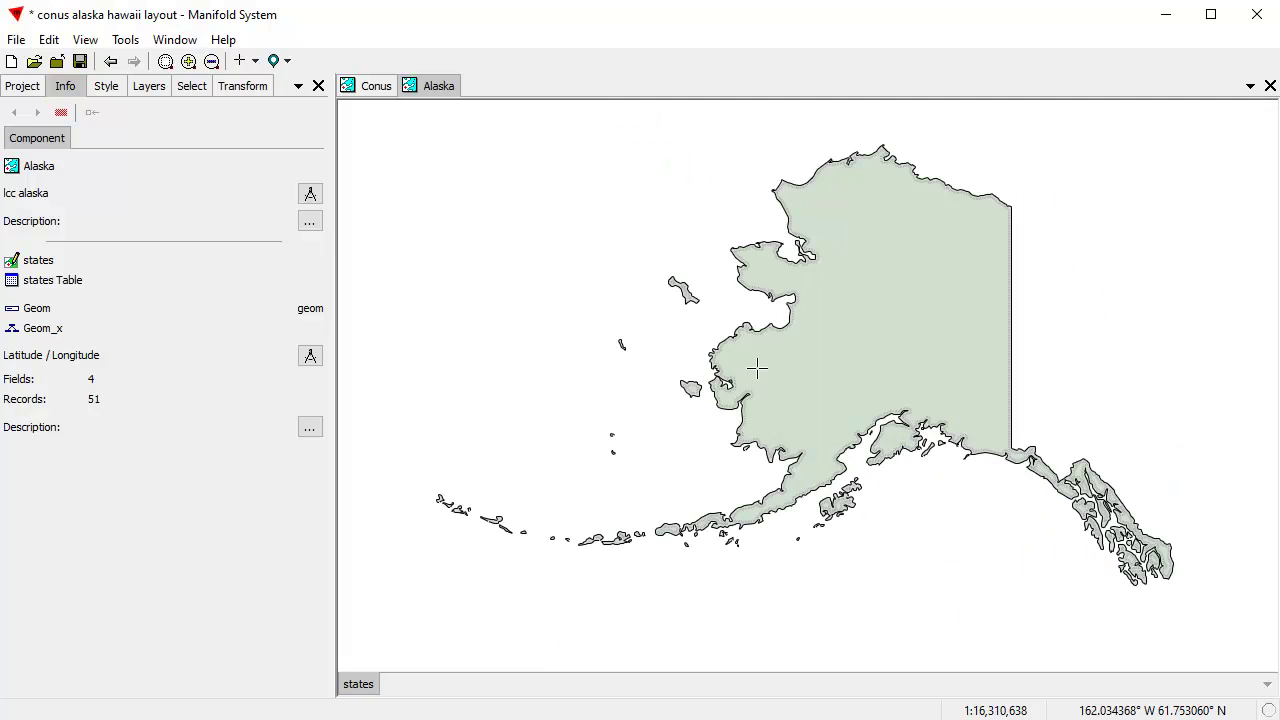
drag(914, 360, 903, 382)
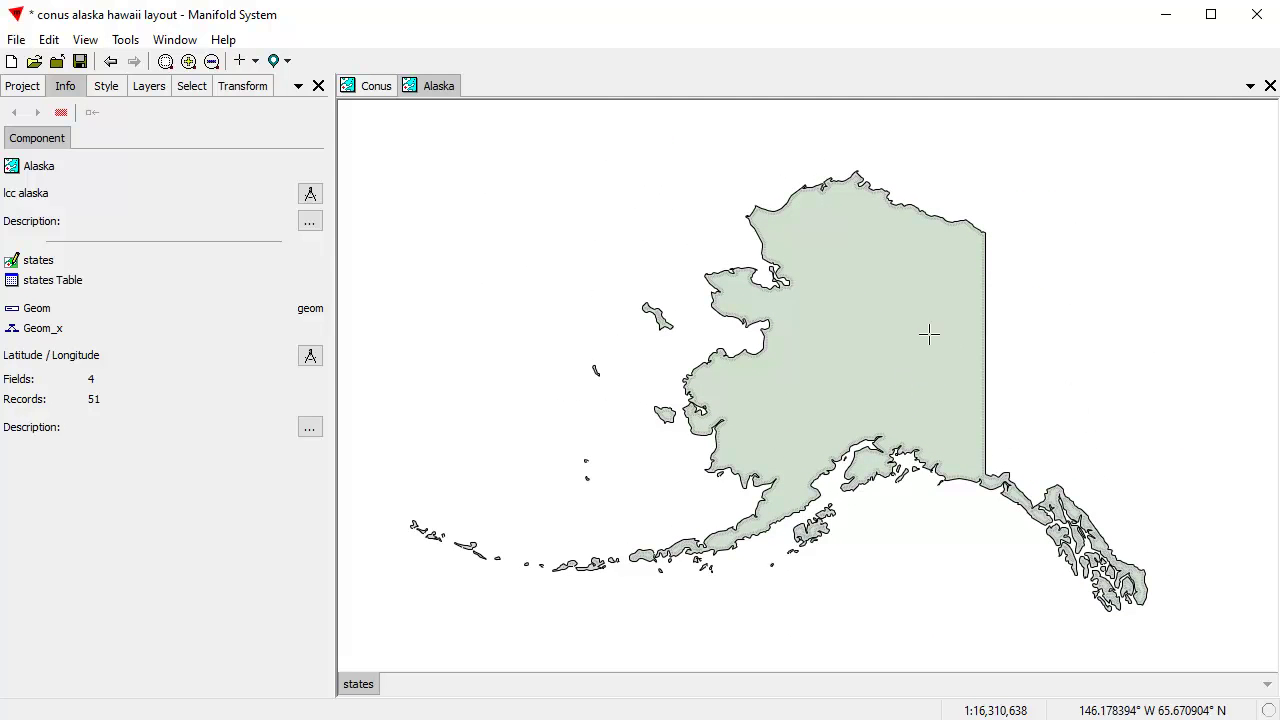
click(279, 61)
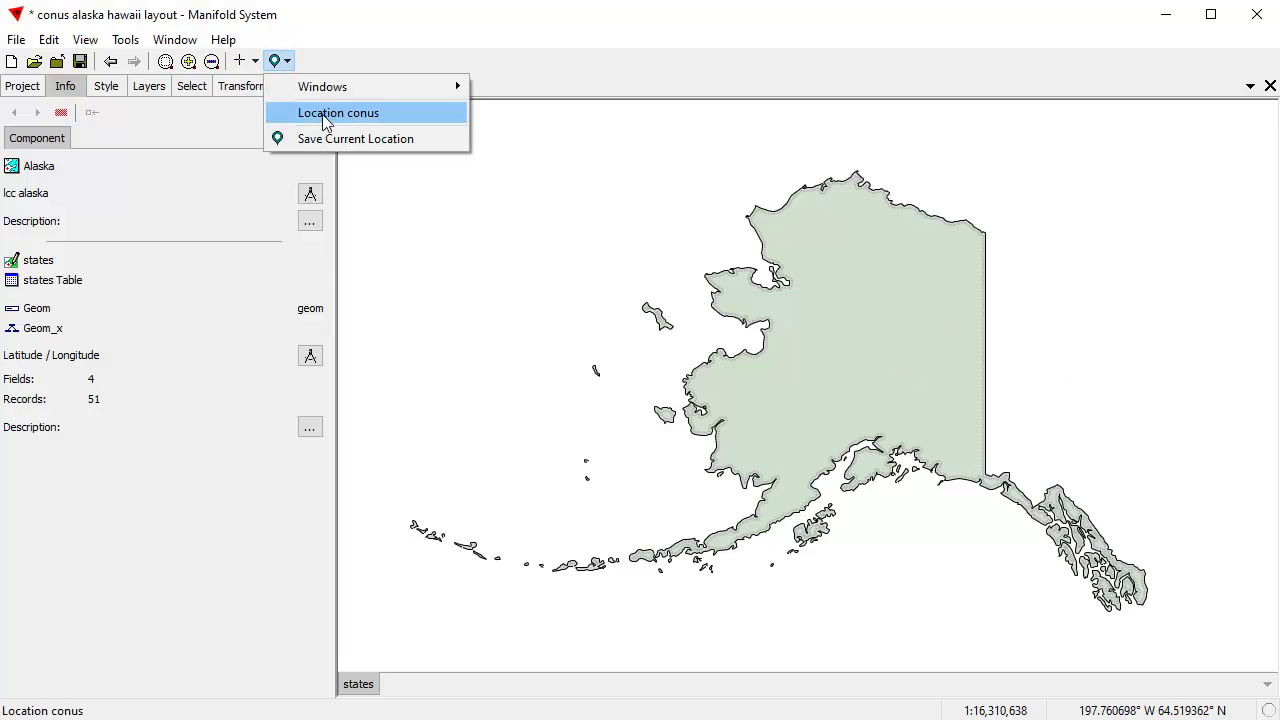
click(330, 138)
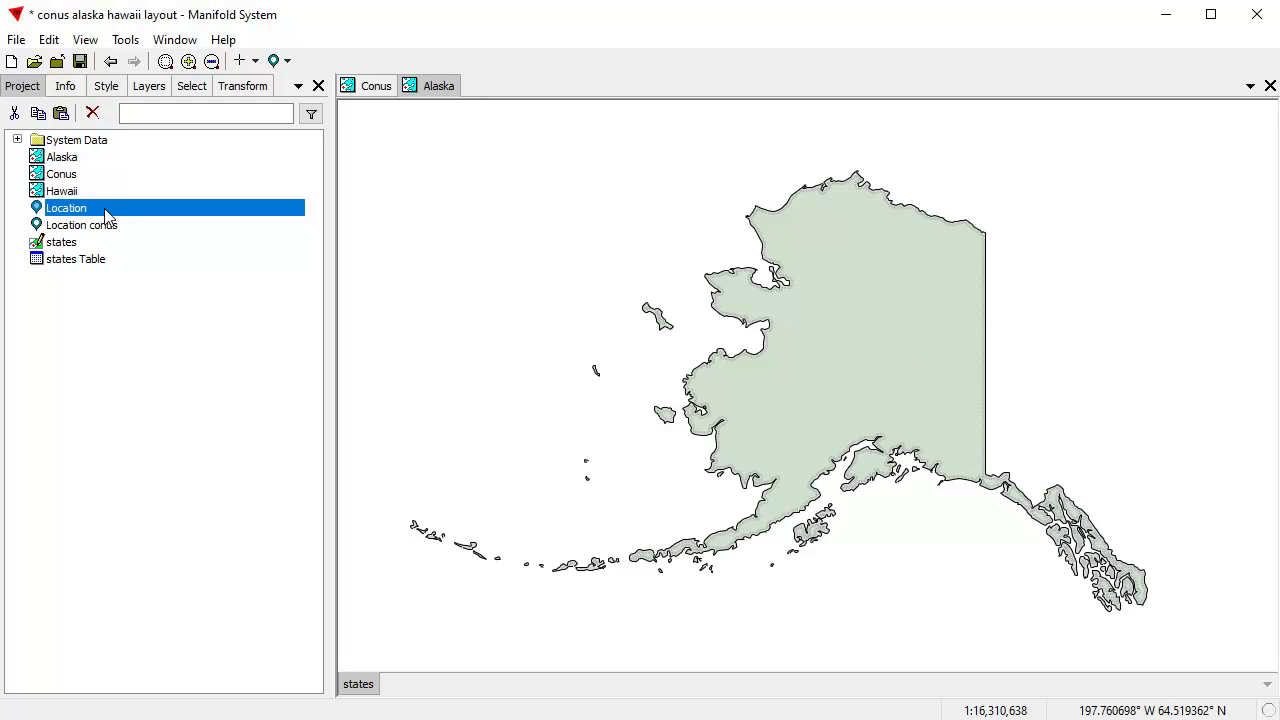
click(100, 208)
click(99, 206)
key(Return)
Open the Hawaii map and pick a custom Lambert Conformal Conic (Single Parallel) projection.
double_click(68, 193)
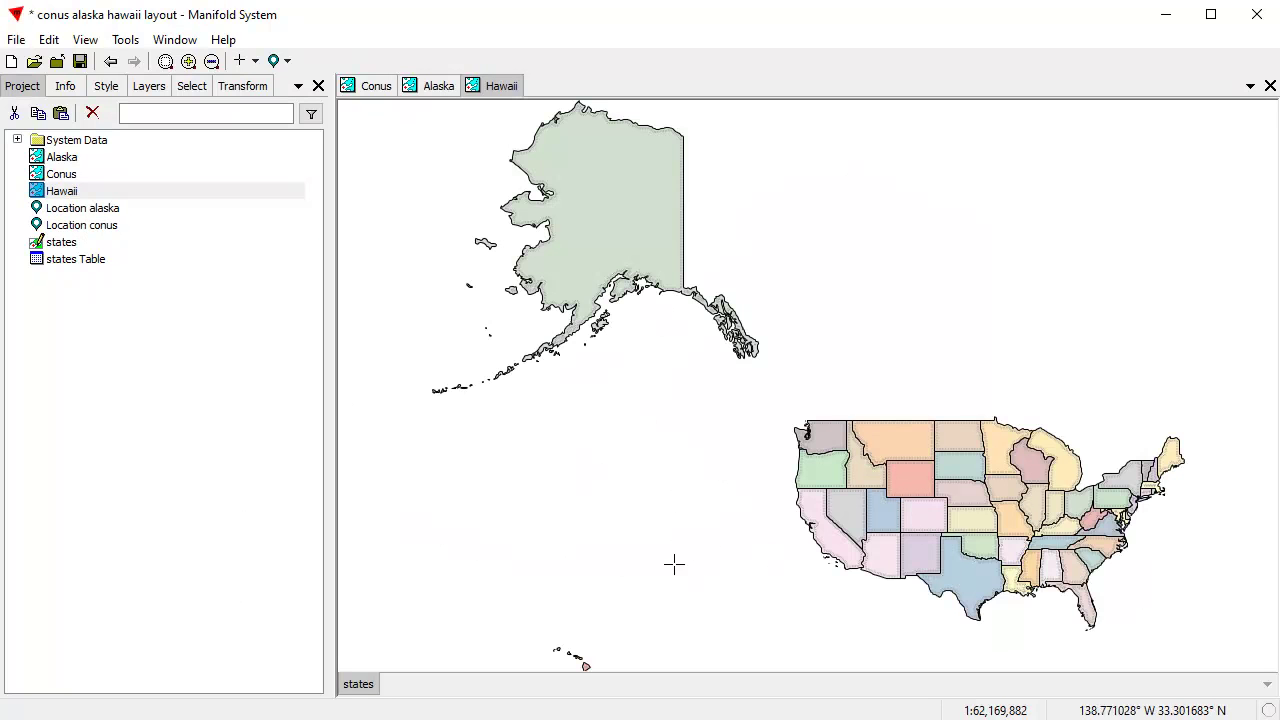
drag(674, 563, 700, 380)
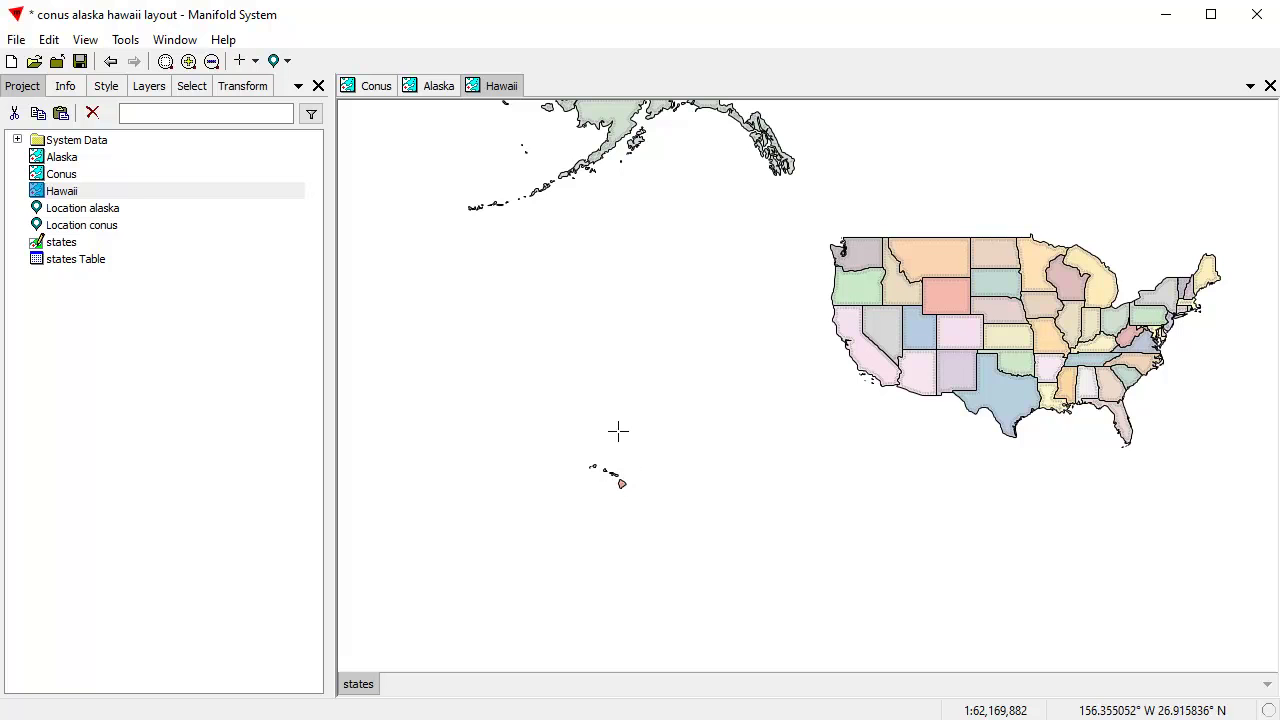
click(65, 86)
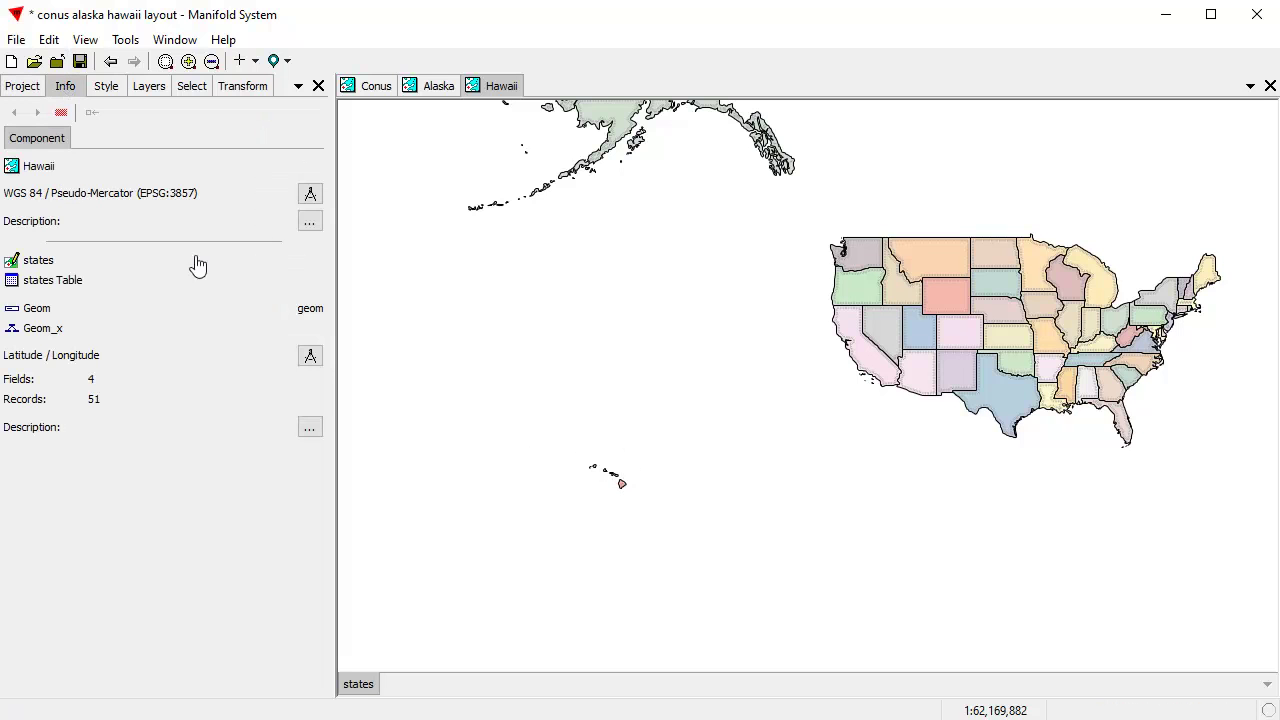
click(310, 193)
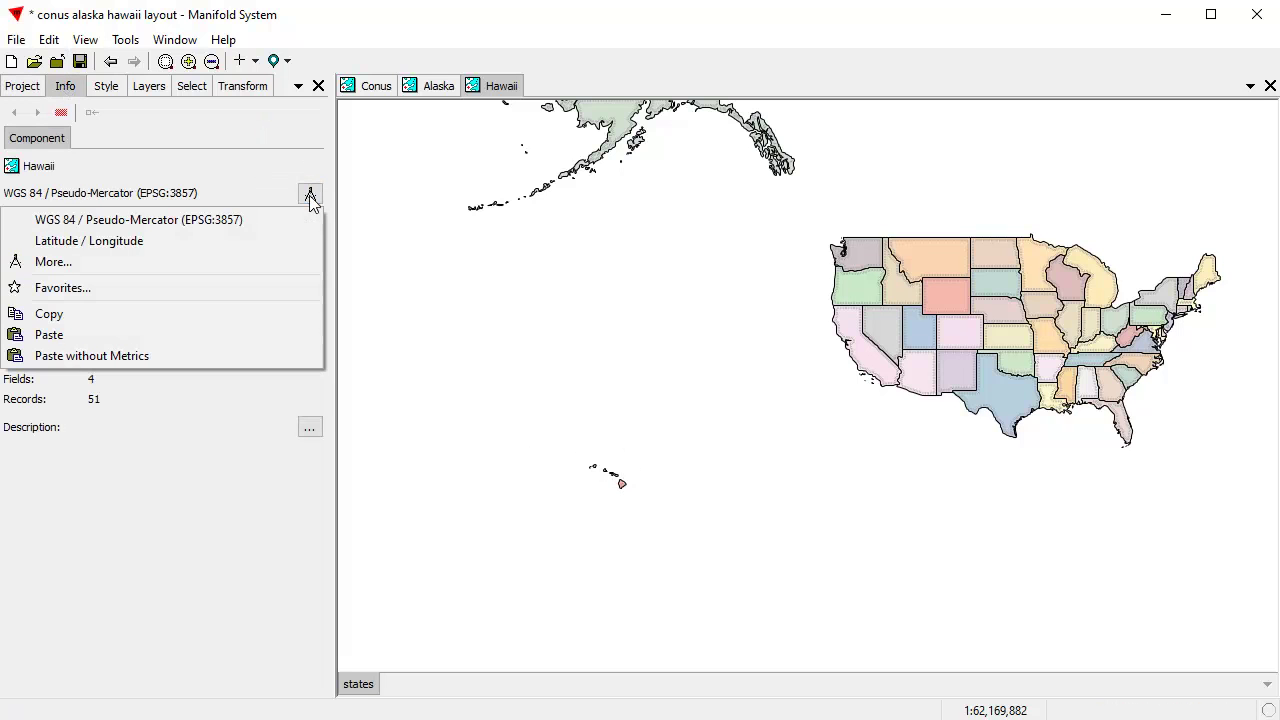
click(68, 263)
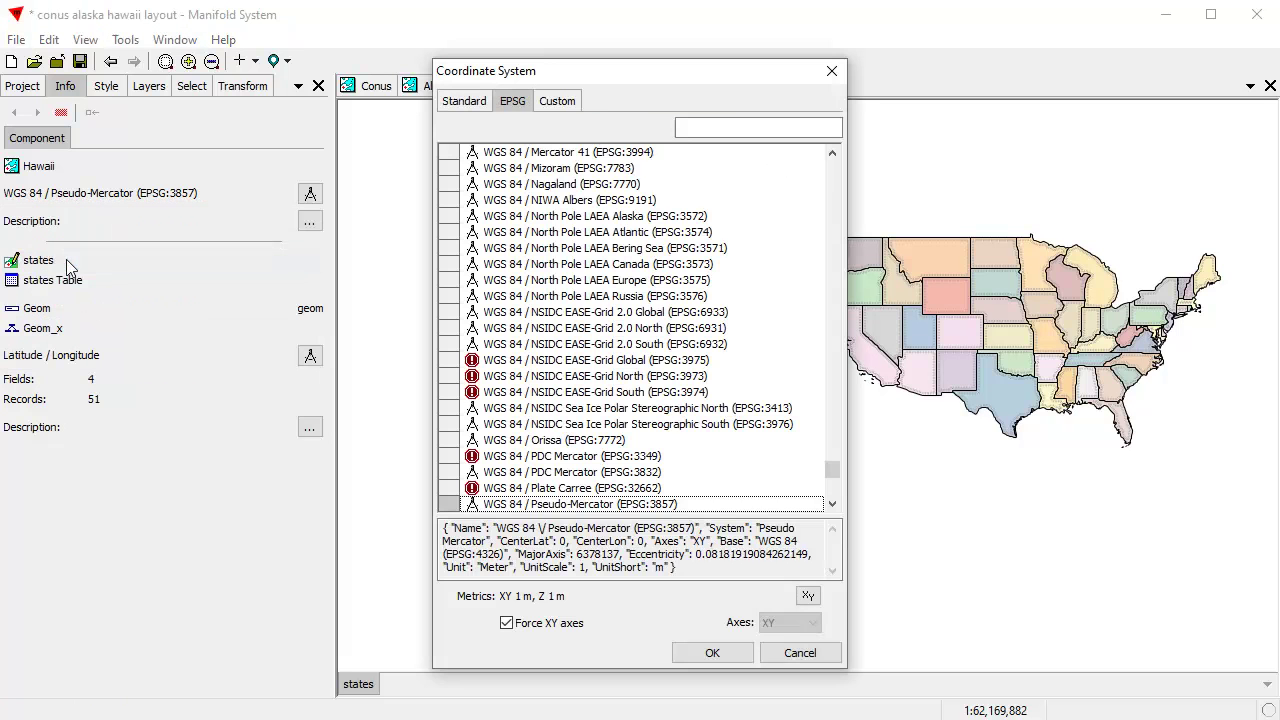
click(558, 102)
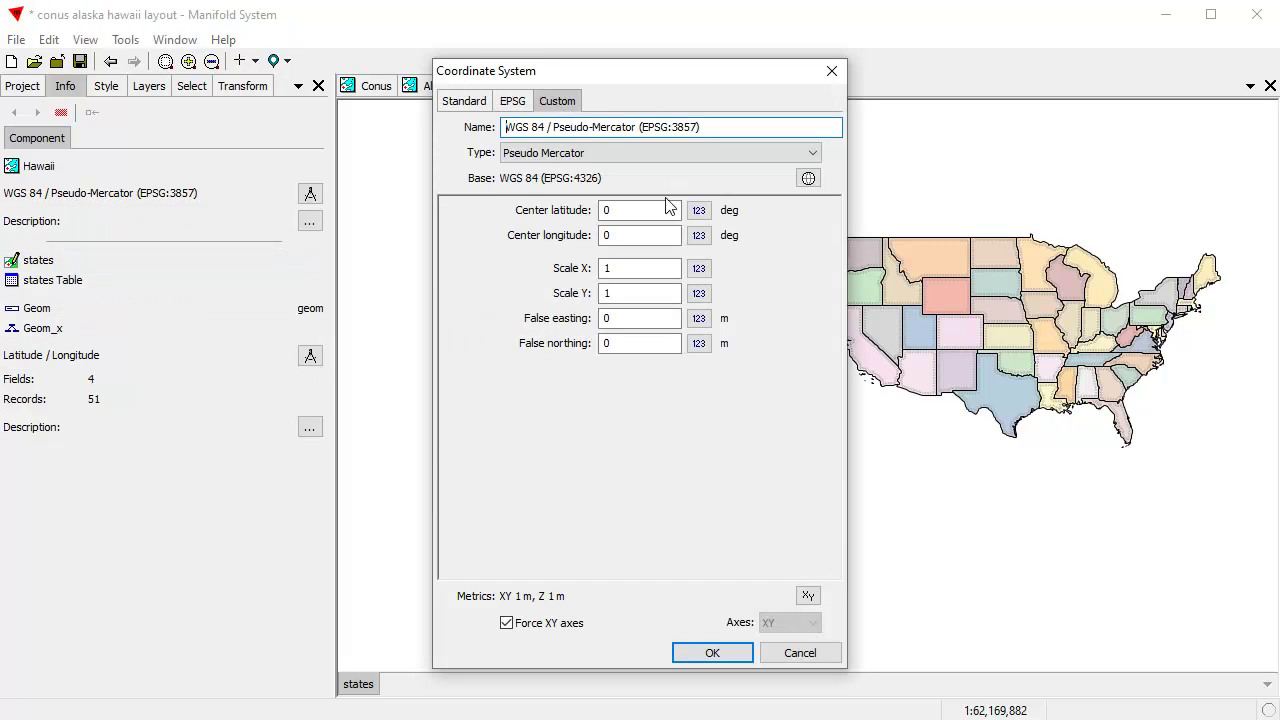
click(812, 153)
drag(808, 461, 807, 363)
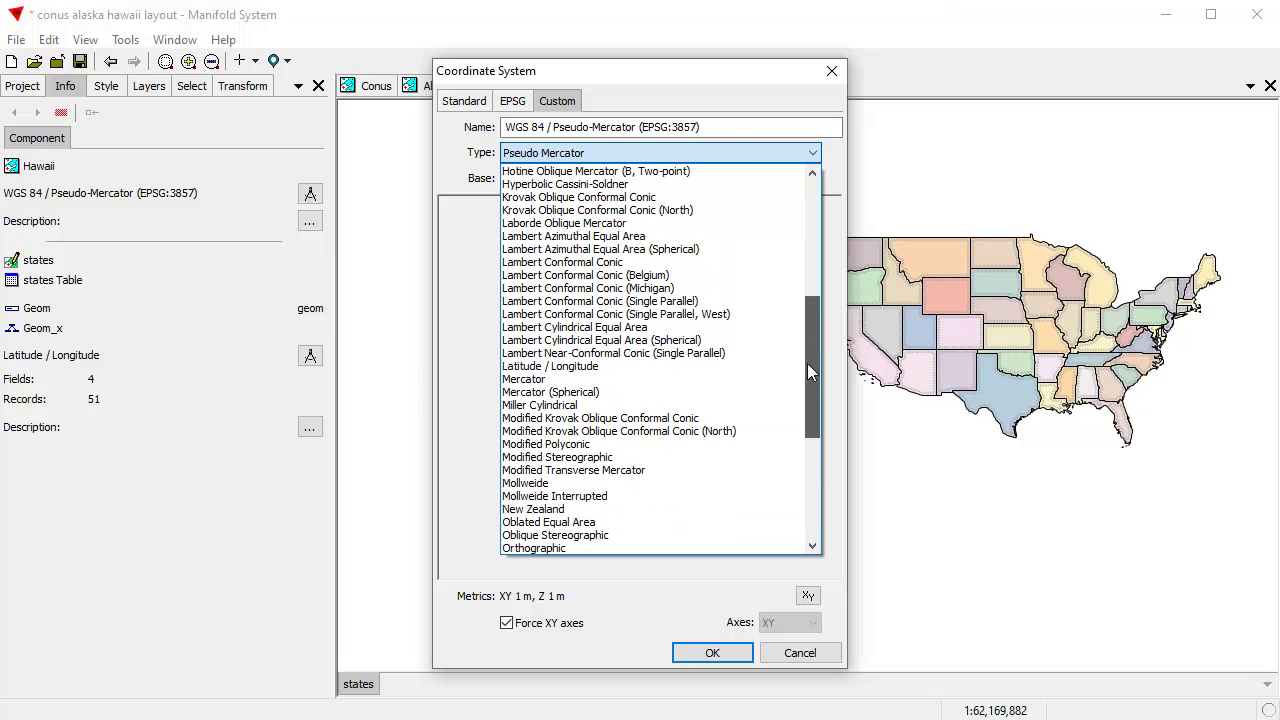
click(626, 302)
Name the projection lcc hawaii and centre it at latitude 20, longitude -157.
click(744, 127)
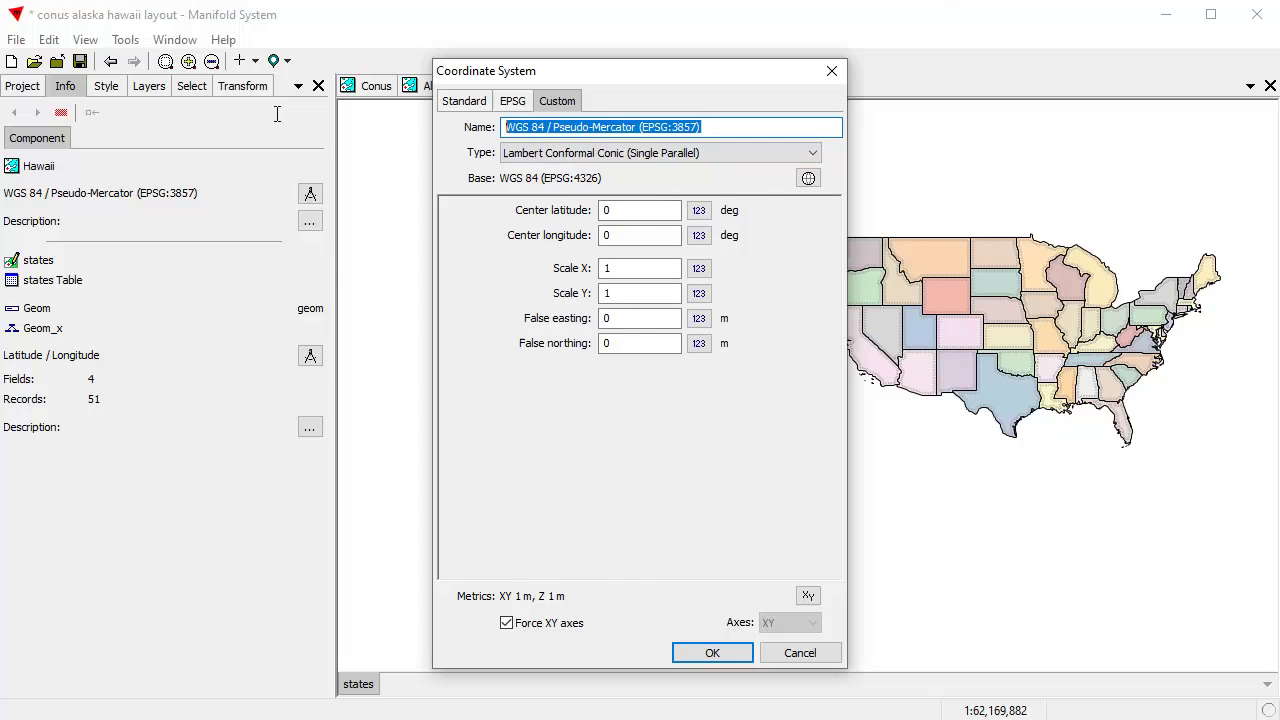
text(lc)
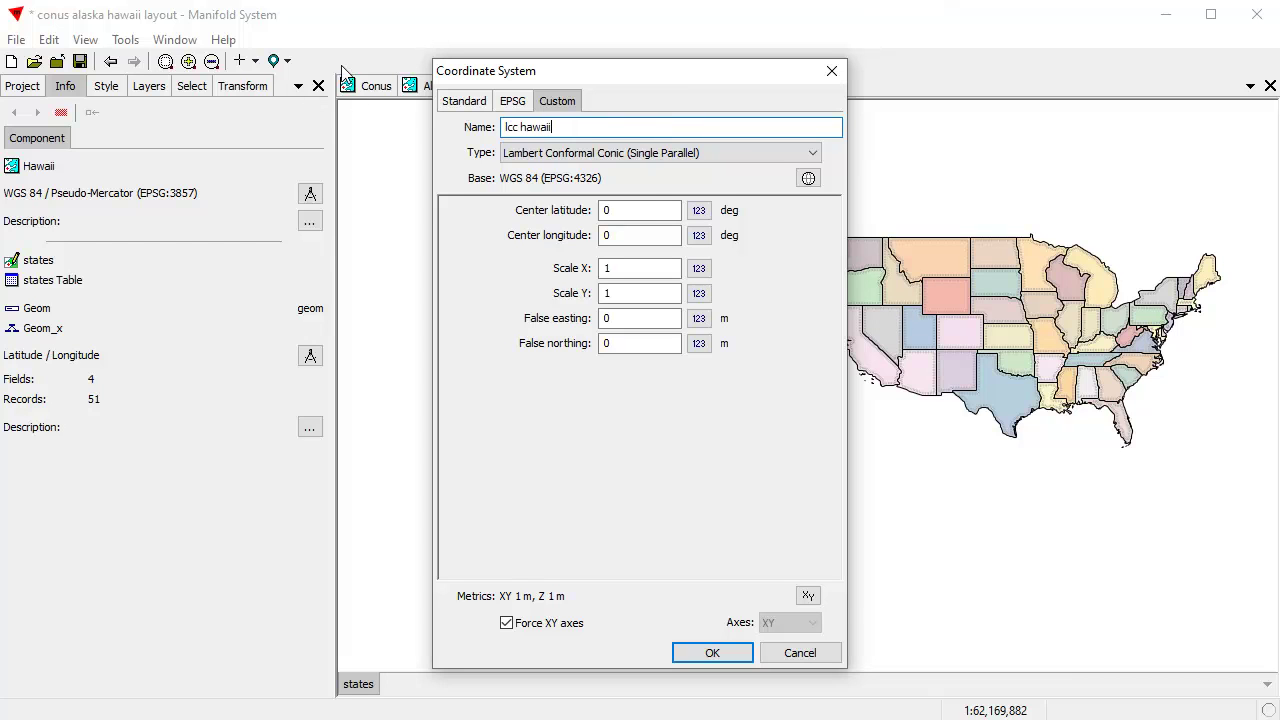
text(c hawaii)
click(623, 210)
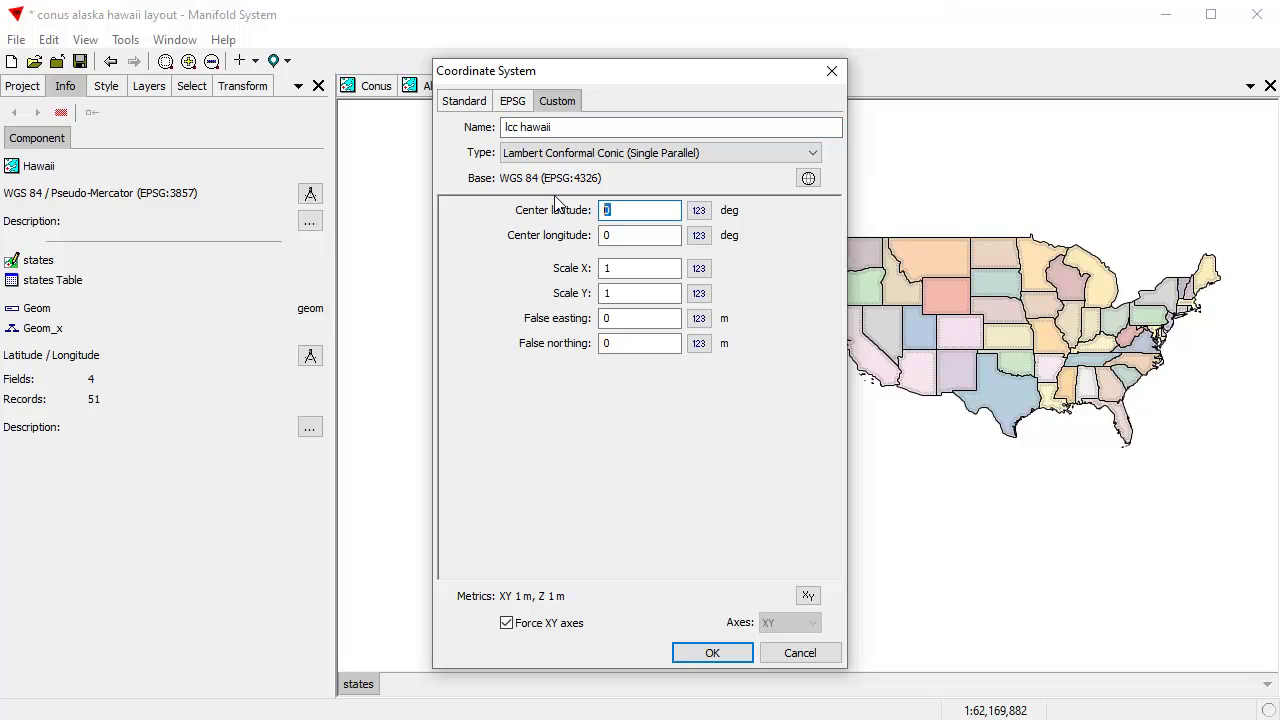
click(626, 235)
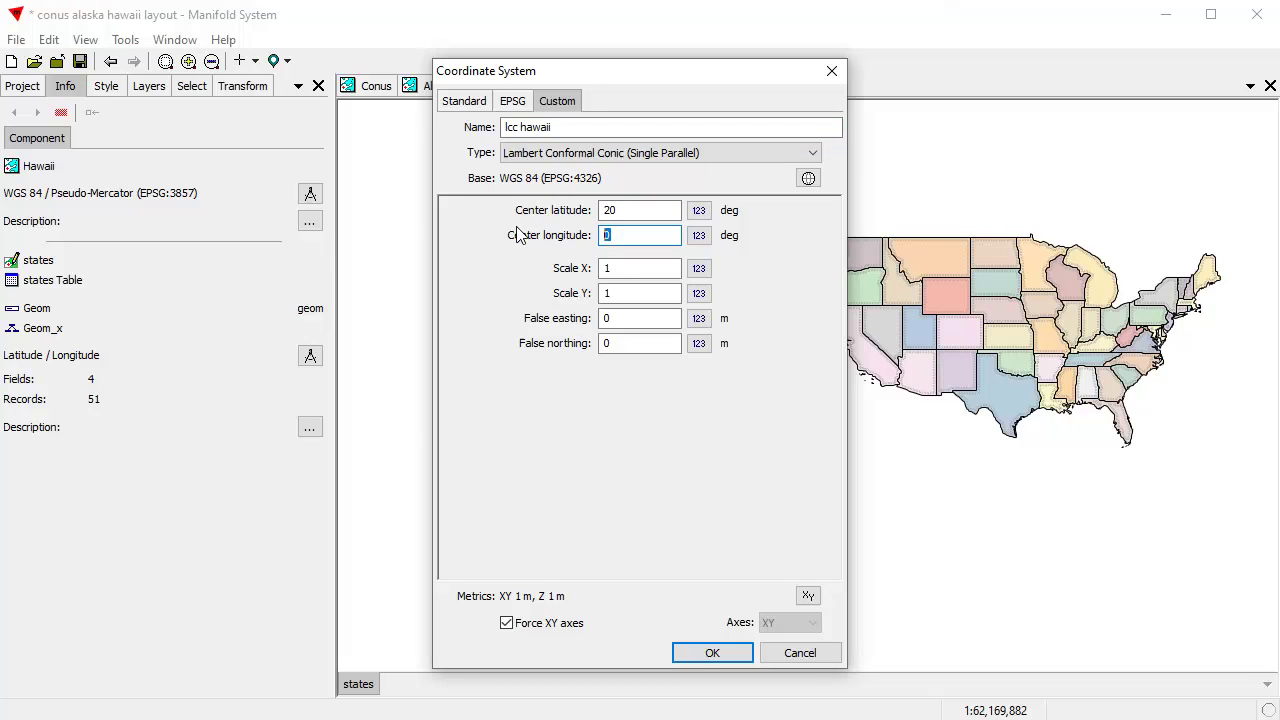
text(-157)
Apply the lcc hawaii projection, zoom onto the Hawaiian islands, and save the view as a location.
click(722, 658)
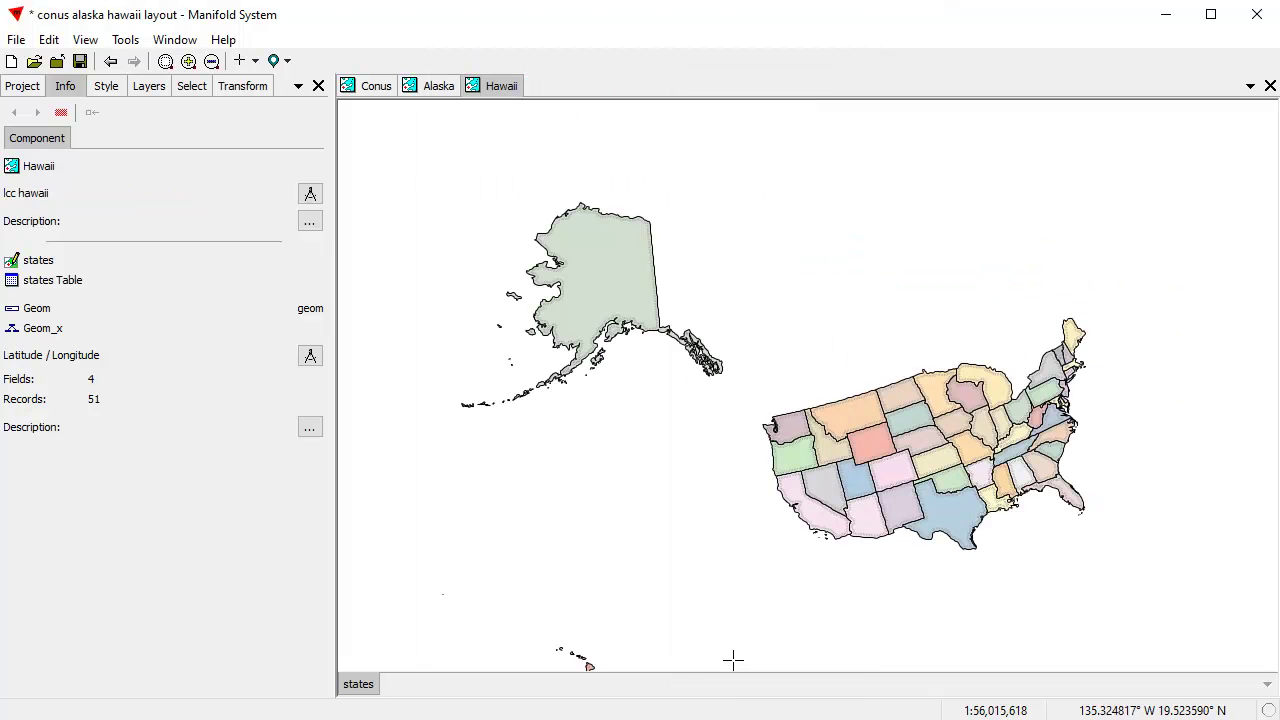
drag(652, 444, 711, 486)
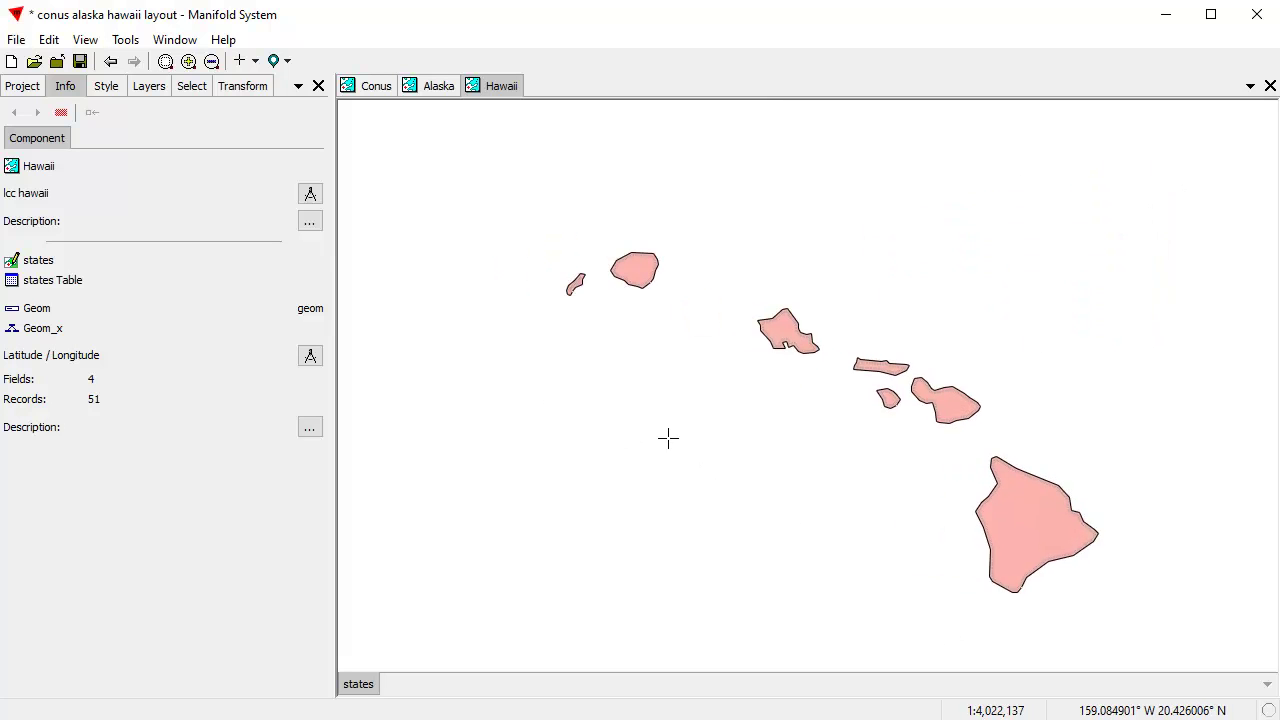
click(279, 61)
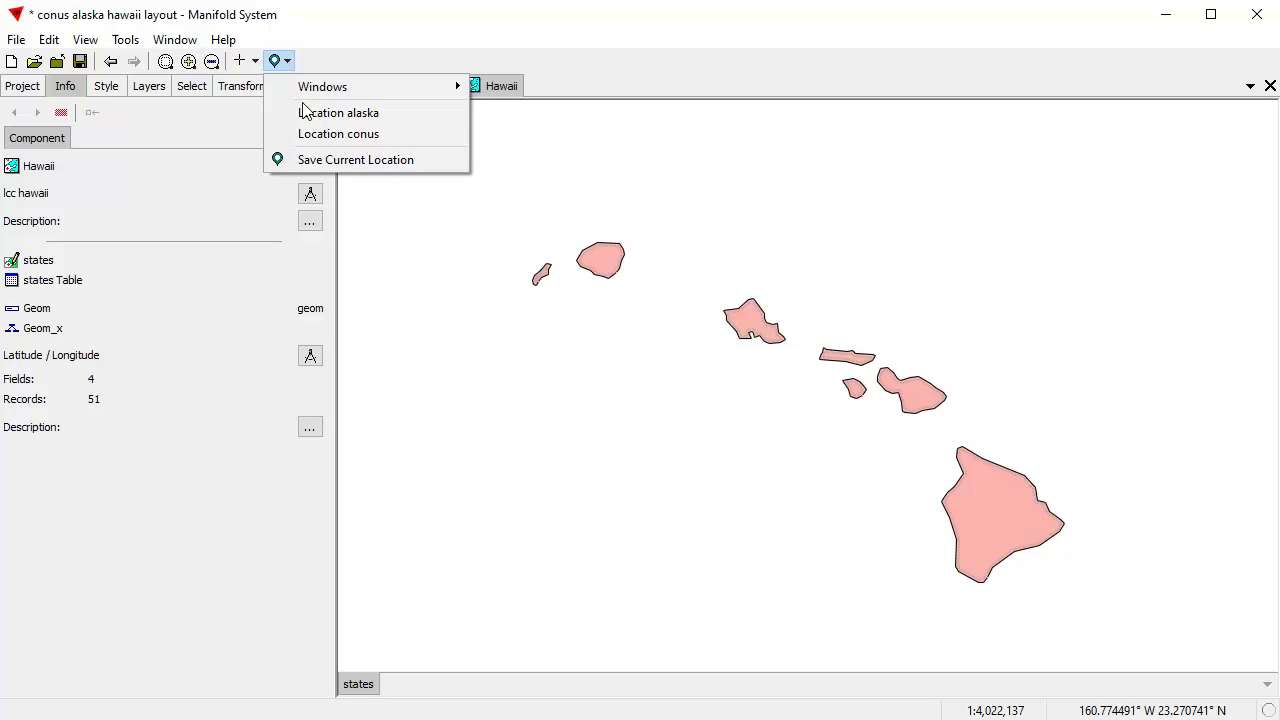
click(318, 160)
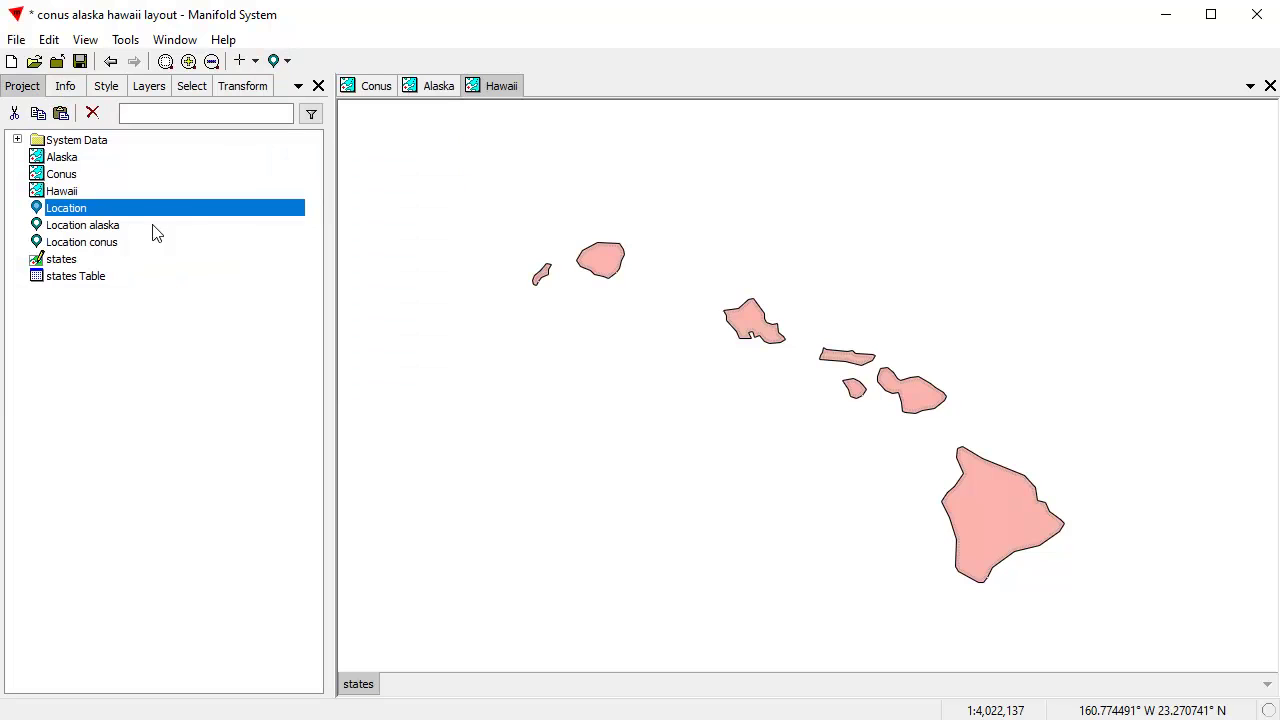
Rename the new location to Location hawaii and reopen the states drawing.
click(115, 213)
key(End)
text(hawa)
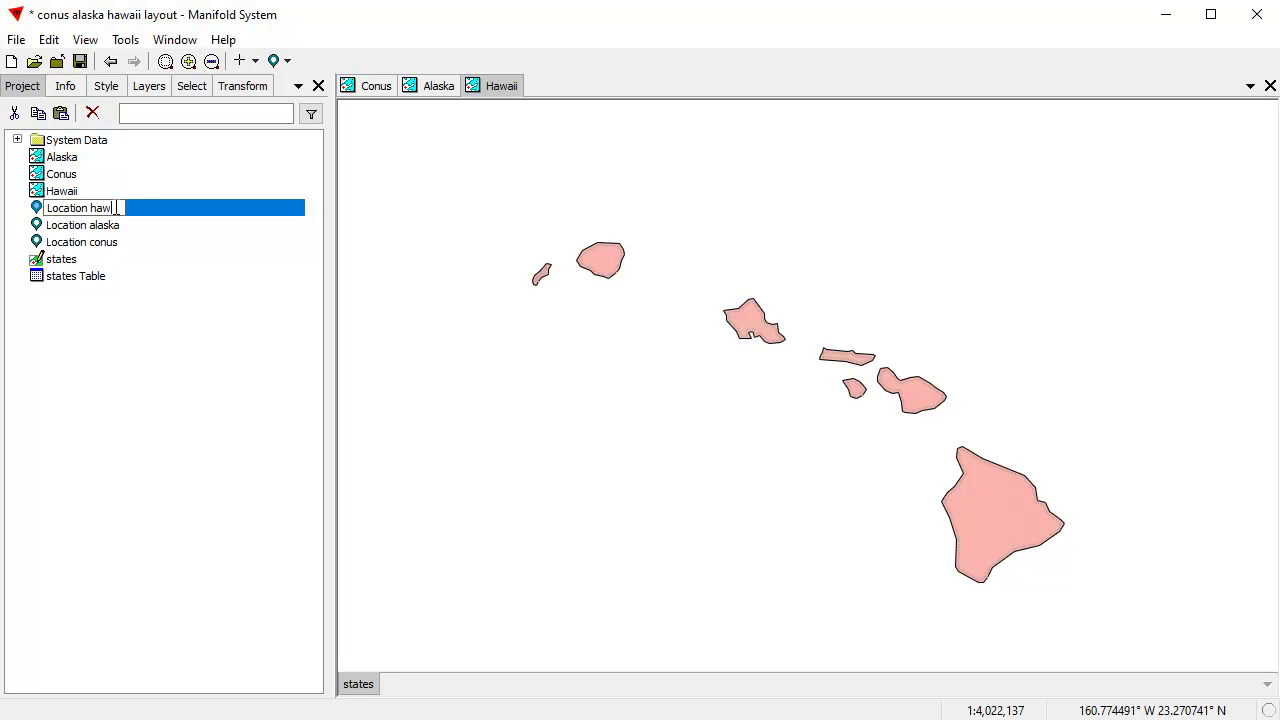
text(ii)
key(Return)
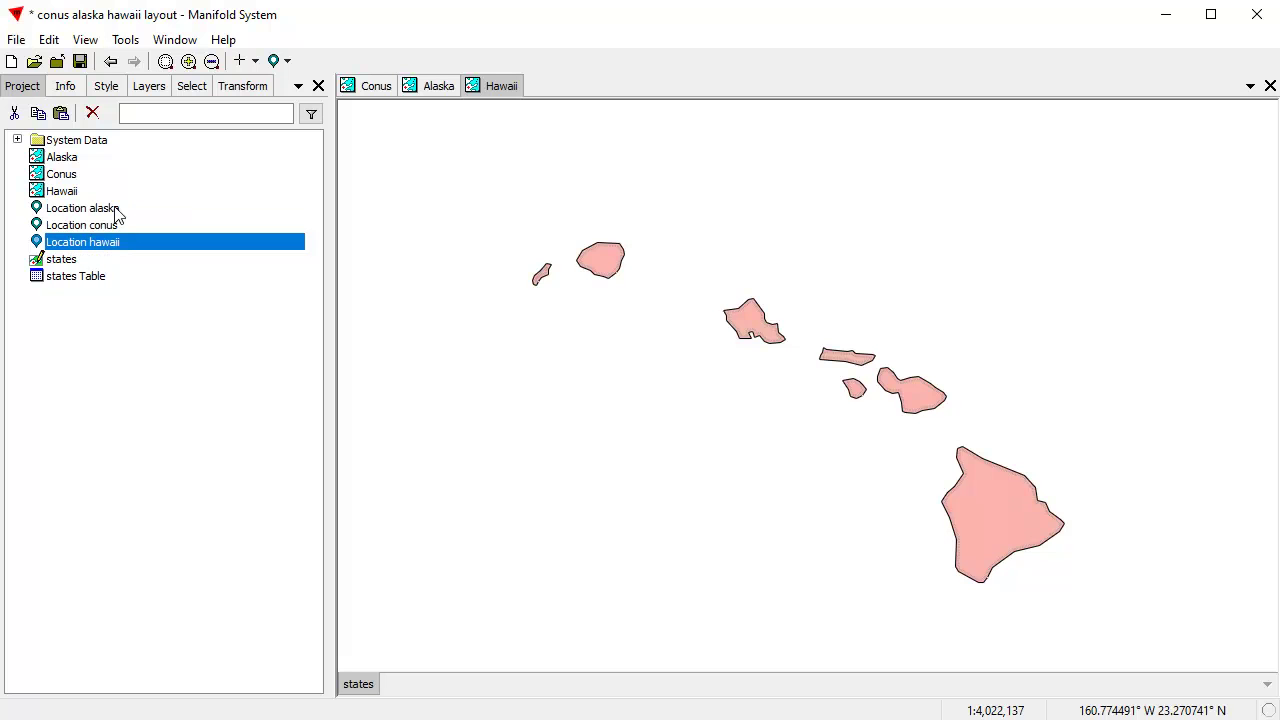
double_click(60, 262)
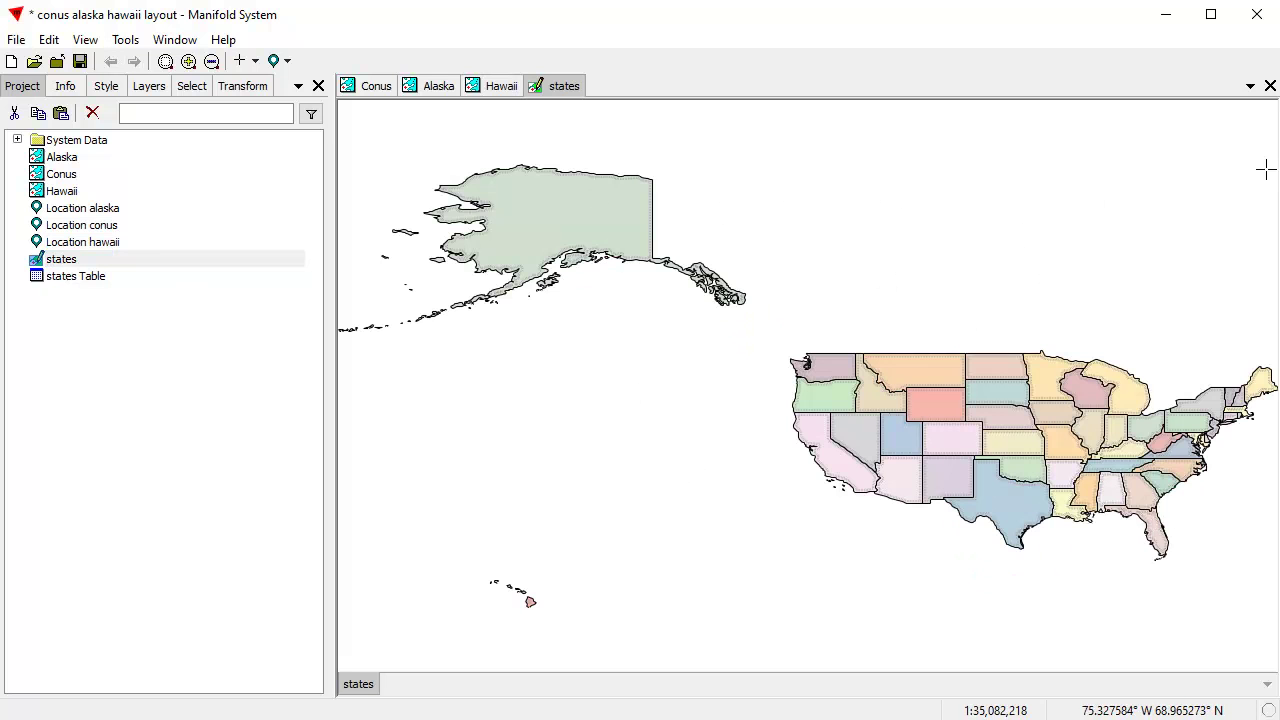
click(1270, 87)
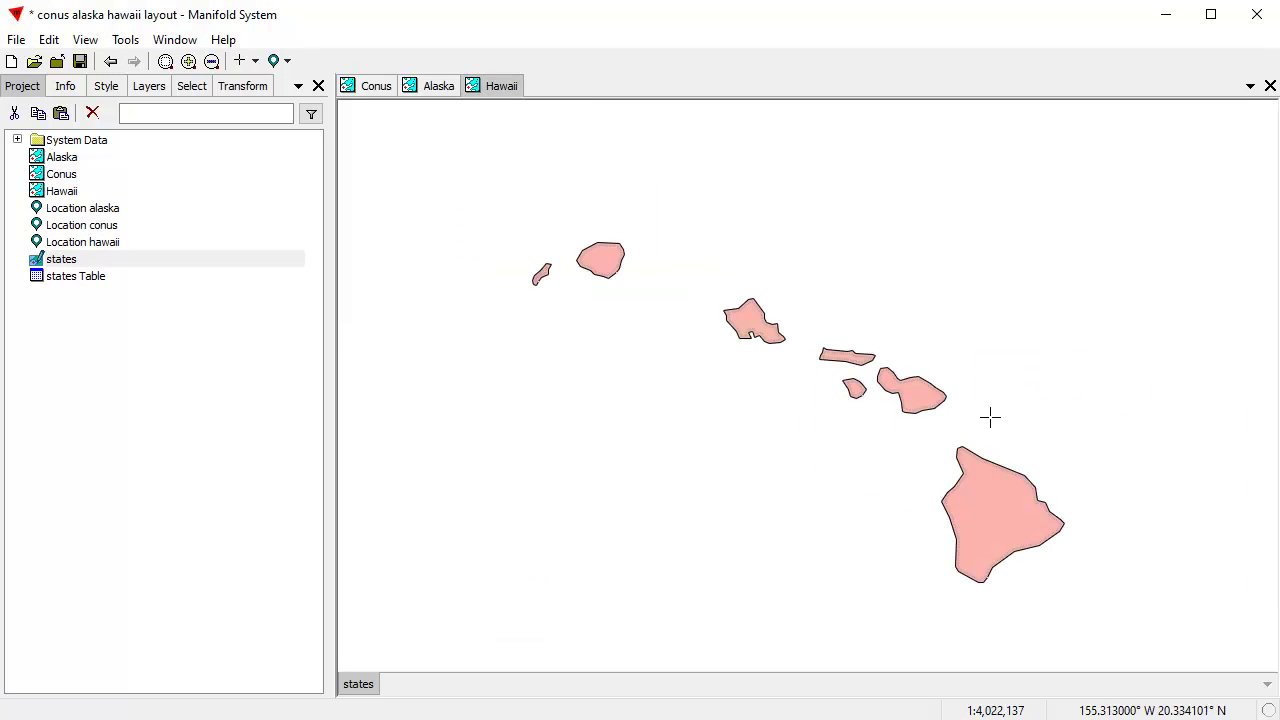
click(425, 89)
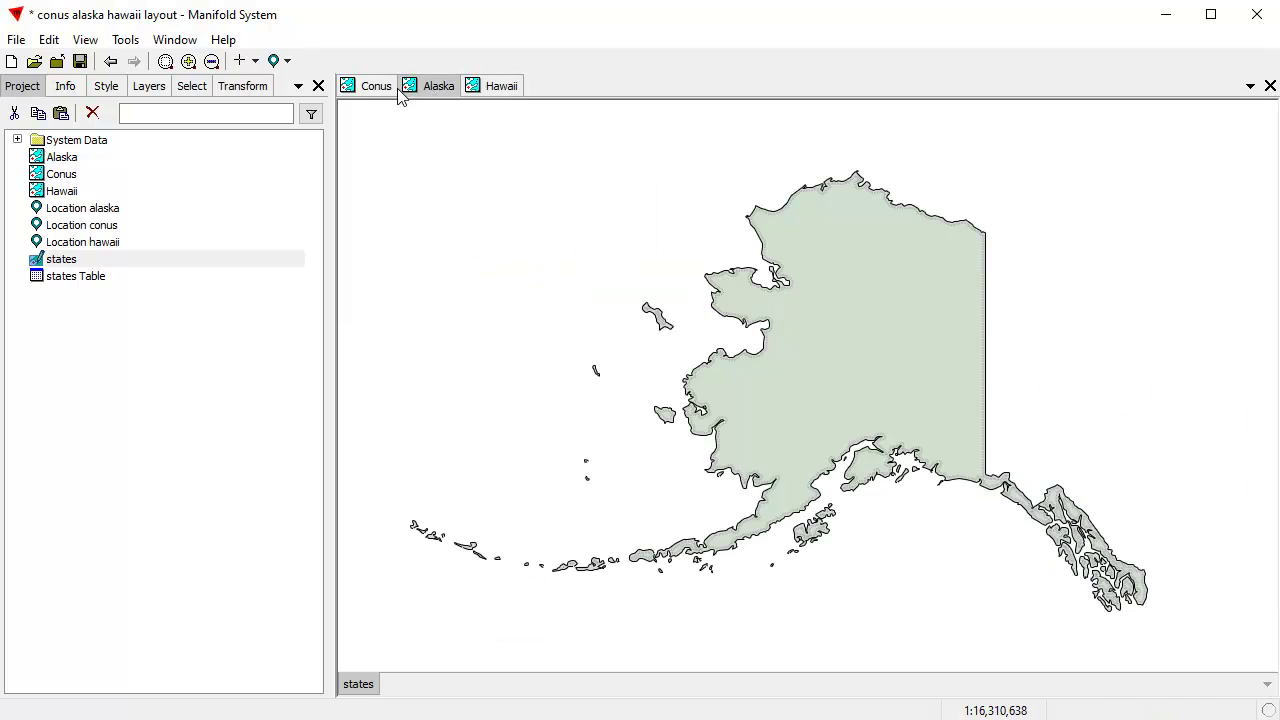
click(371, 90)
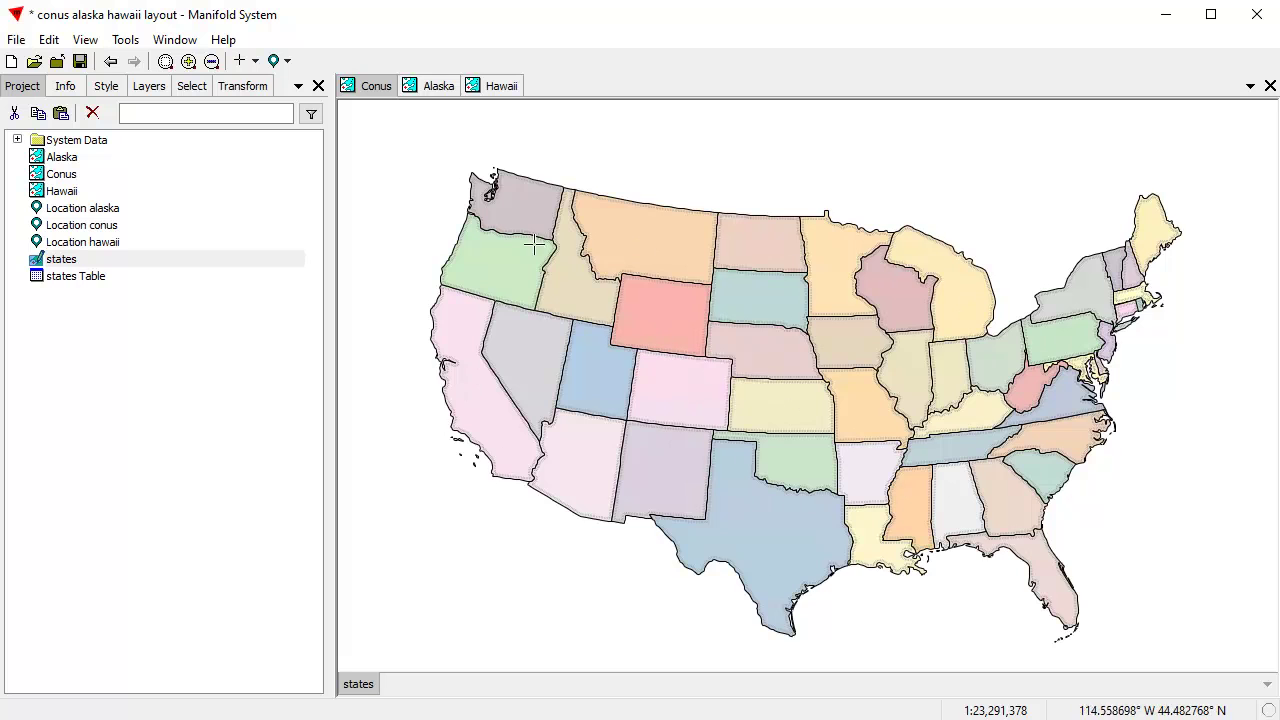
click(430, 88)
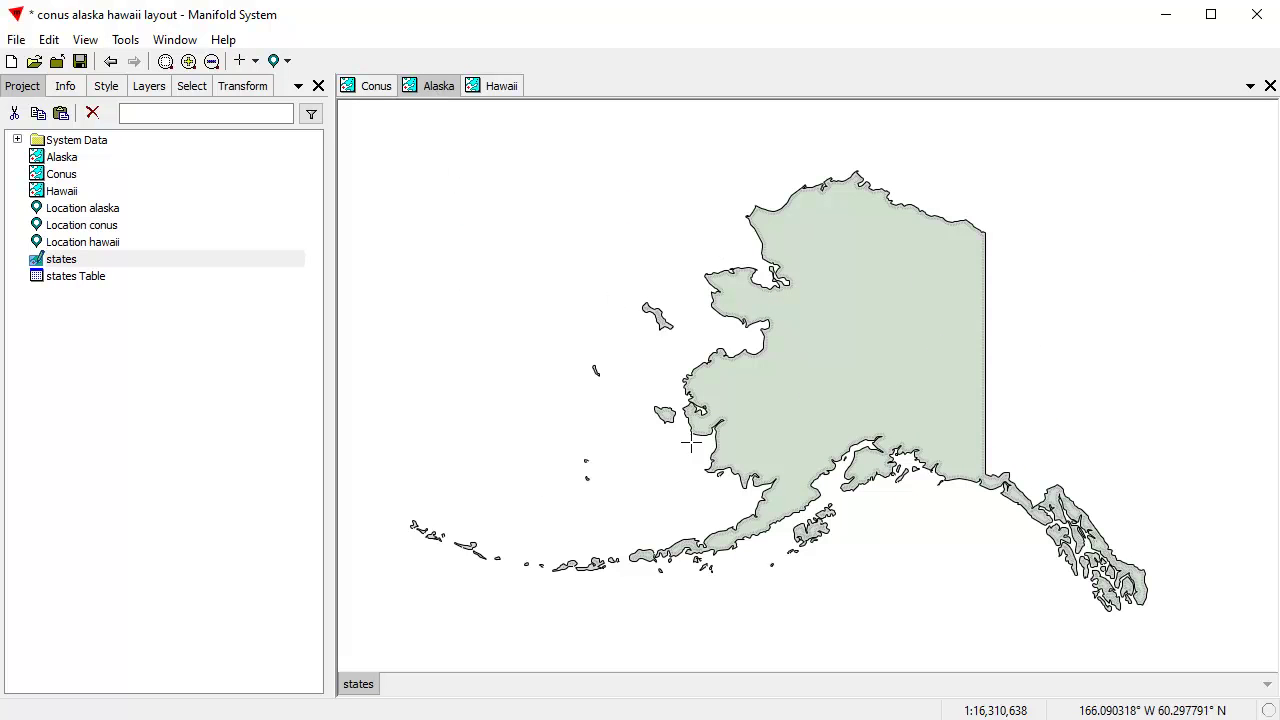
click(501, 88)
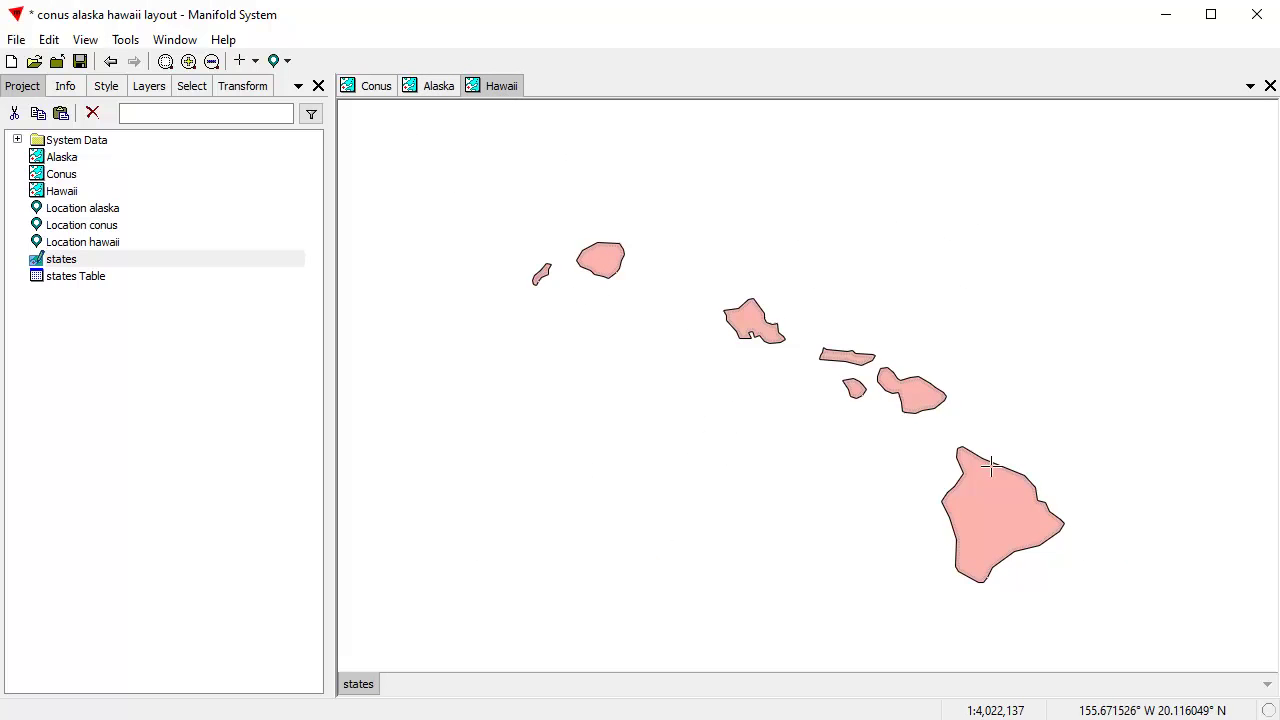
double_click(140, 262)
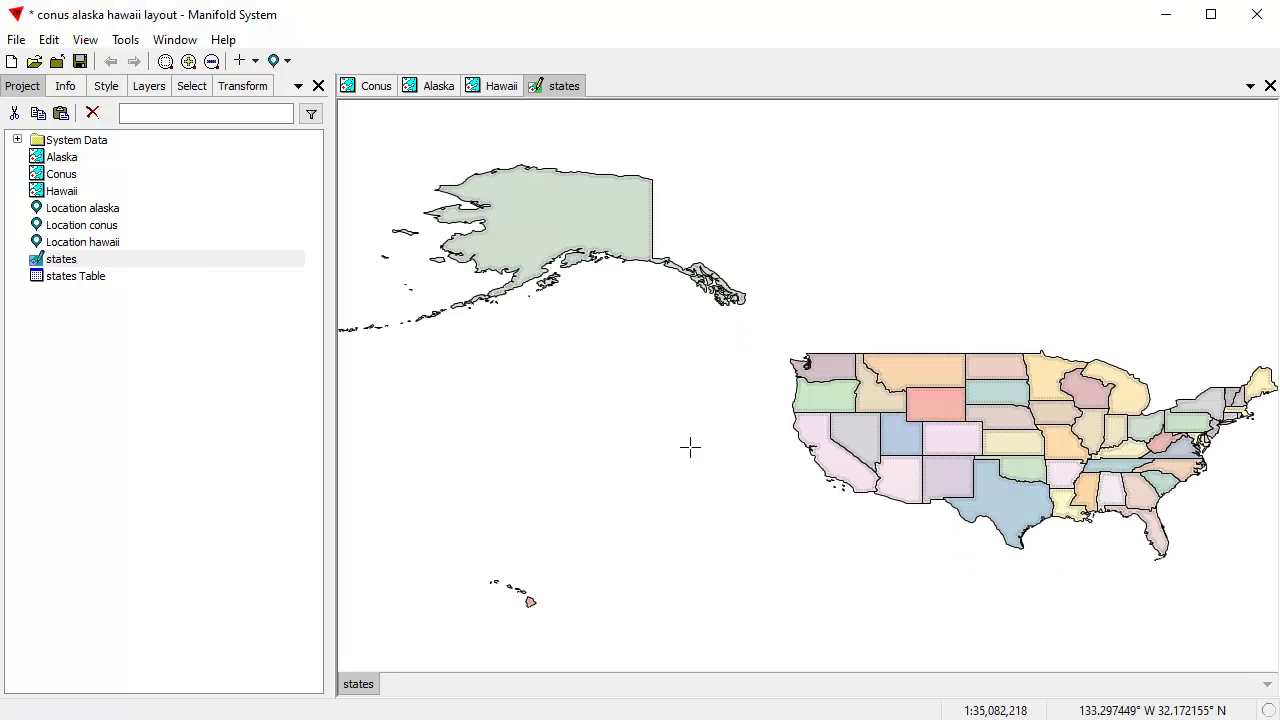
click(1270, 87)
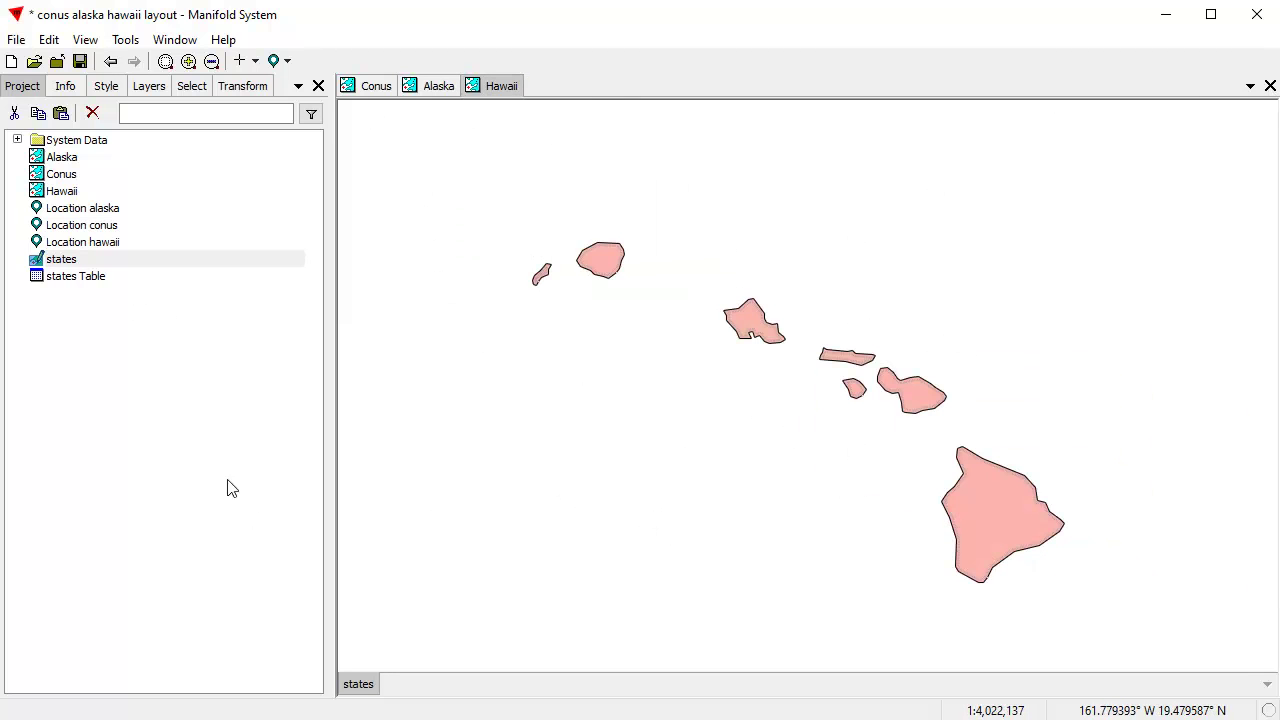
click(108, 406)
Create and open a new layout named Layout with margins turned off.
right_click(79, 331)
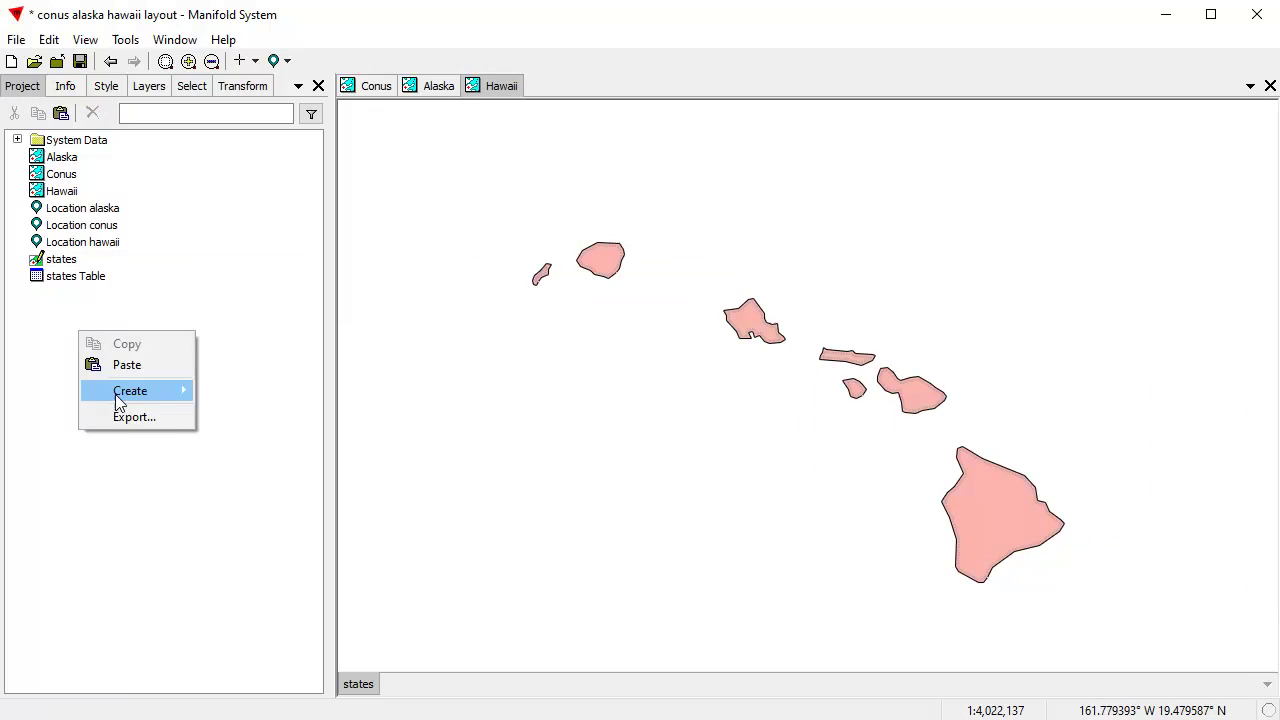
mouse_move(119, 397)
click(261, 475)
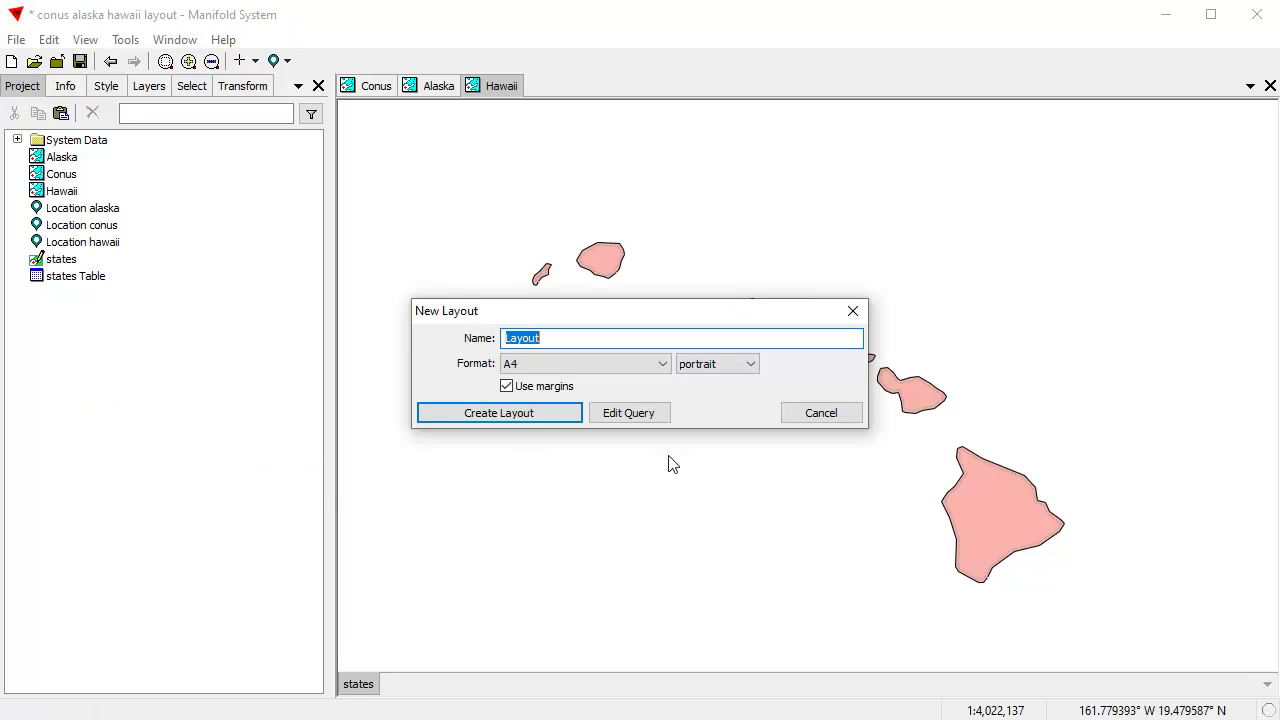
click(506, 386)
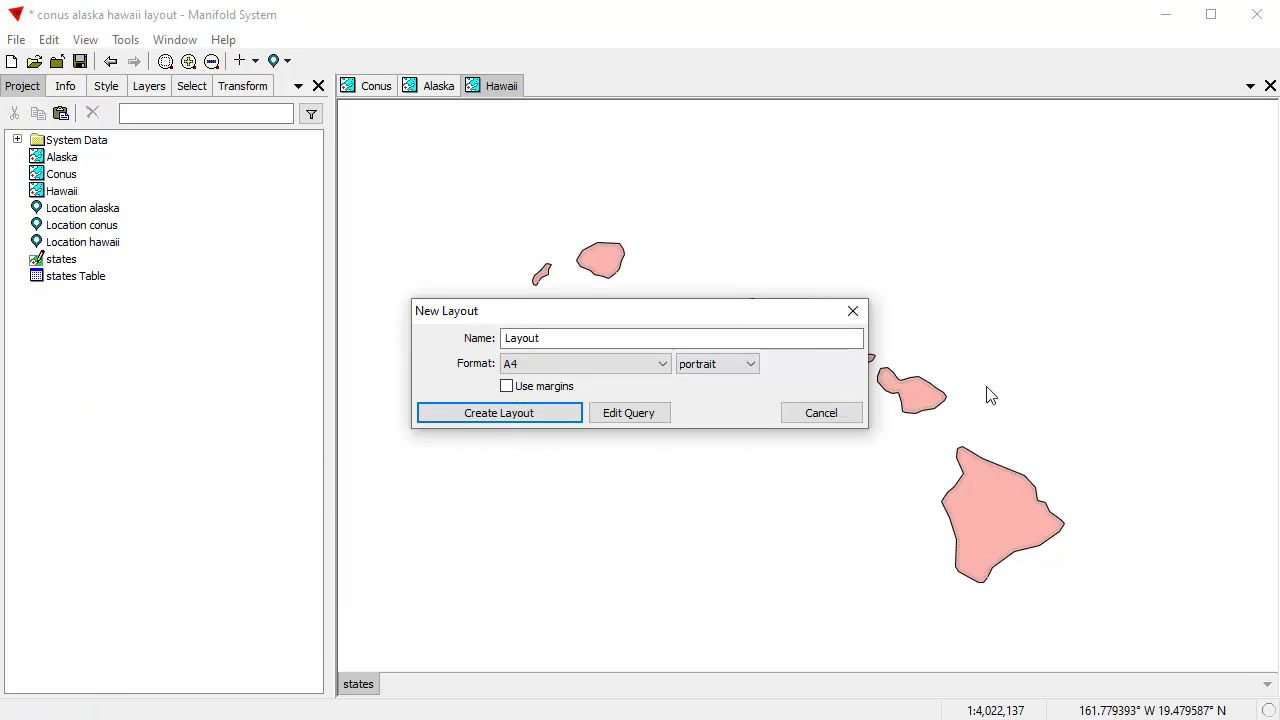
click(533, 414)
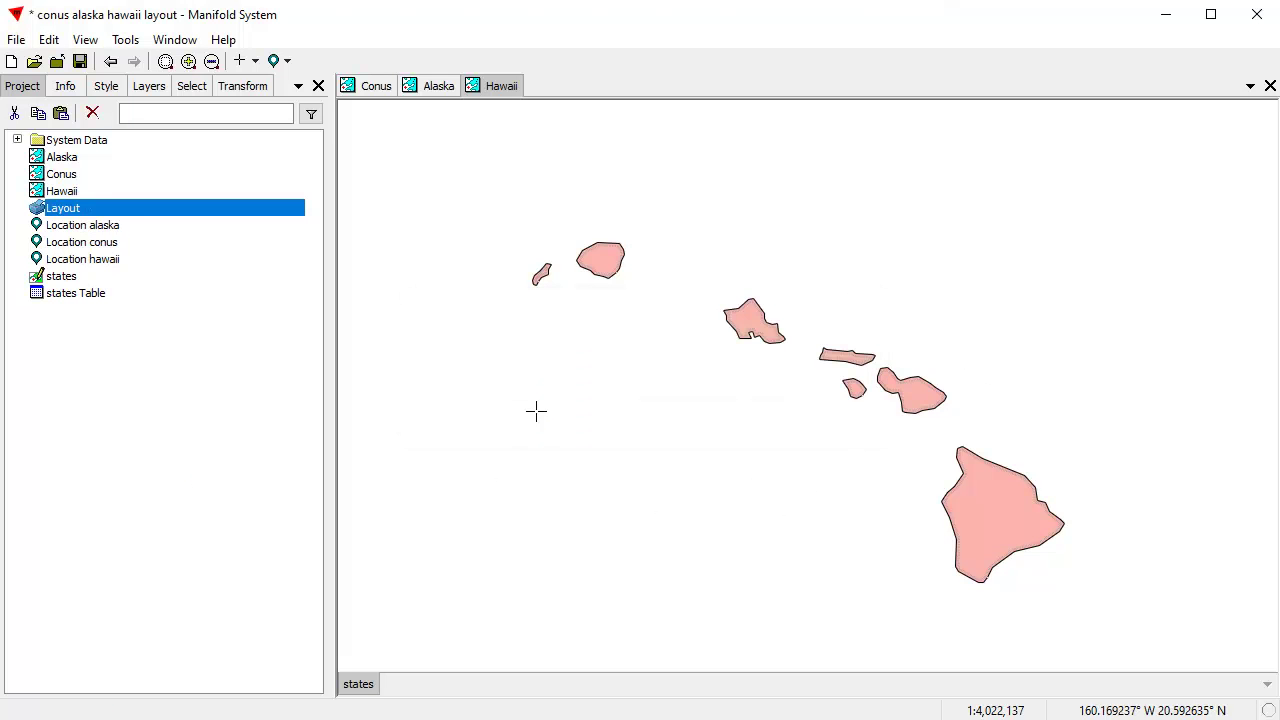
double_click(139, 218)
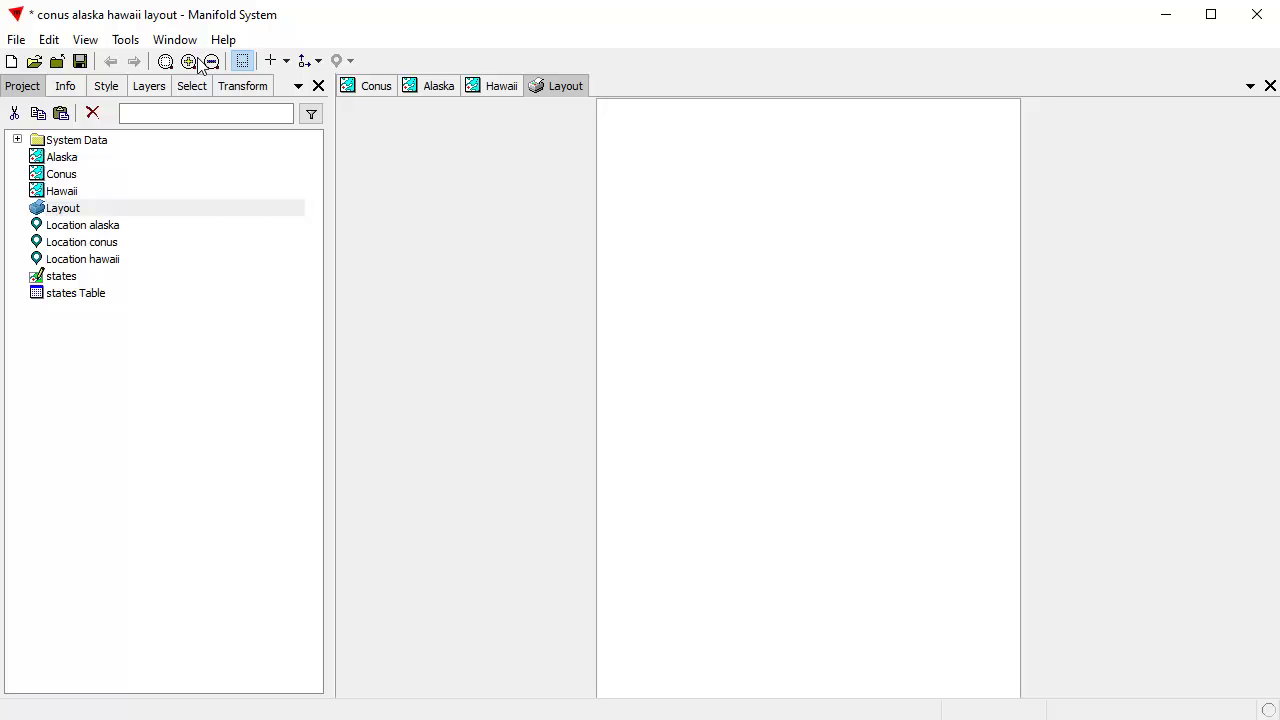
Set the layout's A4 page orientation to landscape in Page Setup.
click(15, 40)
click(90, 285)
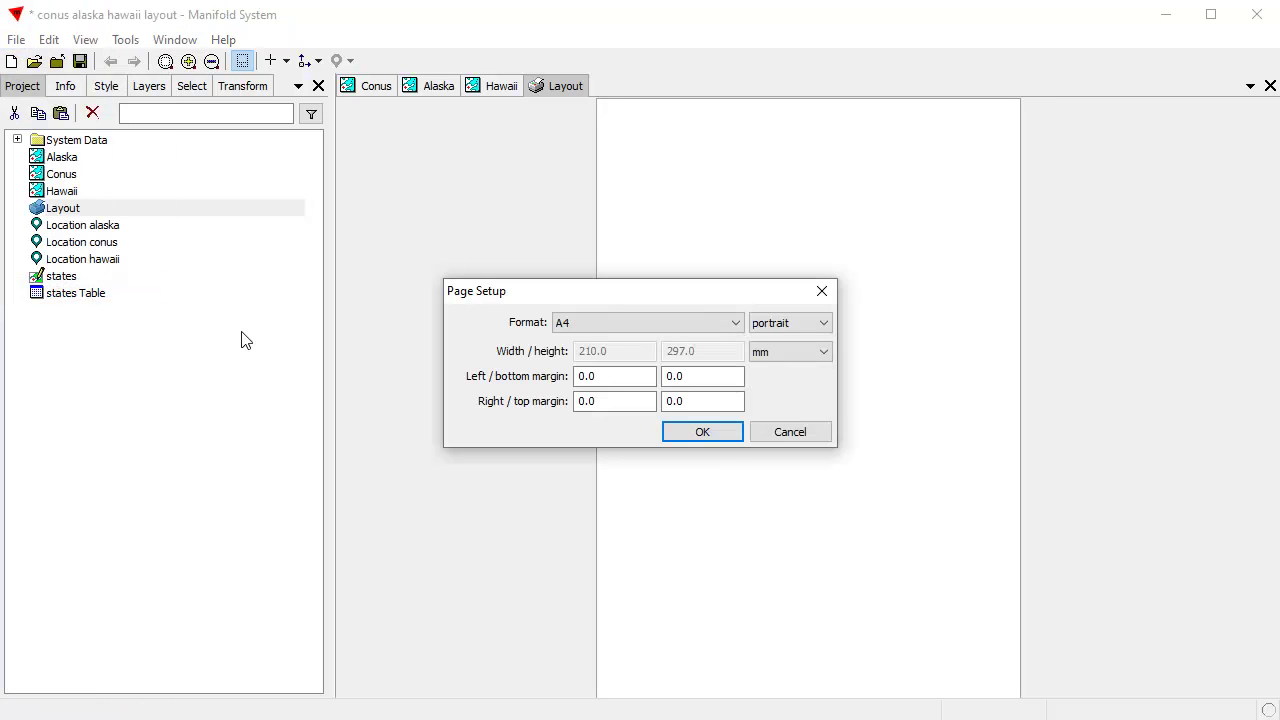
click(823, 323)
click(800, 340)
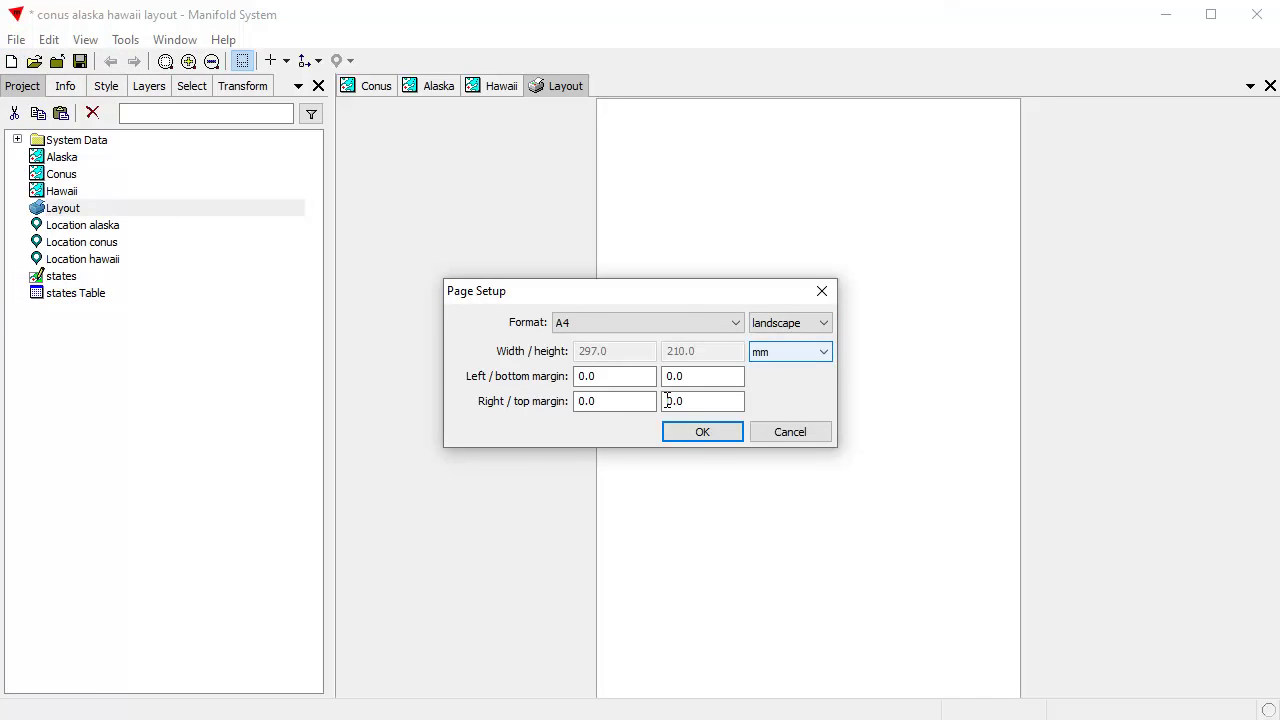
click(703, 432)
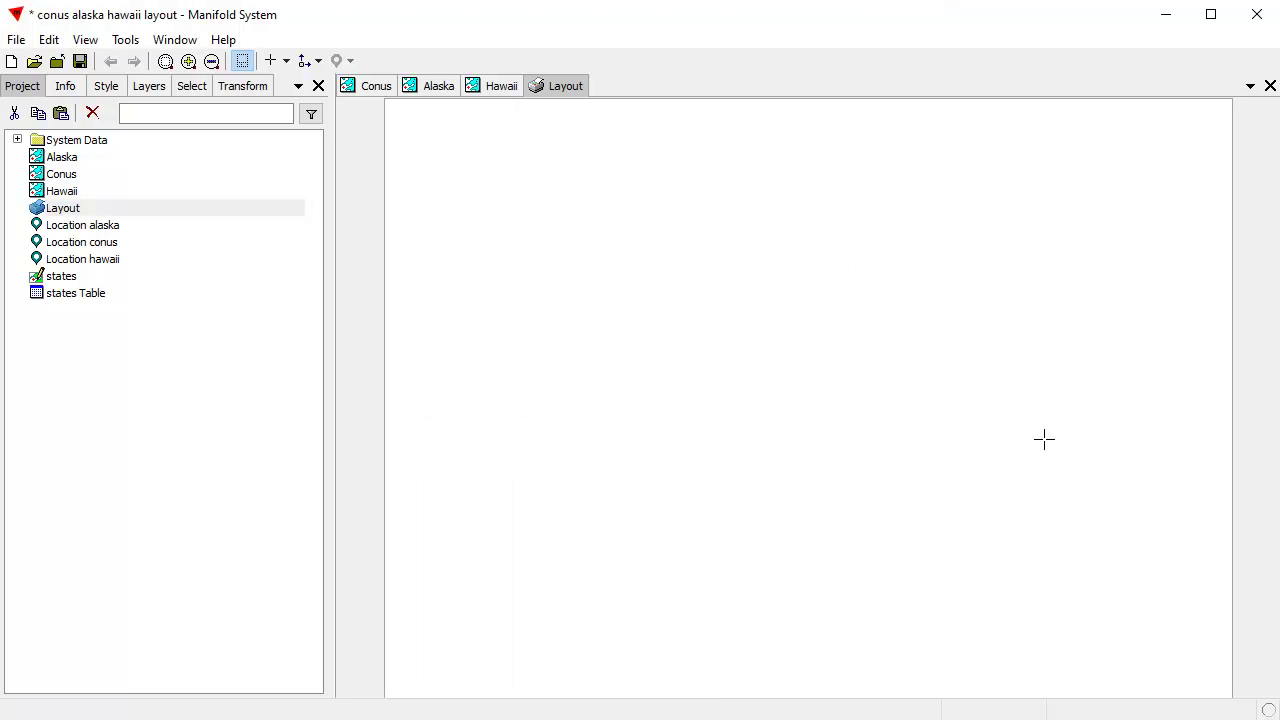
Drop the Conus map onto the layout and resize its frame into the page's upper-right area.
click(124, 423)
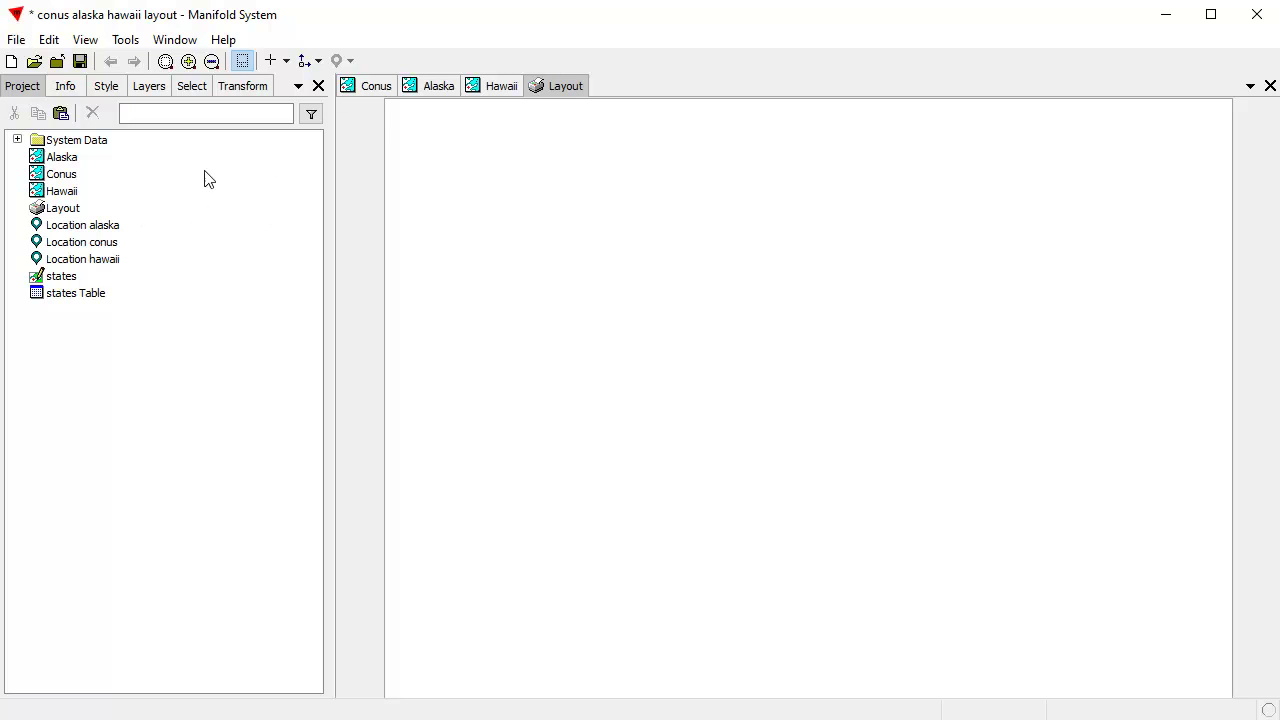
drag(64, 176, 669, 315)
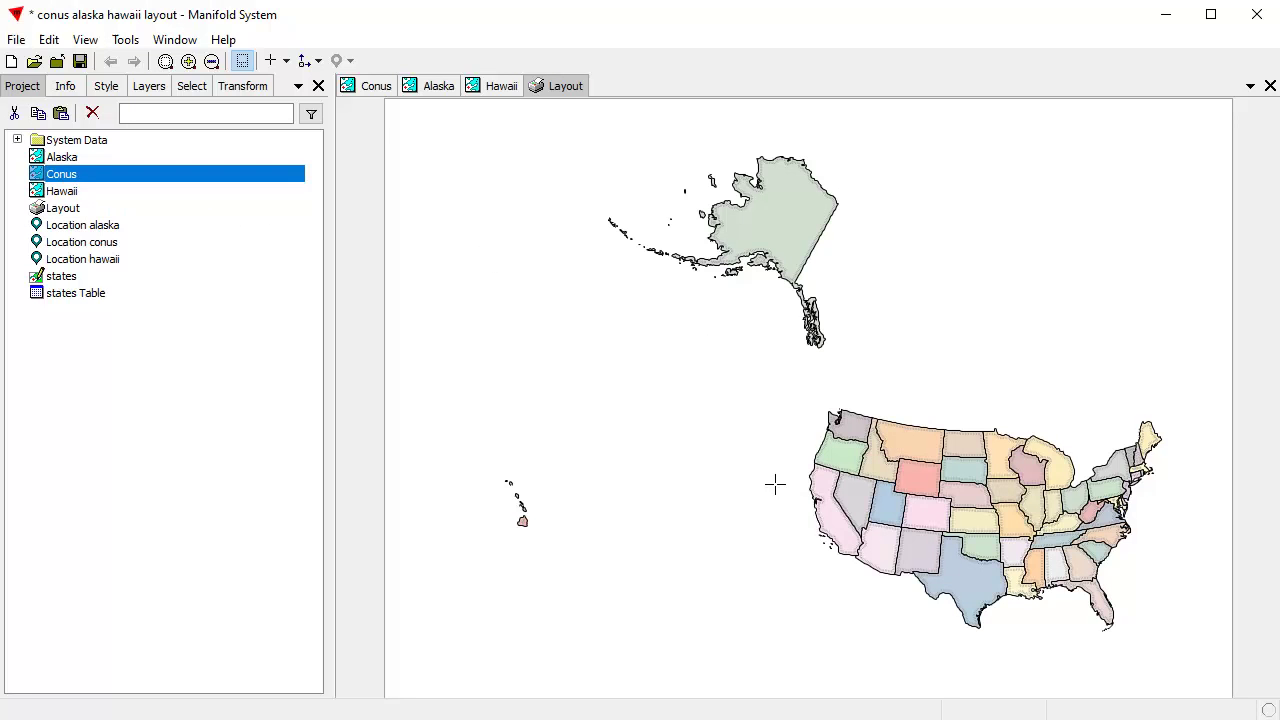
click(778, 470)
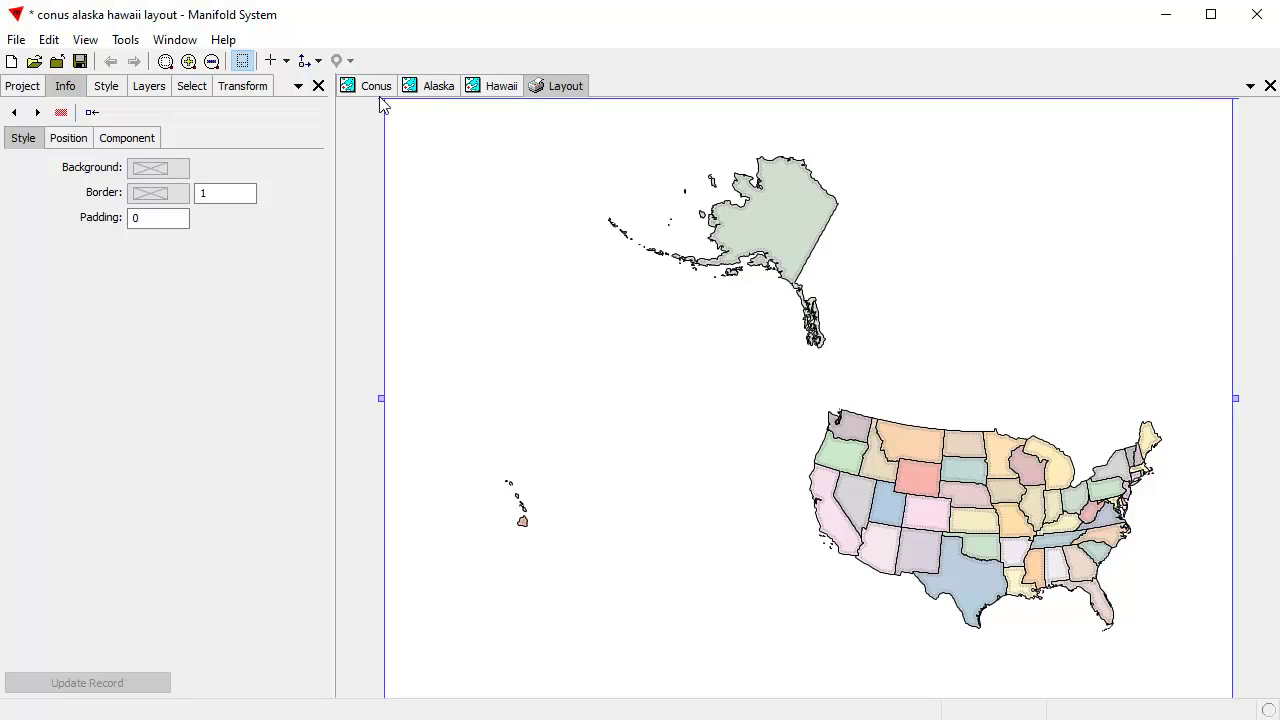
scroll(786, 349, down, 1)
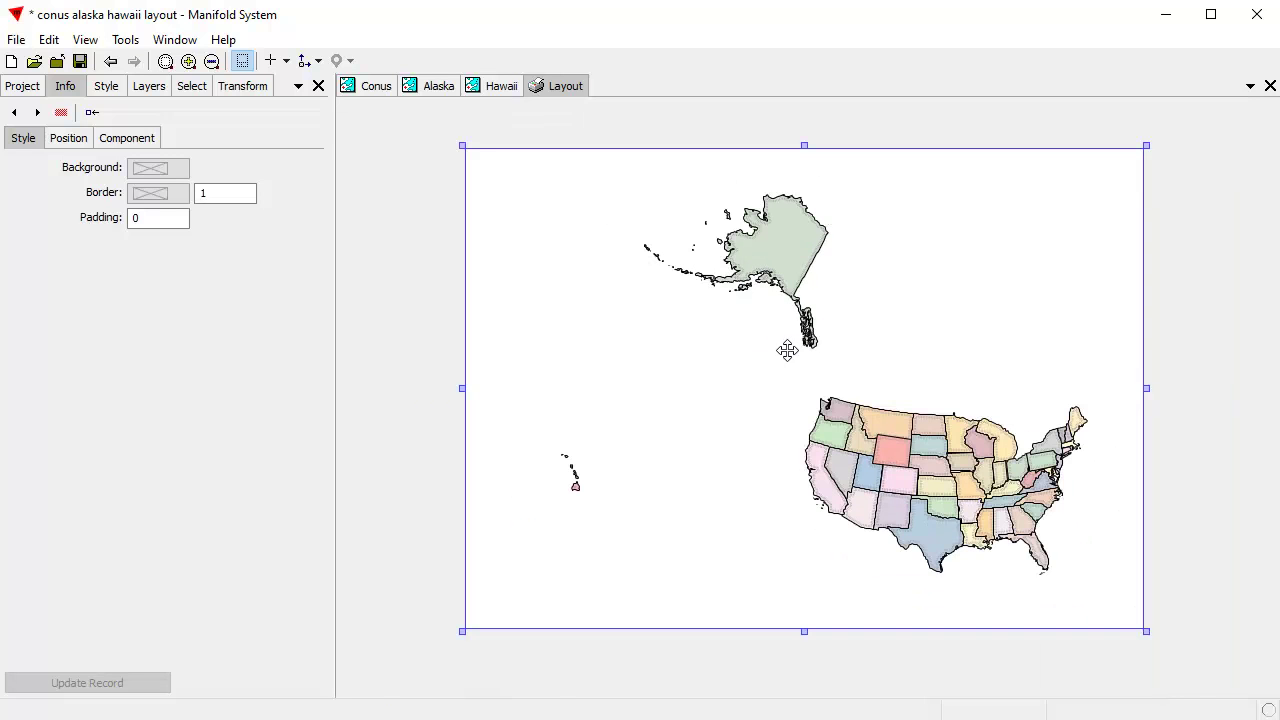
drag(462, 146, 683, 336)
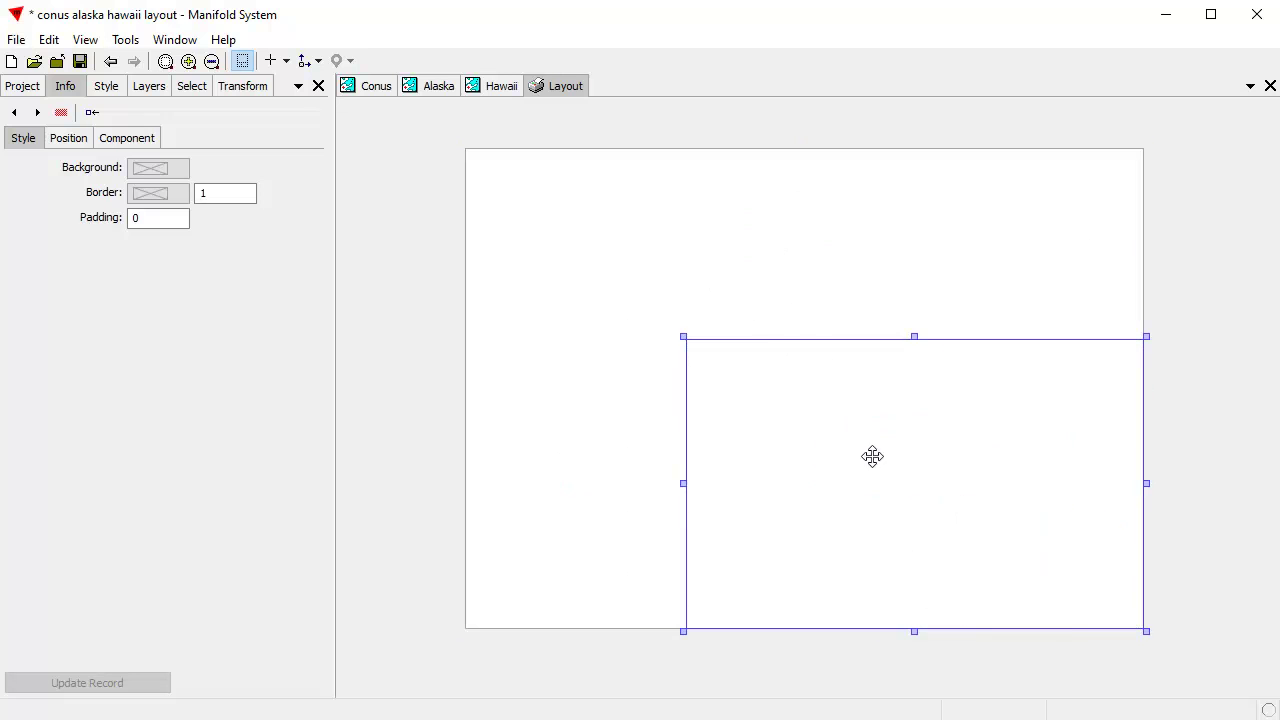
drag(911, 463, 906, 294)
click(794, 314)
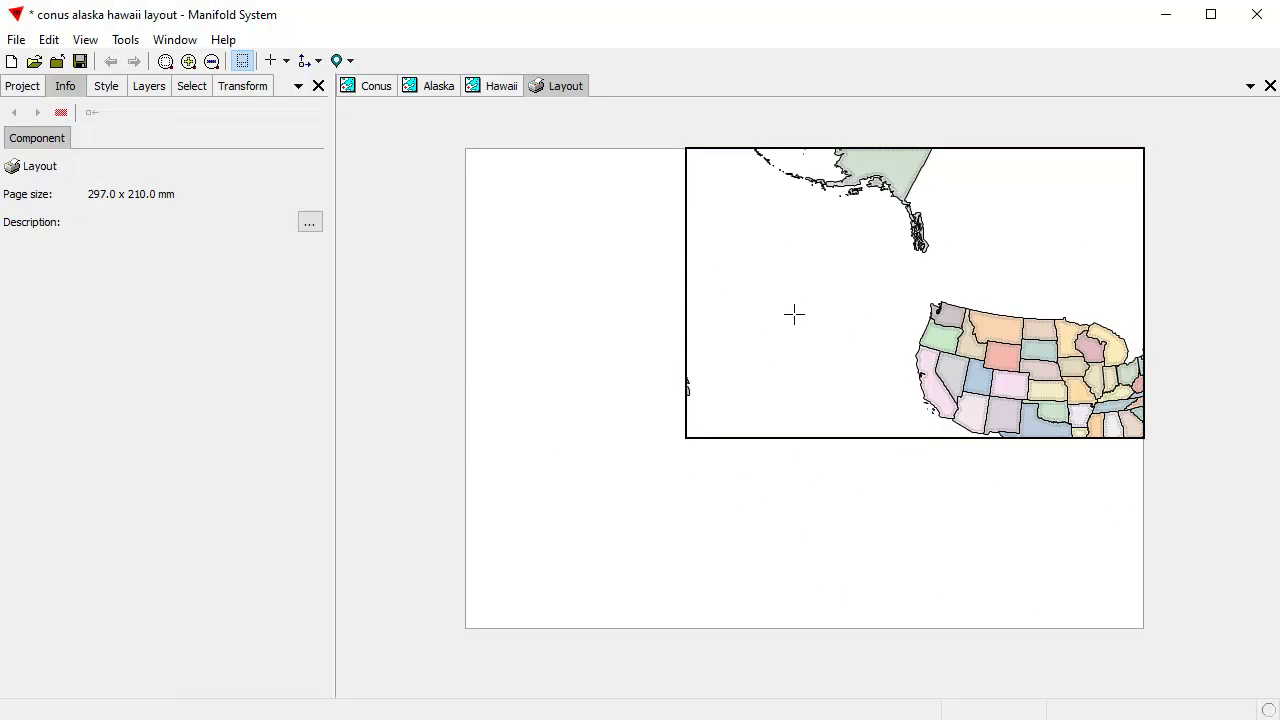
Apply the saved conus location to the upper-right frame and box-zoom until the lower 48 states fill it.
click(350, 61)
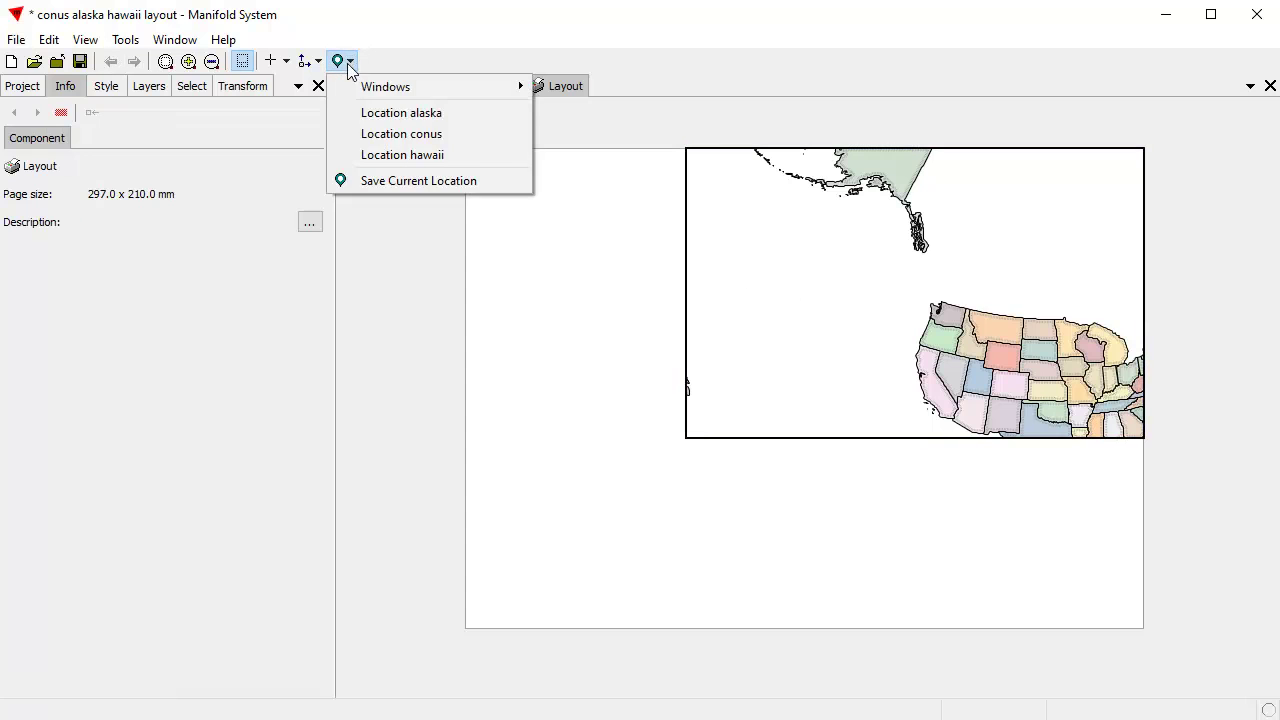
click(370, 133)
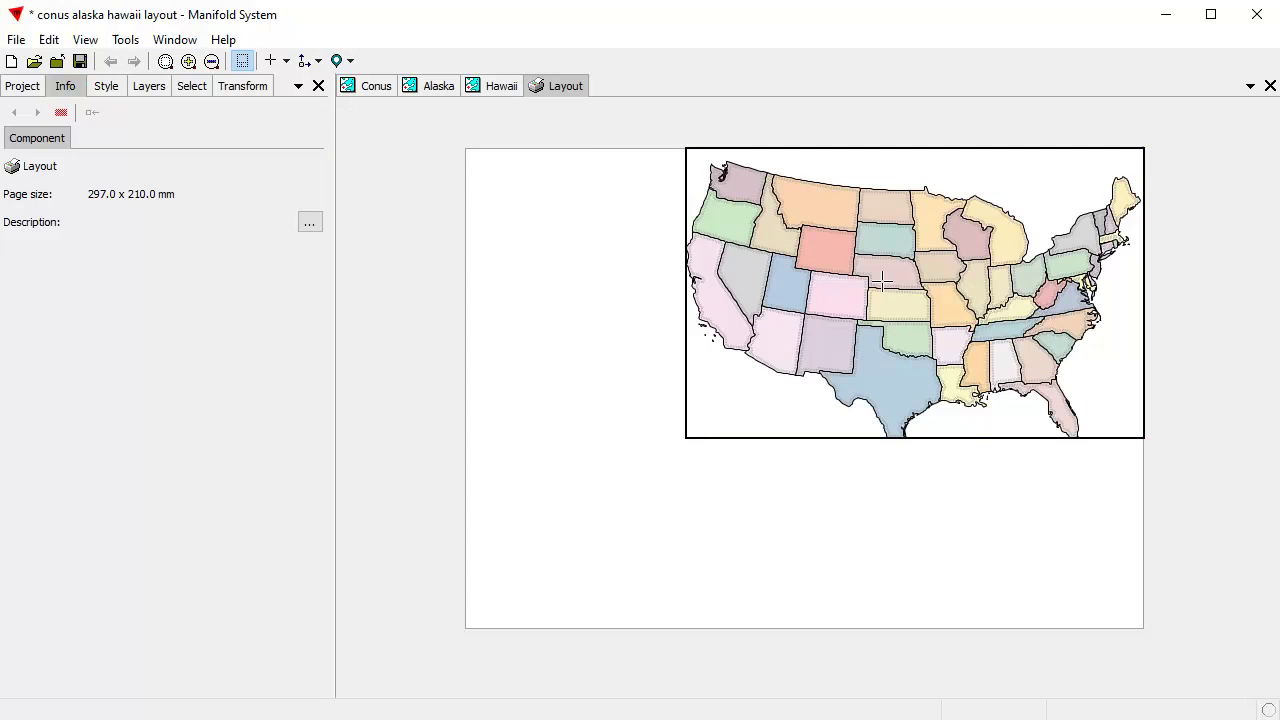
scroll(883, 285, down, 1)
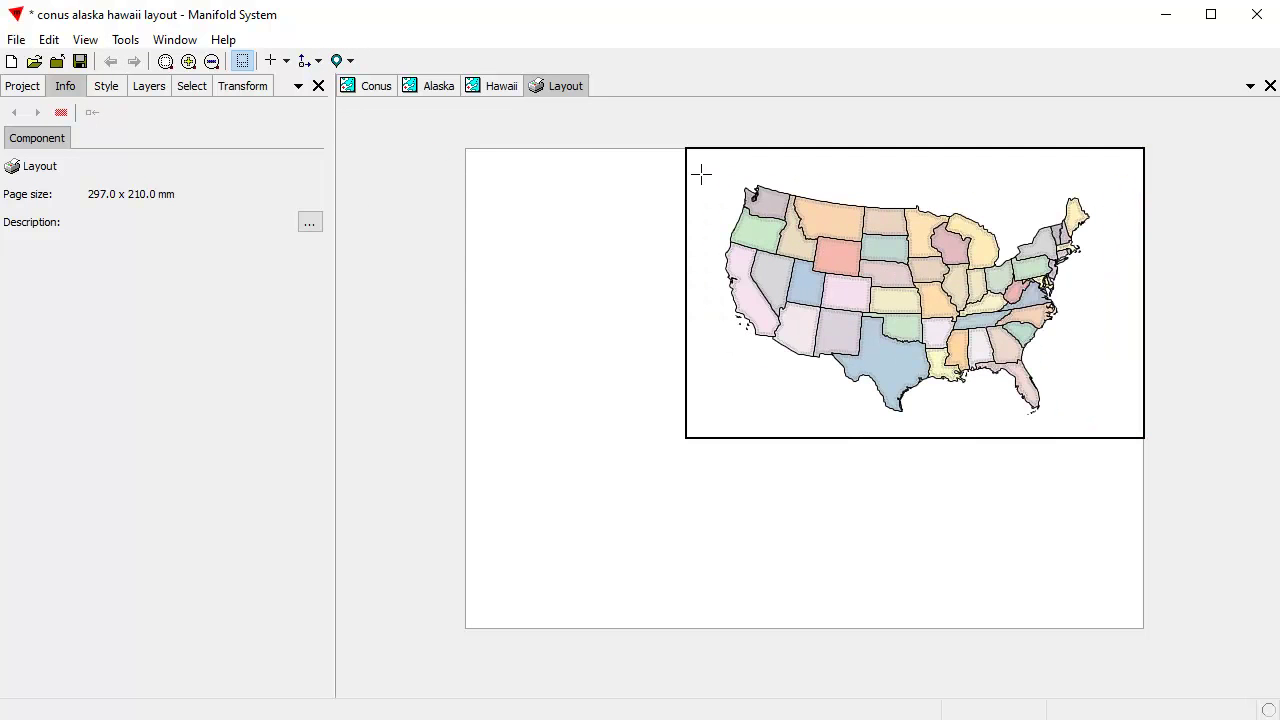
drag(700, 172, 1104, 431)
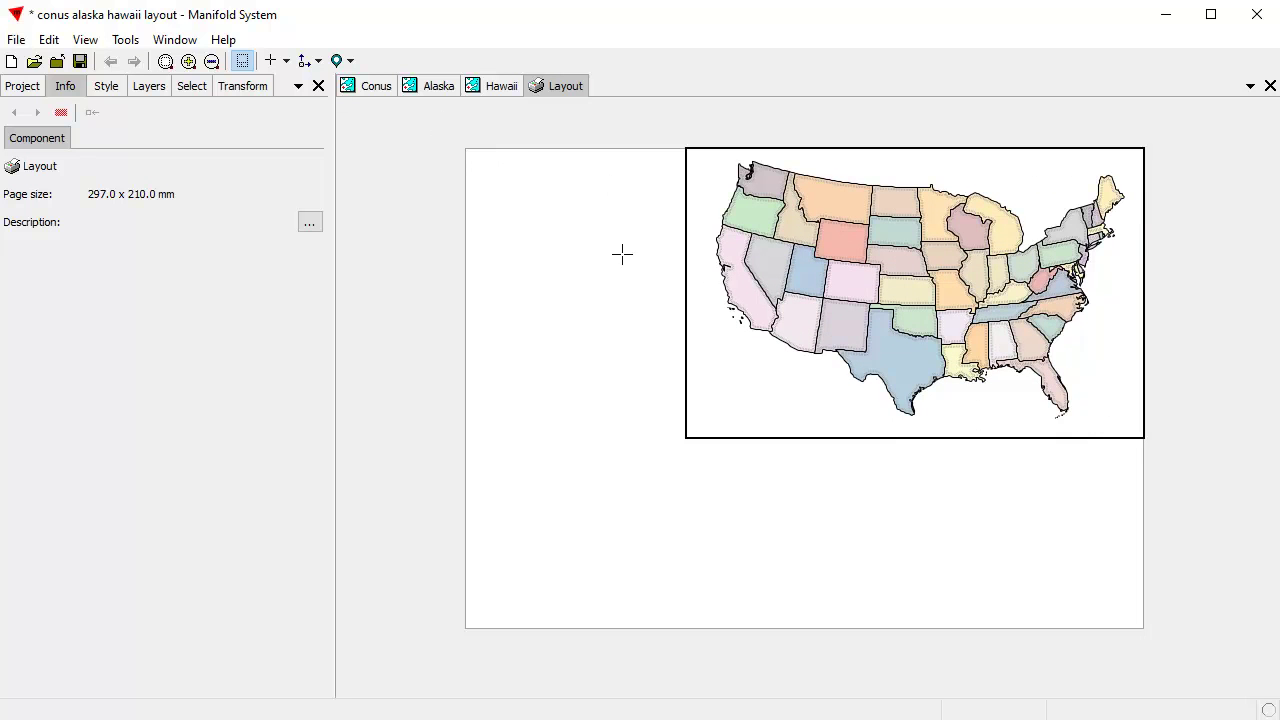
scroll(1228, 669, up, 1)
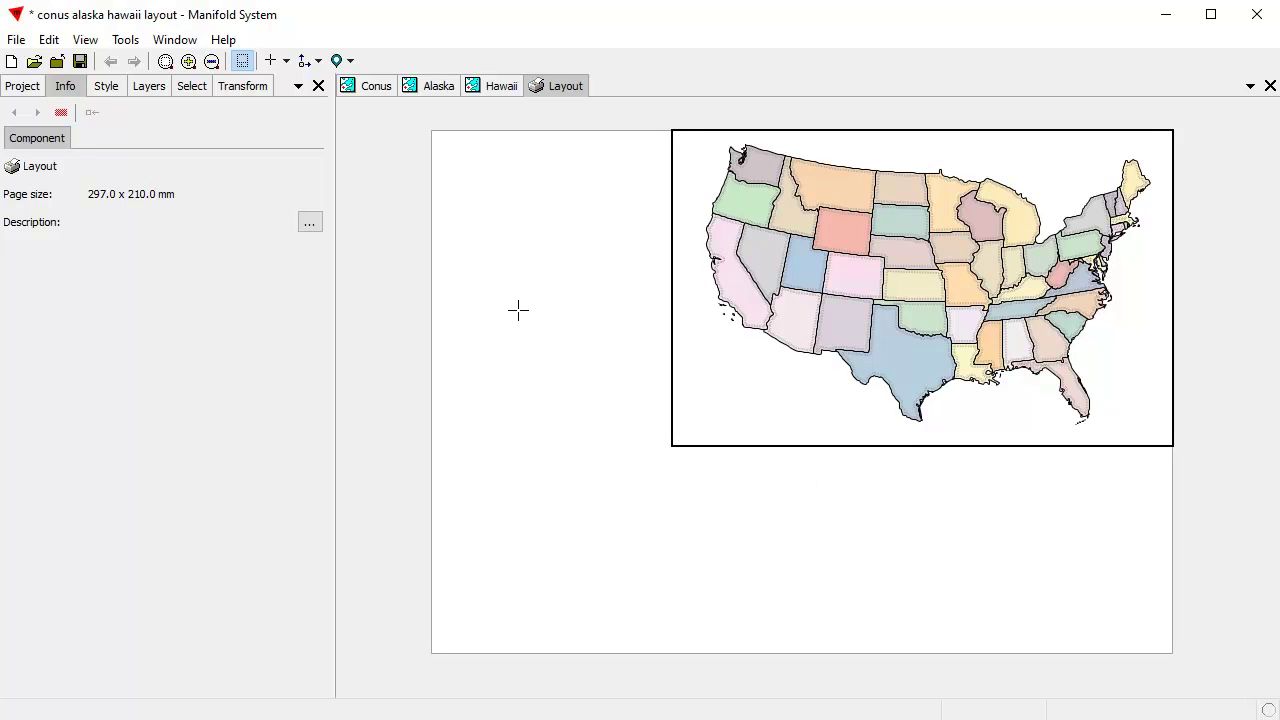
click(518, 277)
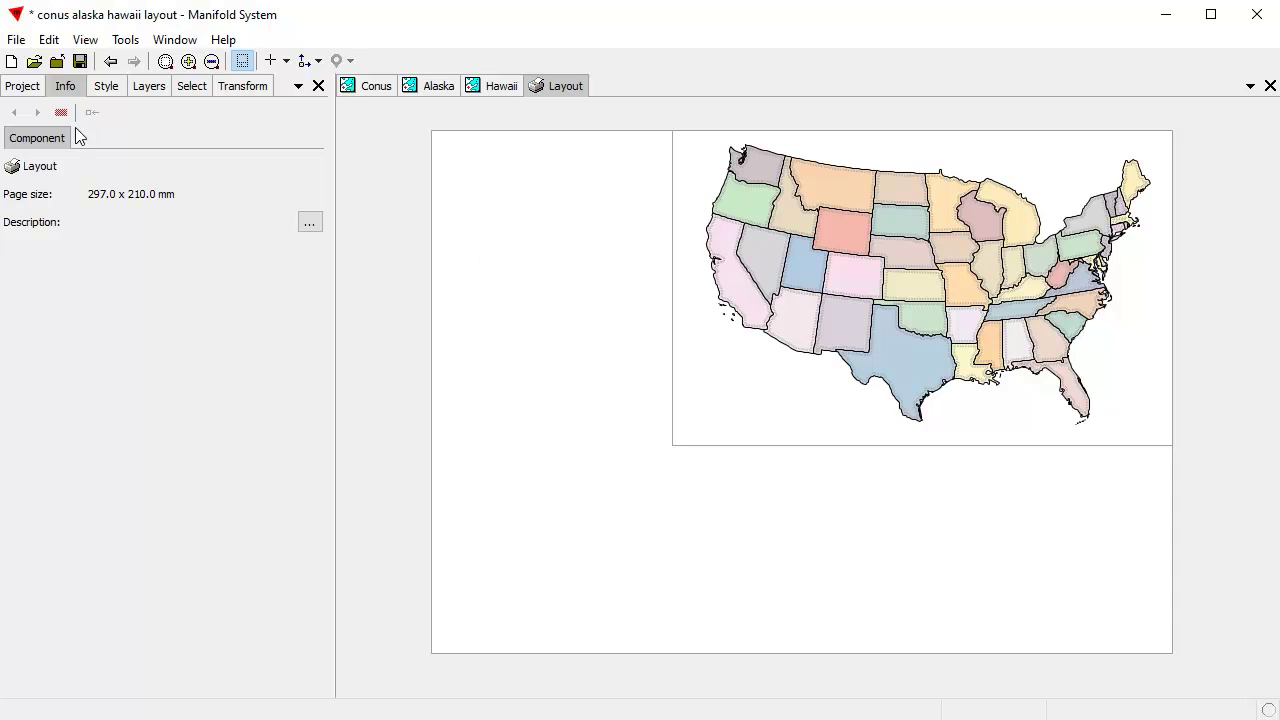
Add the Alaska map to the layout as a frame shrunk into the page's lower-left.
click(26, 90)
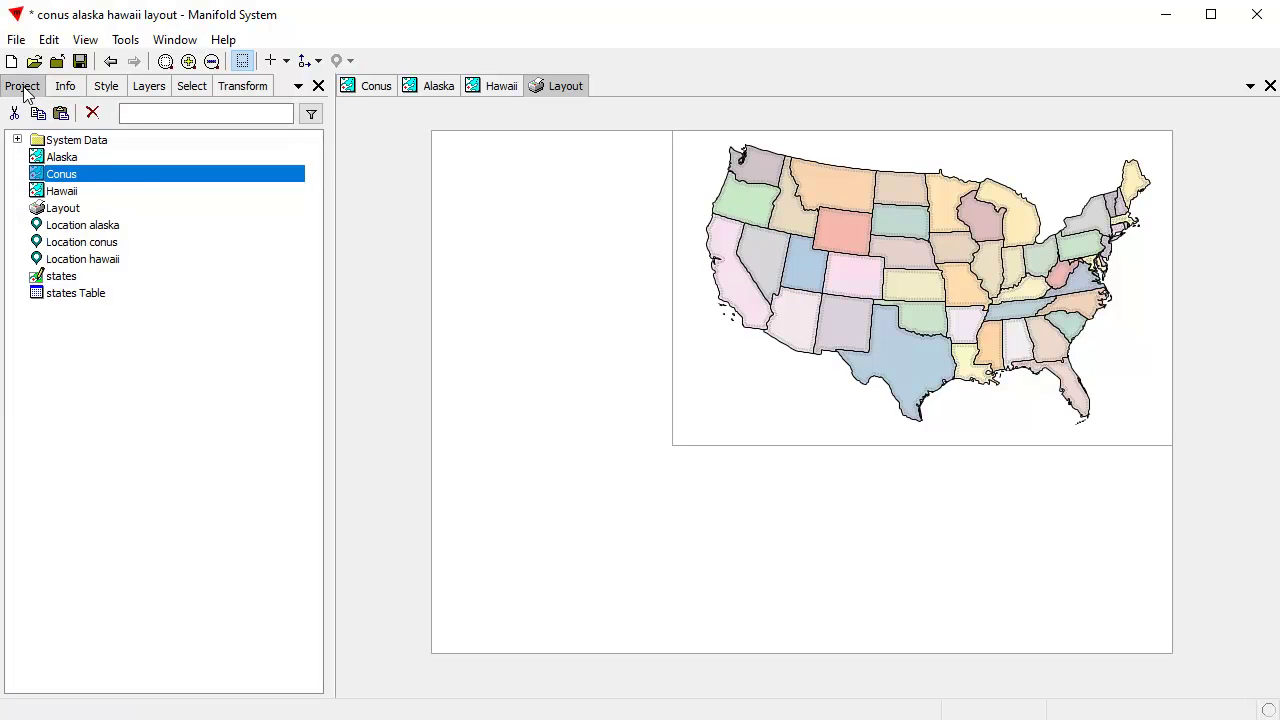
click(62, 157)
ctrl+click(82, 242)
drag(603, 511, 603, 511)
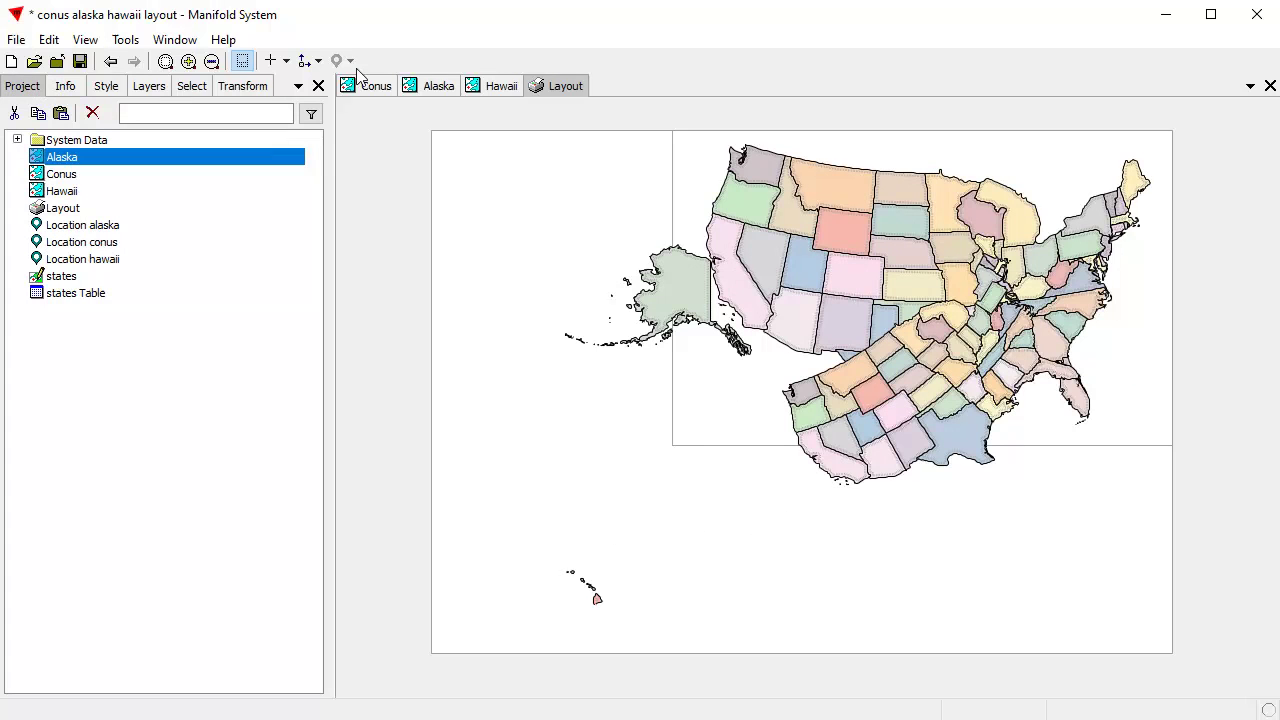
click(751, 606)
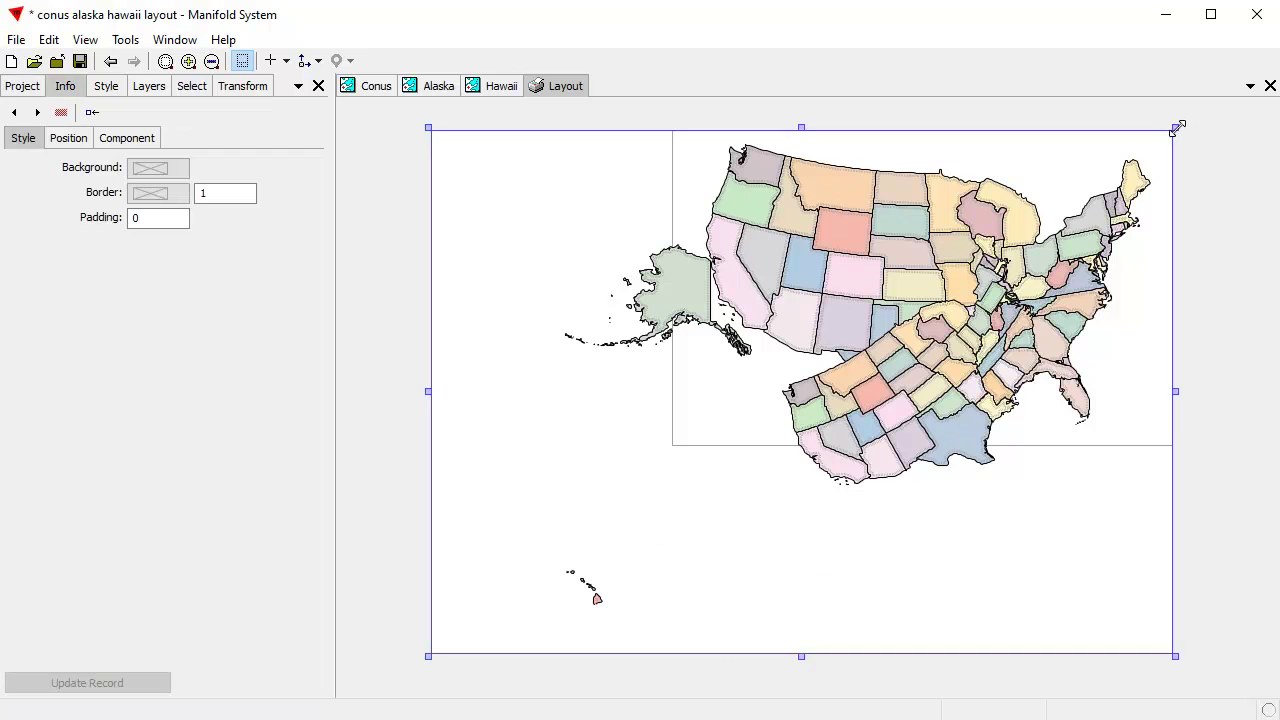
drag(1178, 127, 755, 421)
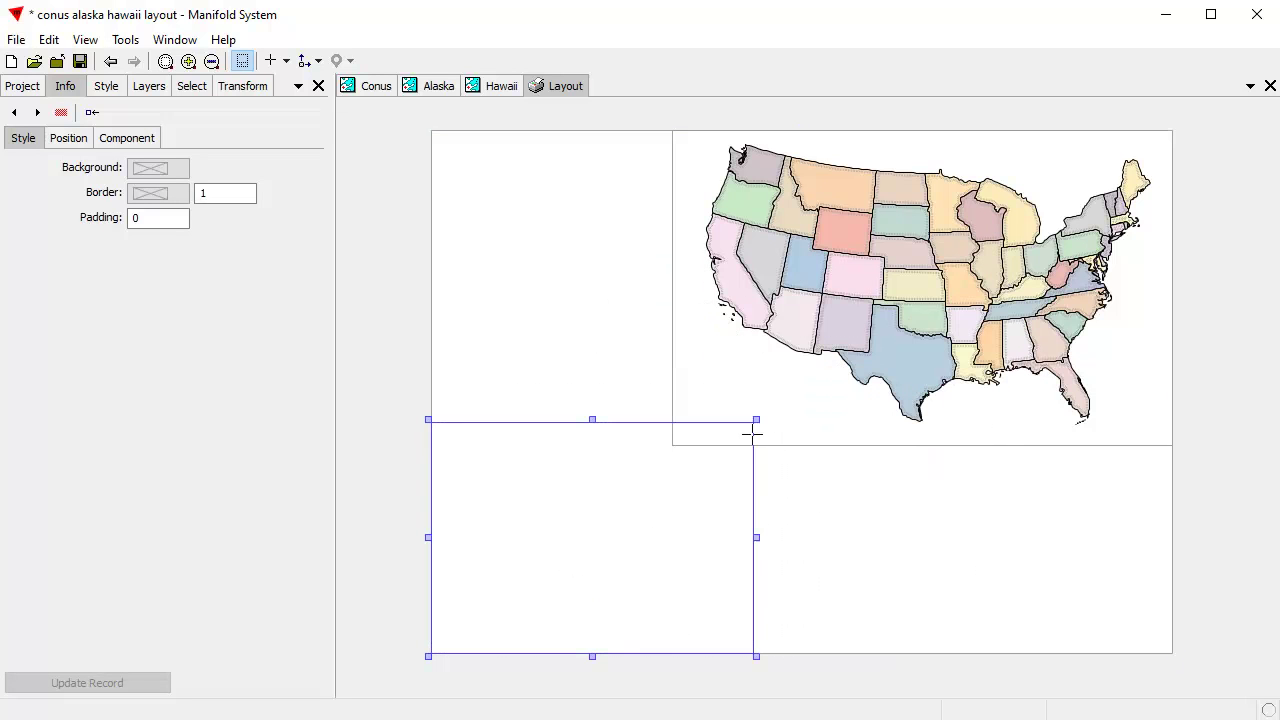
drag(591, 526, 611, 474)
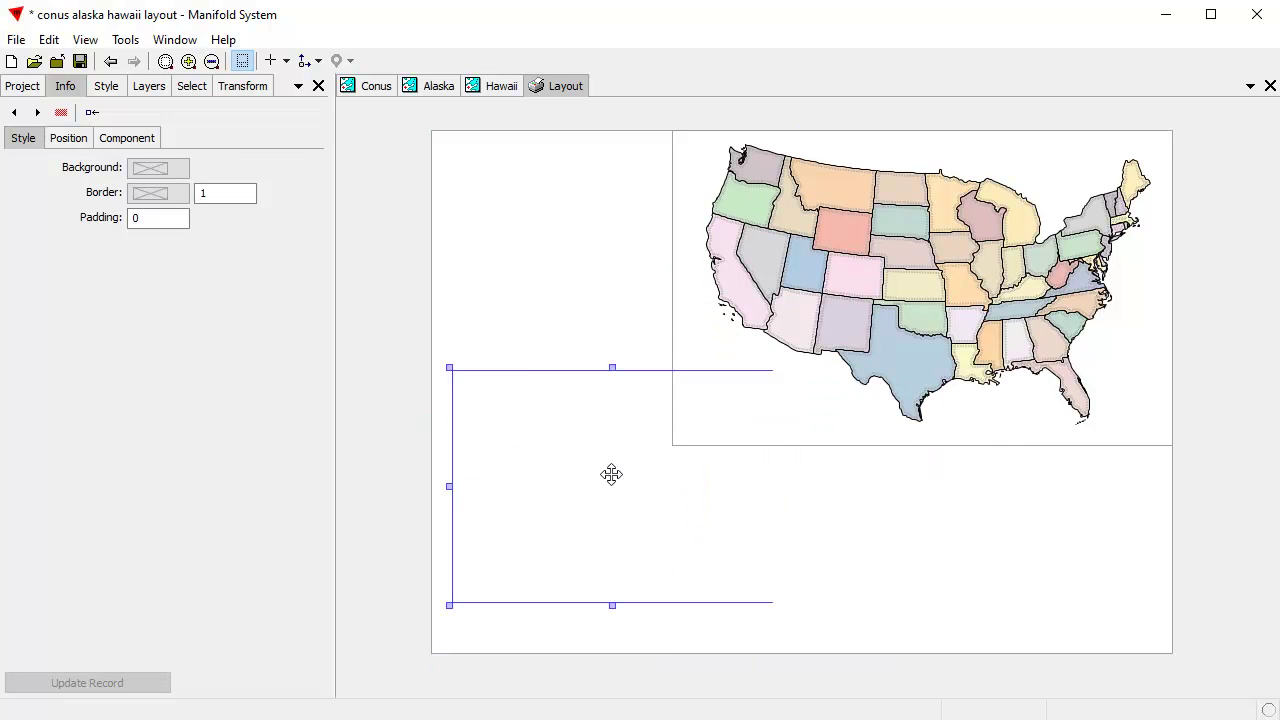
click(529, 478)
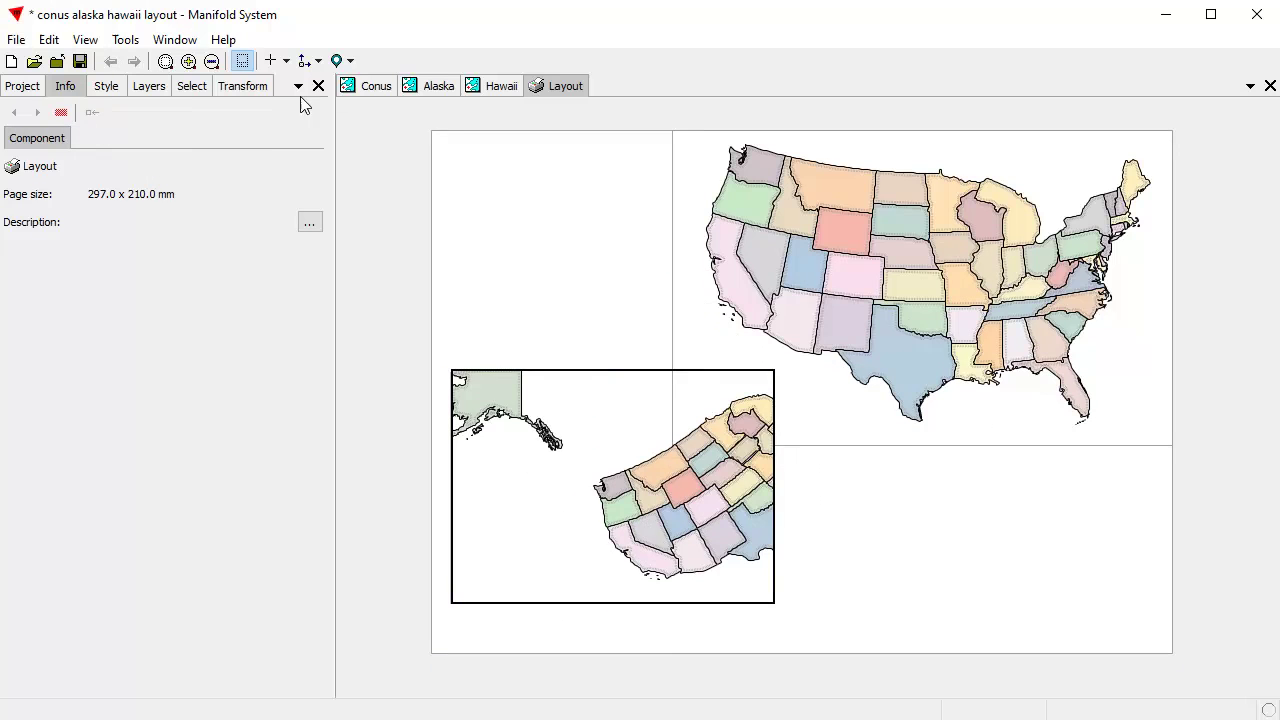
Apply the saved alaska location to the lower-left frame and box-zoom so Alaska fills it.
click(340, 62)
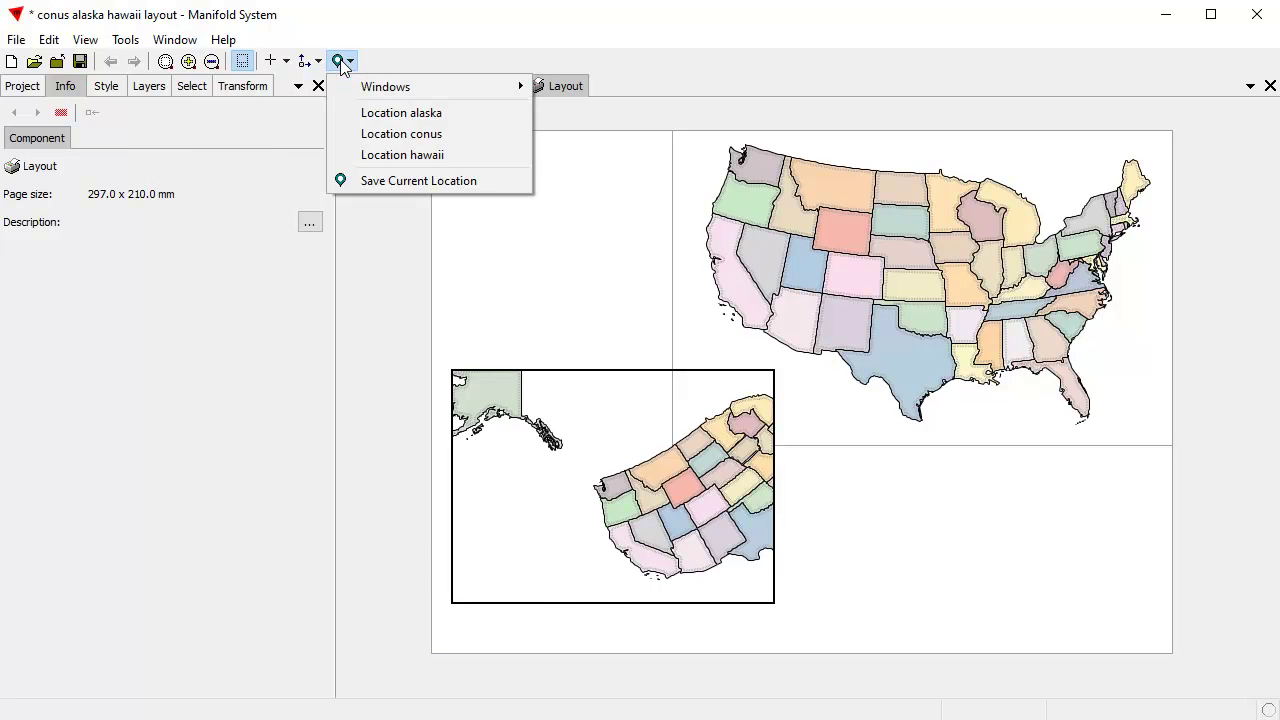
click(380, 113)
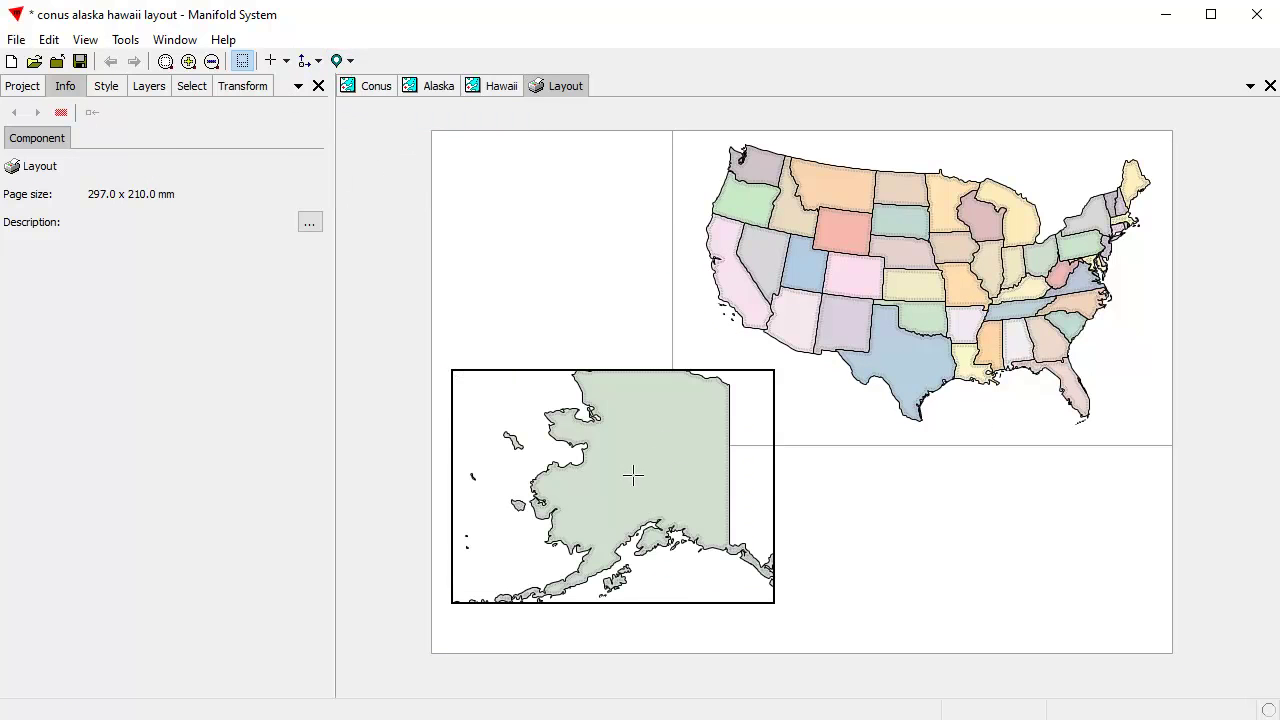
scroll(632, 476, down, 2)
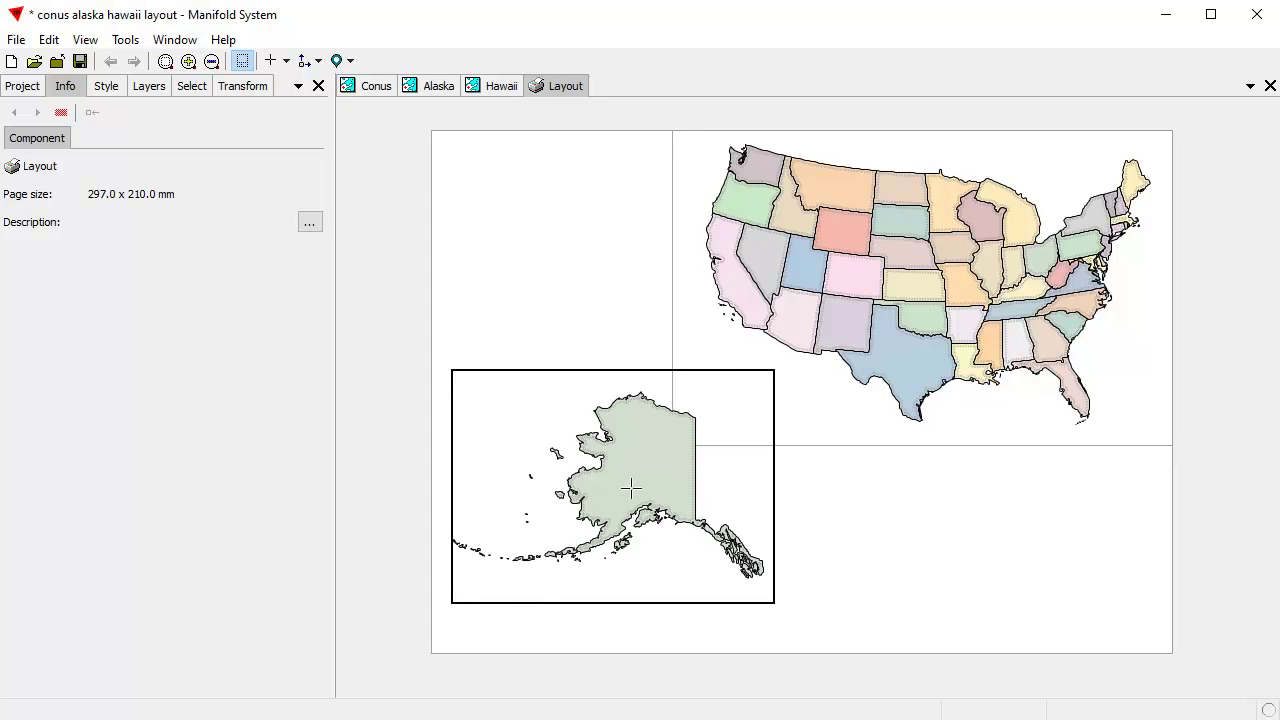
scroll(624, 487, down, 1)
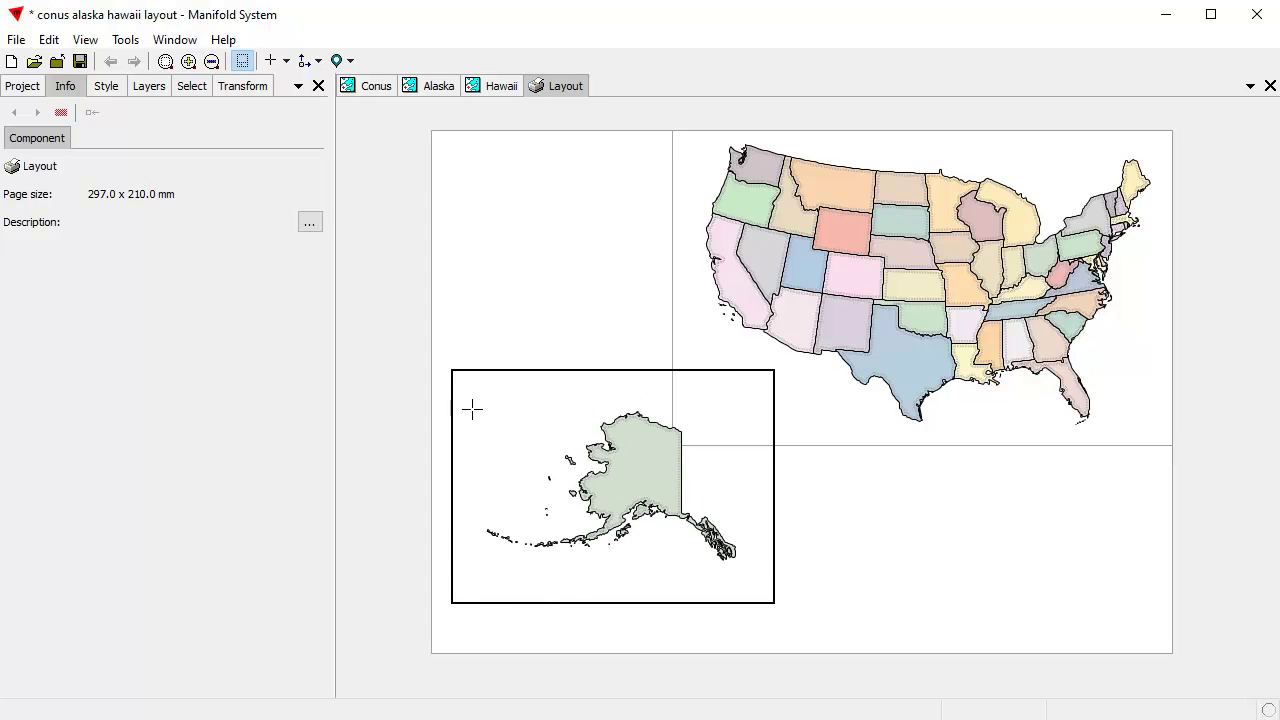
drag(532, 455, 746, 574)
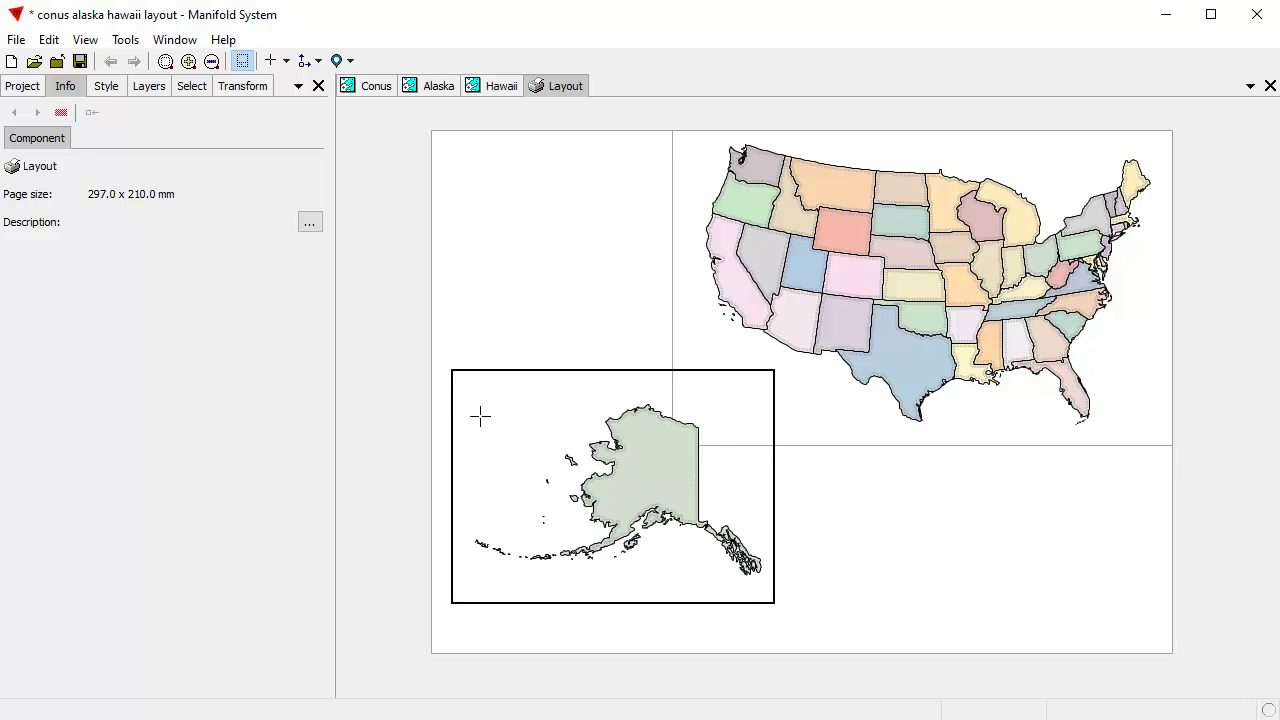
drag(467, 393, 769, 585)
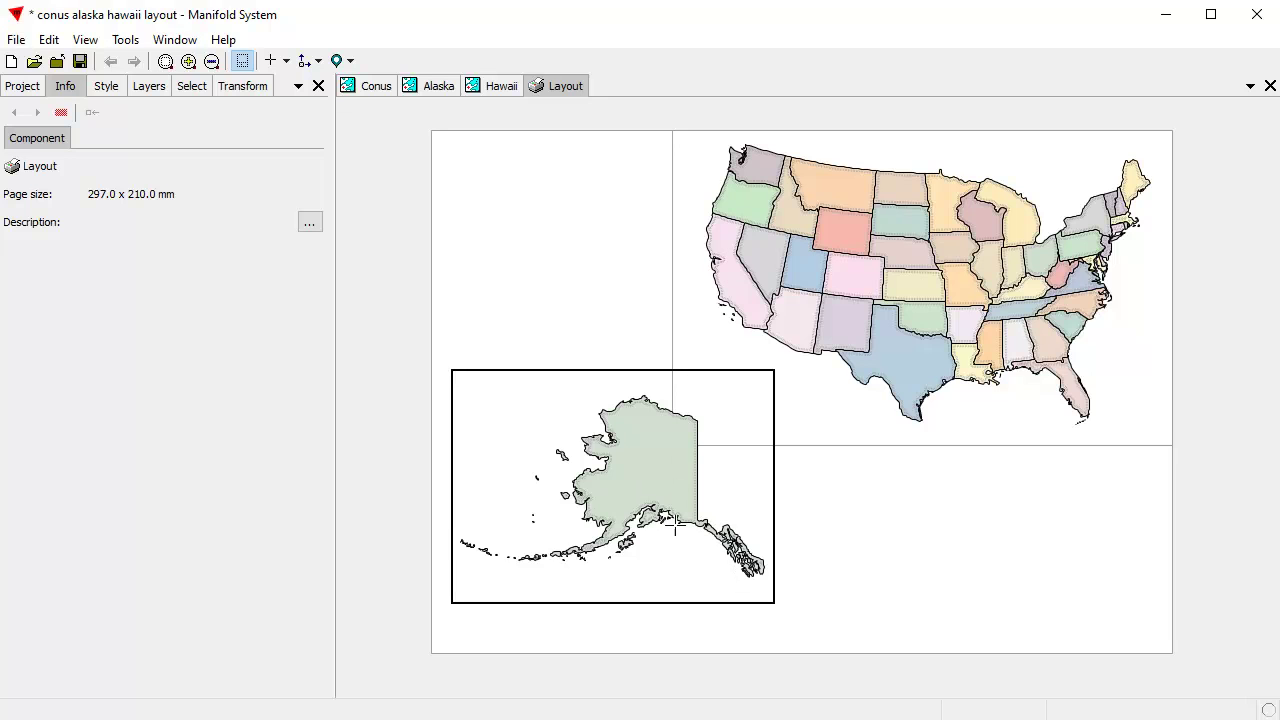
click(942, 550)
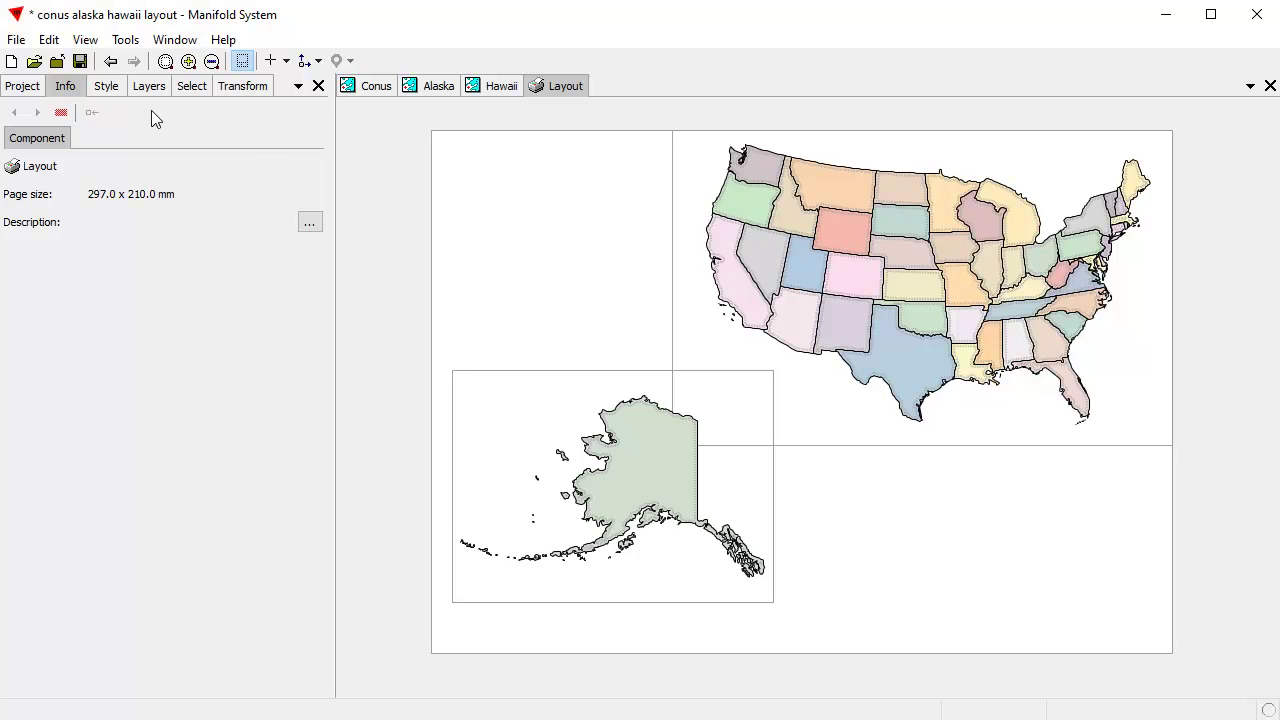
Add the Hawaii map as a new frame, shrunk, narrowed and placed in the page's lower-right.
click(6, 88)
click(64, 192)
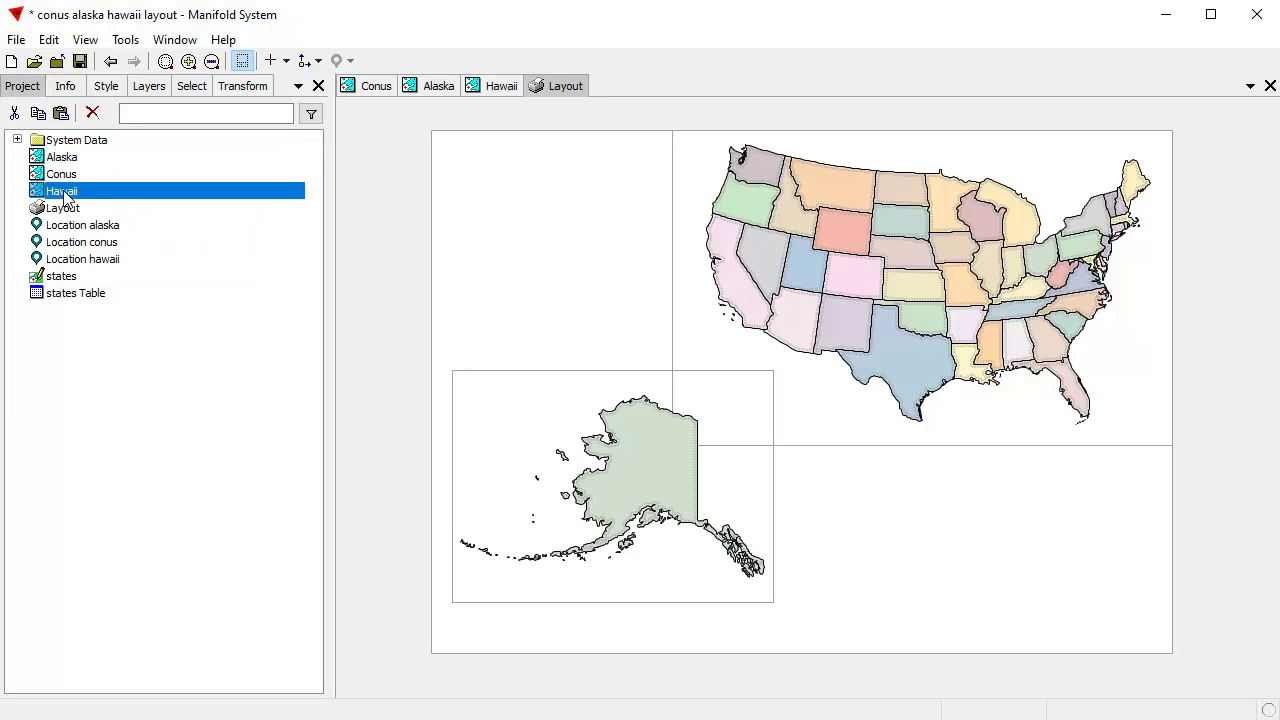
drag(292, 252, 951, 562)
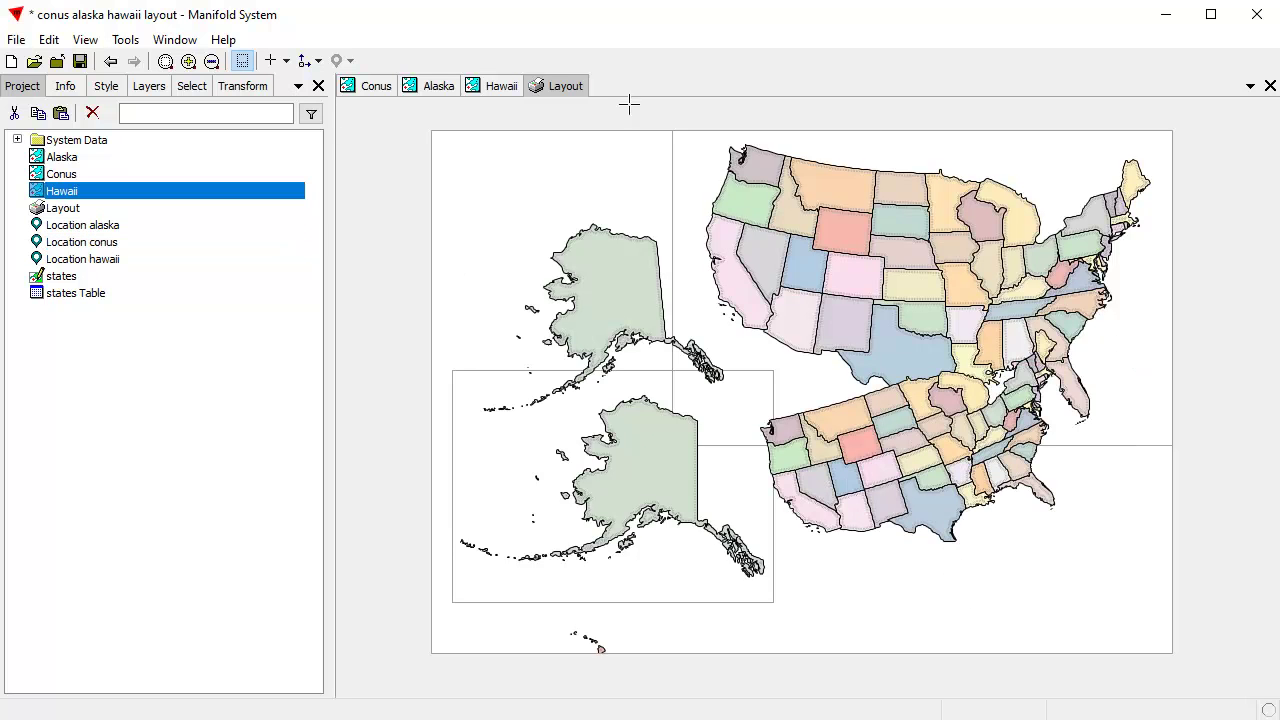
click(939, 597)
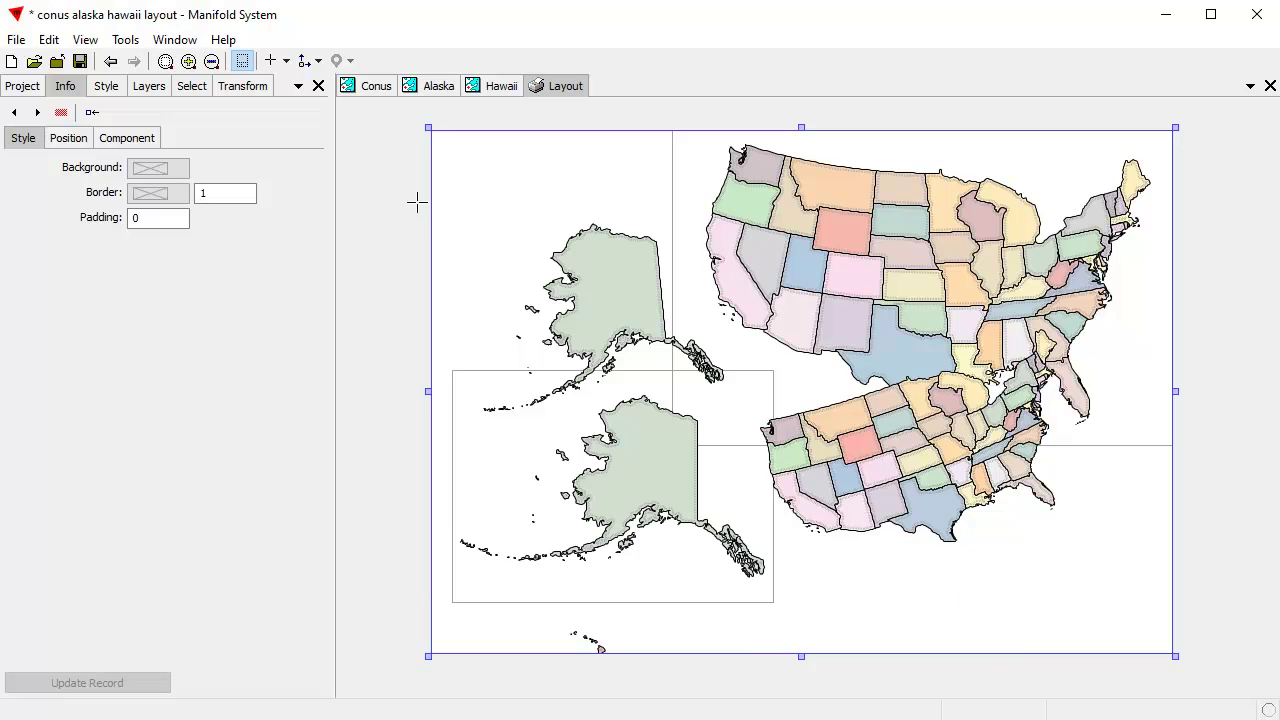
drag(429, 128, 795, 478)
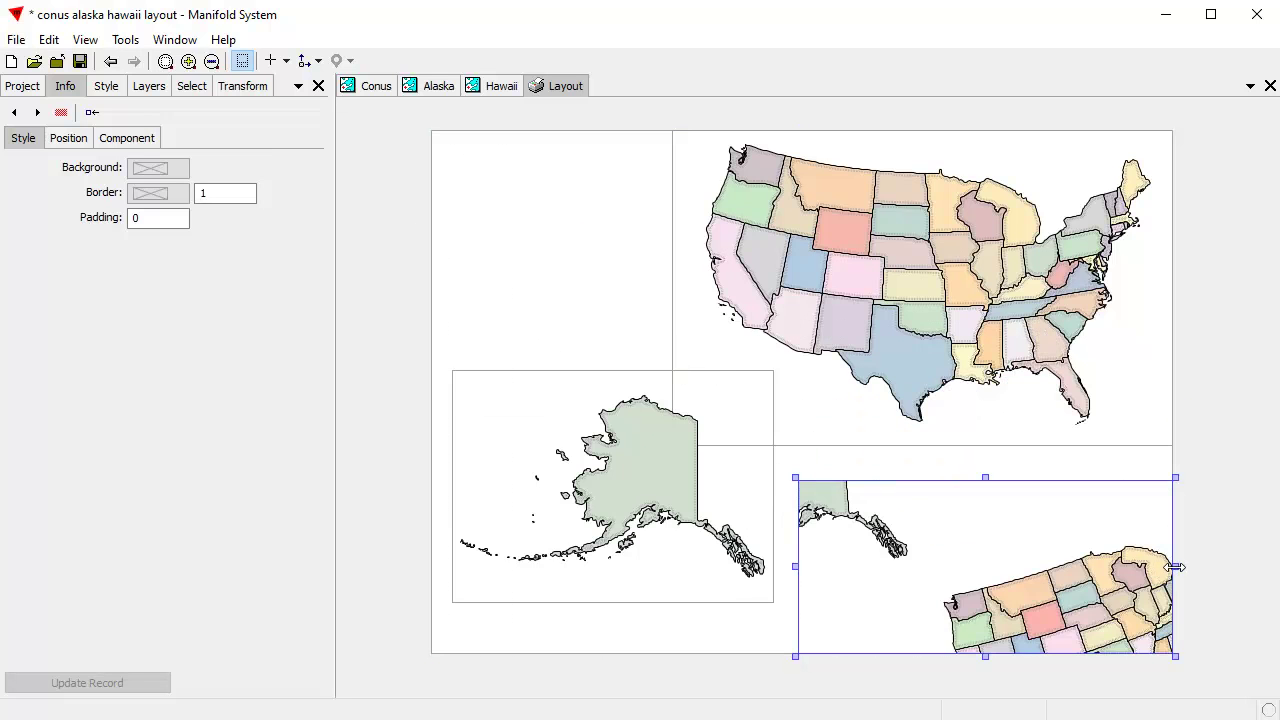
drag(1175, 566, 1100, 566)
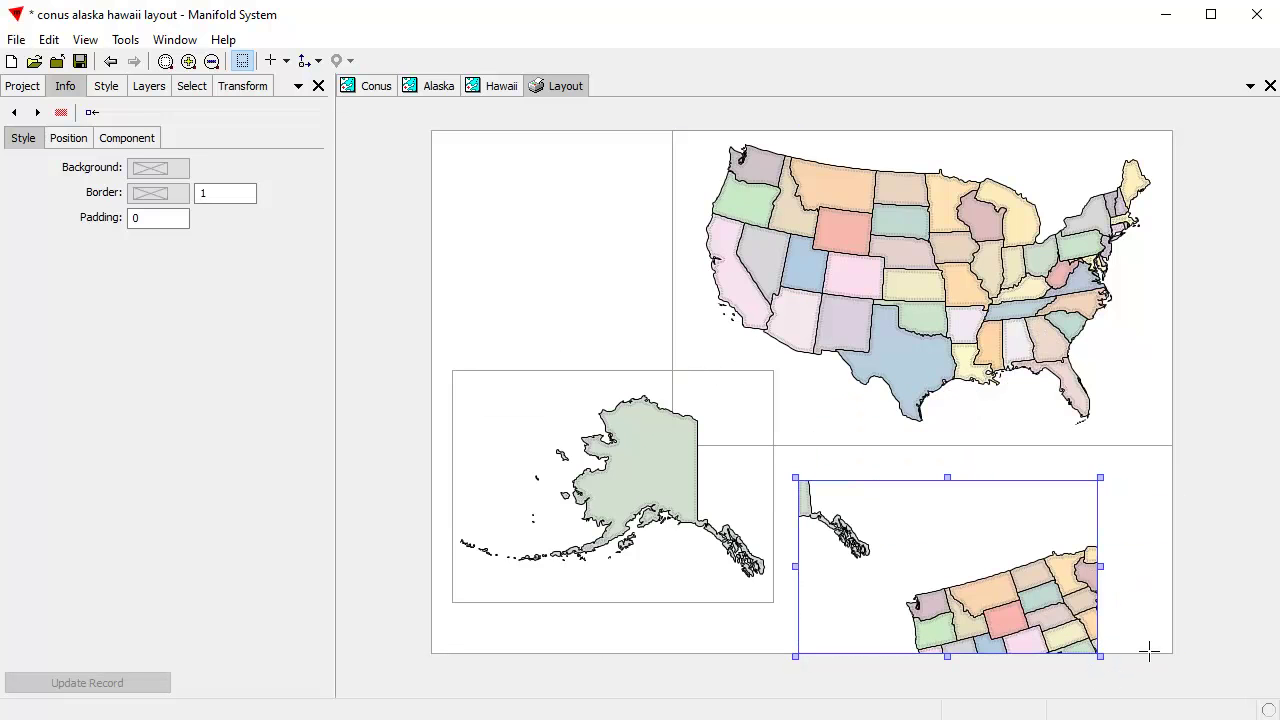
drag(966, 588, 960, 560)
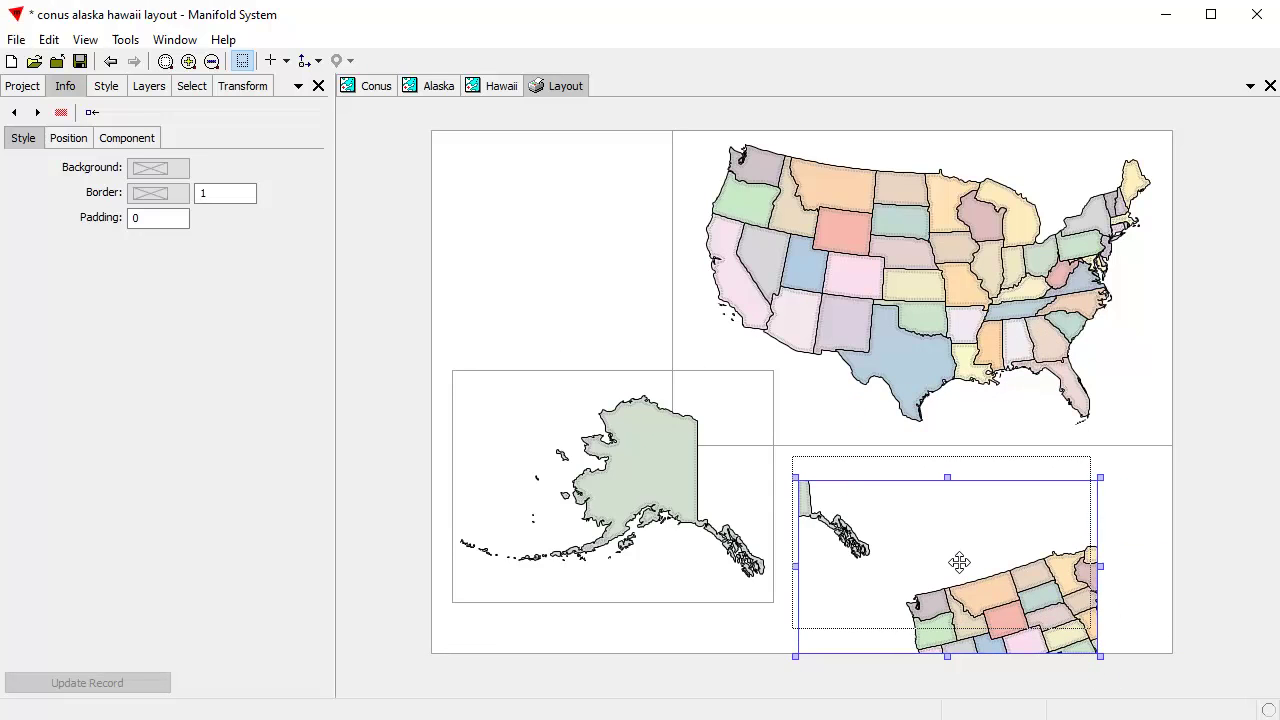
click(951, 522)
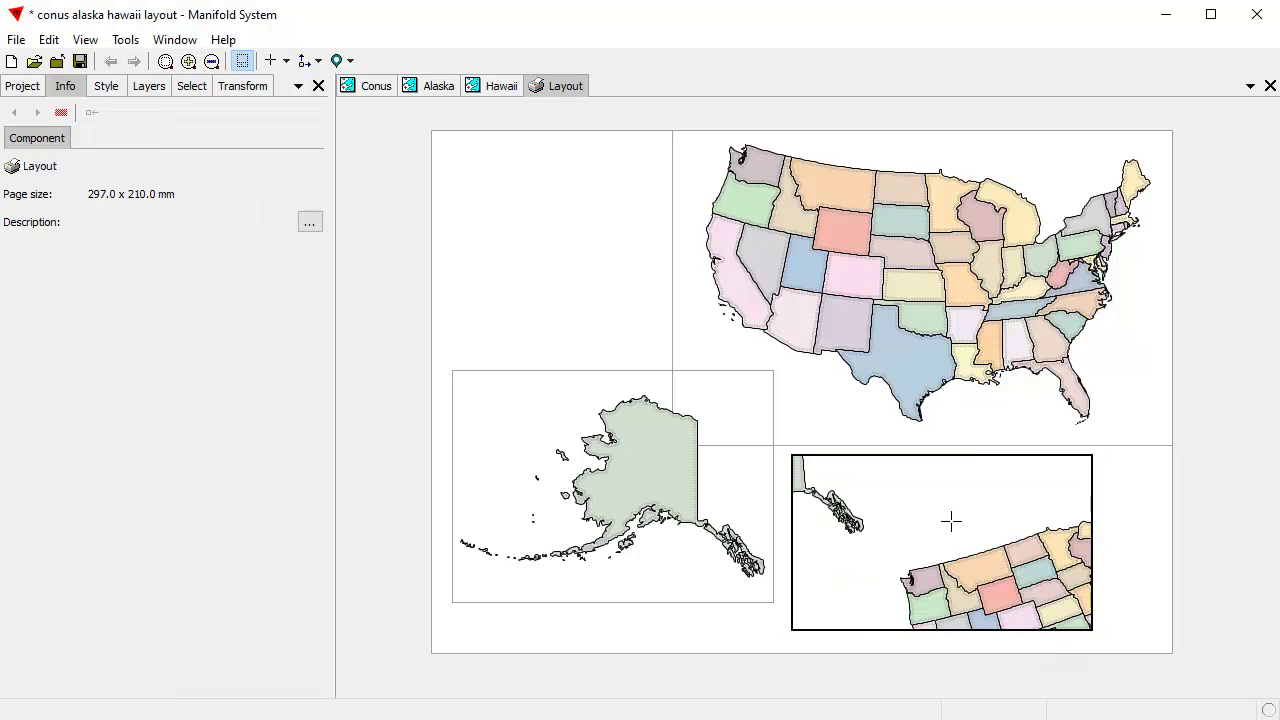
Apply the saved hawaii location to the lower-right frame and zoom out until all islands fit.
click(339, 61)
drag(402, 154, 922, 543)
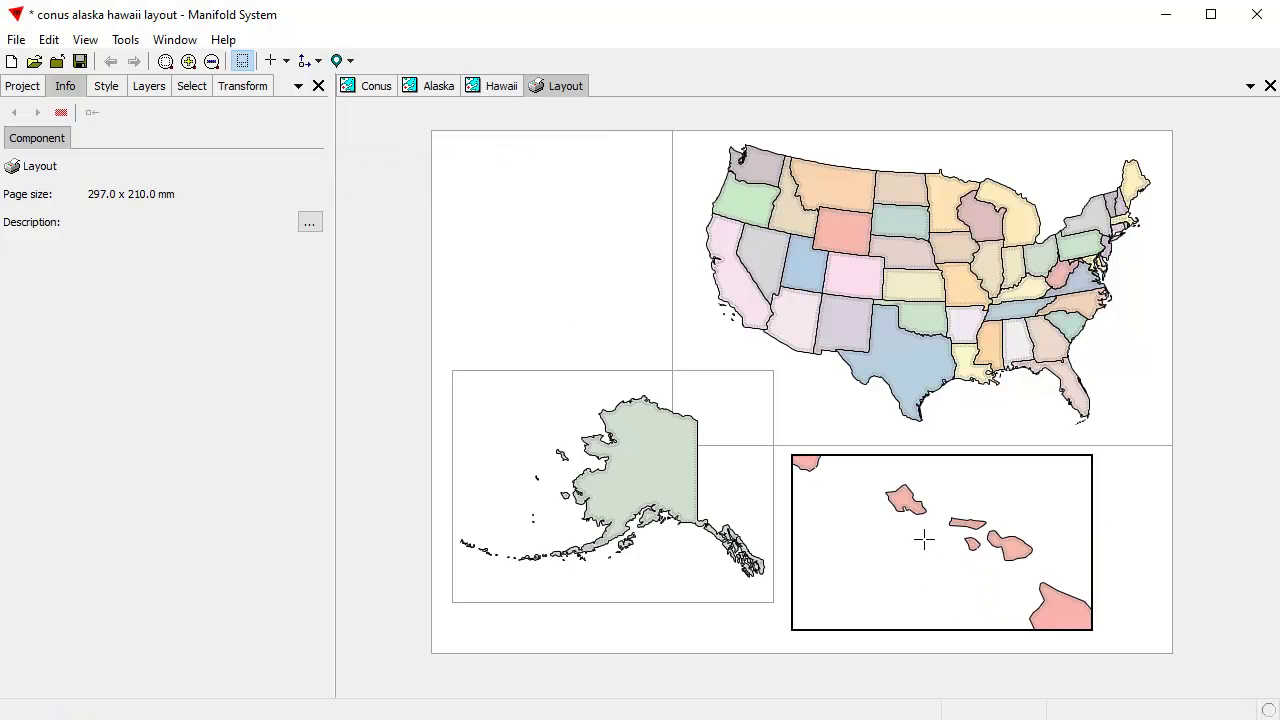
scroll(924, 540, down, 1)
scroll(927, 543, down, 1)
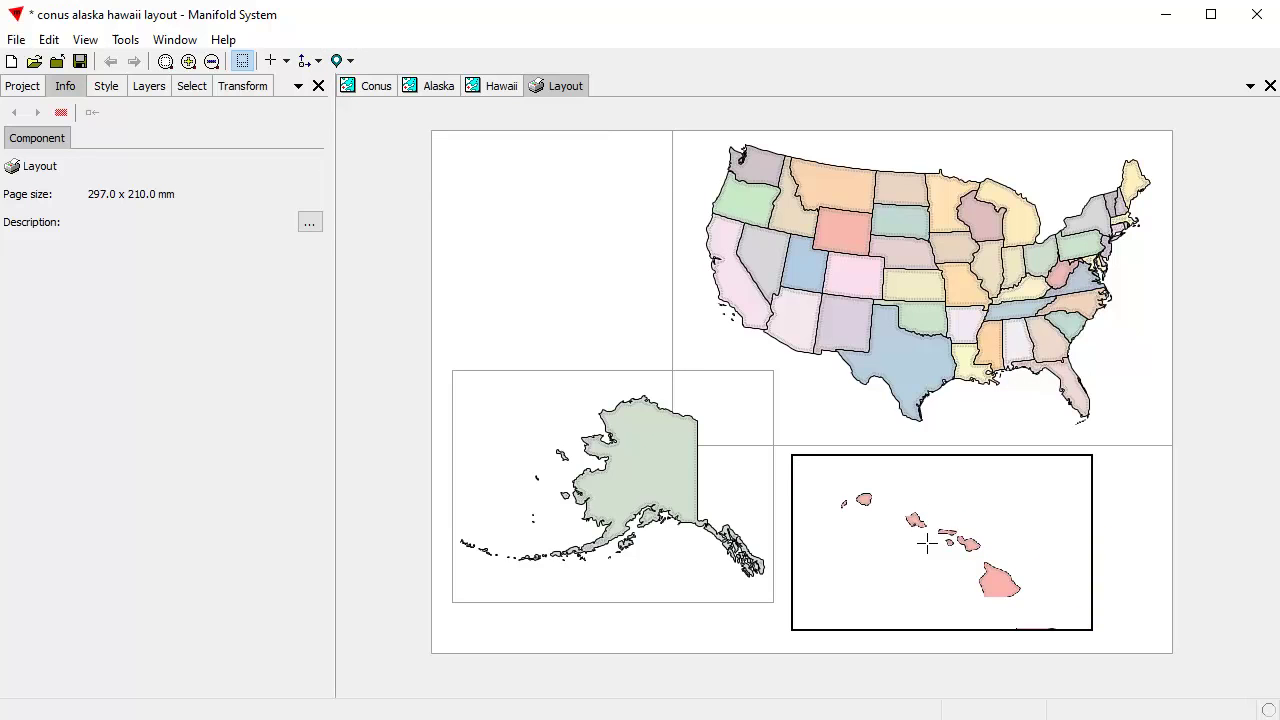
scroll(920, 548, down, 1)
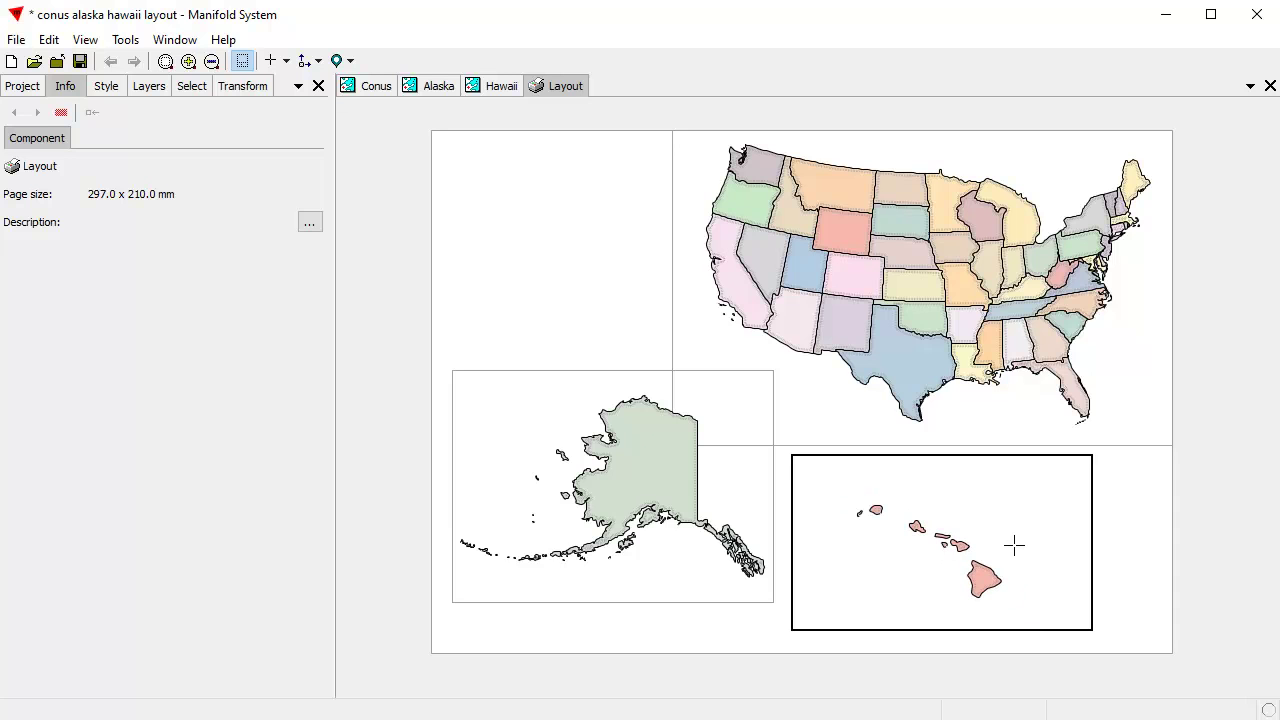
Shrink the Hawaii frame from its top-right corner and nudge it so it hugs the islands.
click(1018, 538)
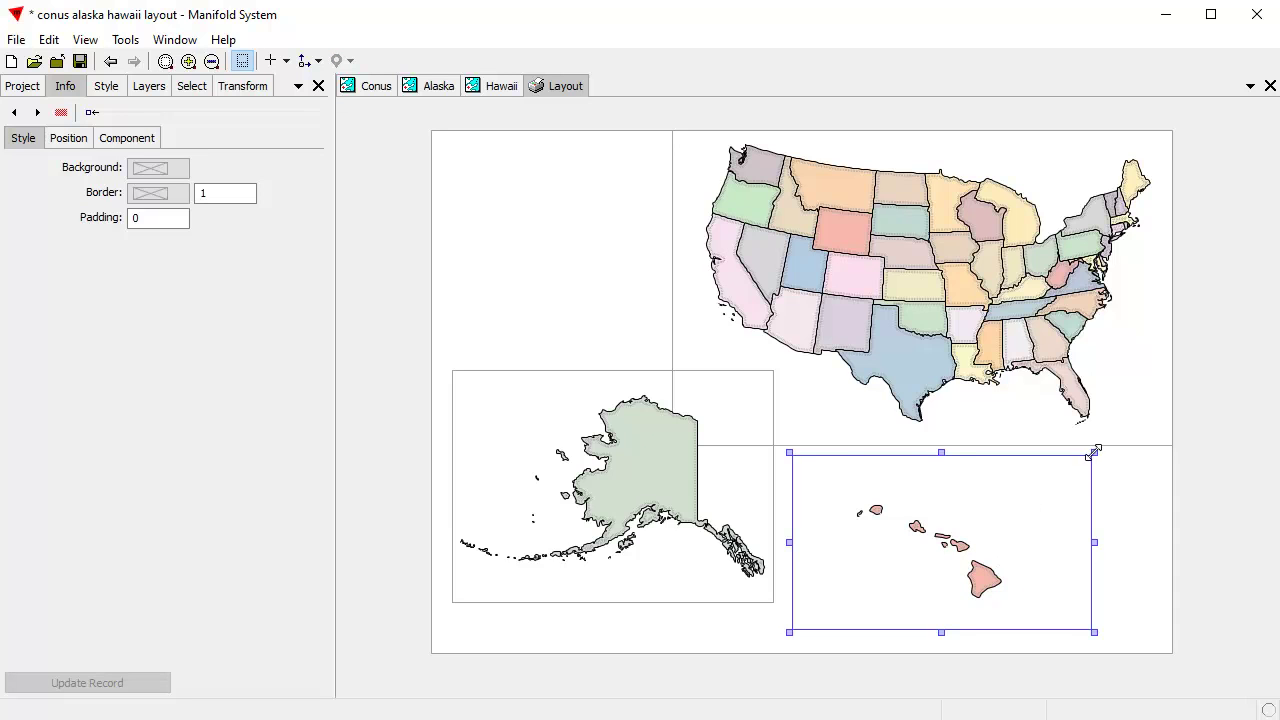
drag(1094, 452, 1029, 502)
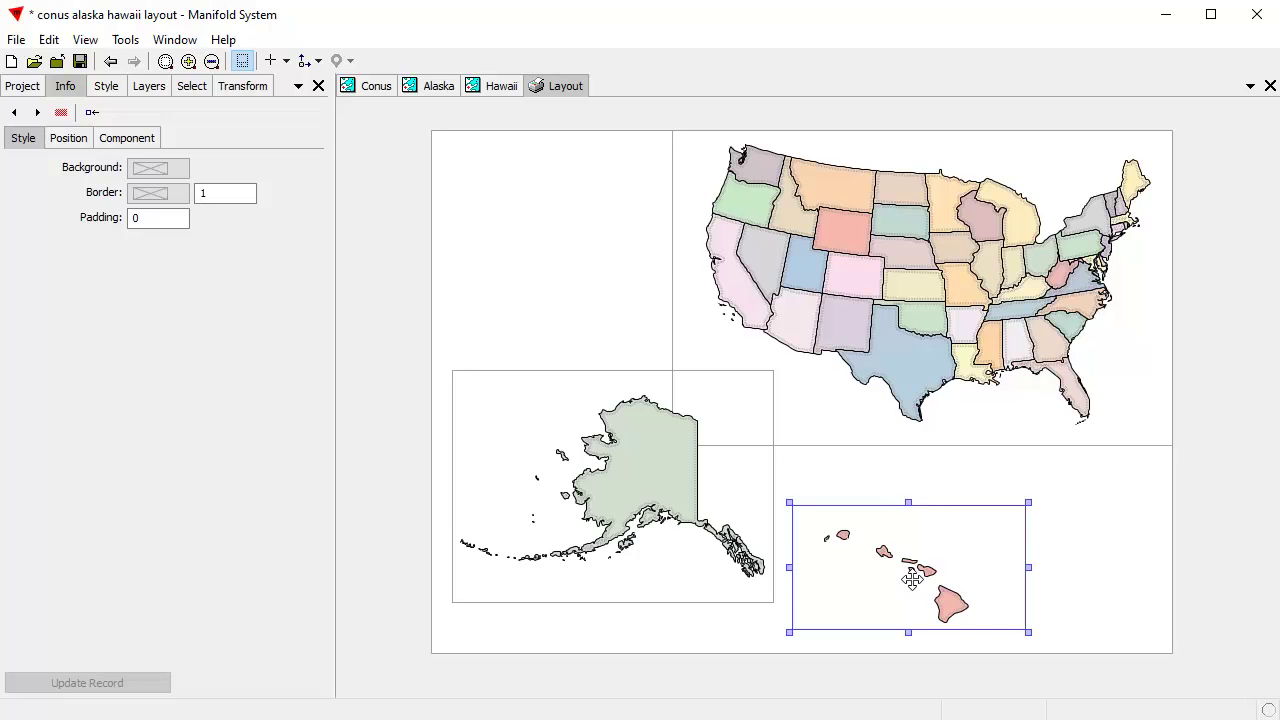
drag(912, 571, 932, 556)
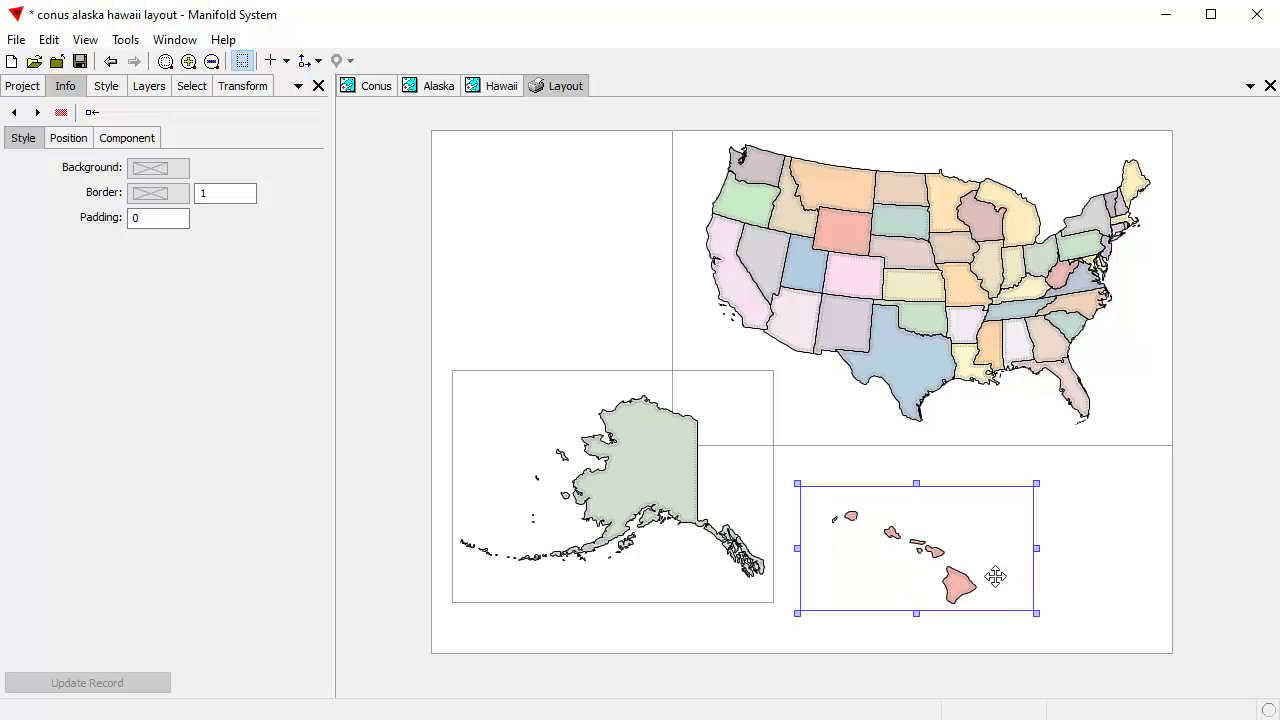
click(1105, 540)
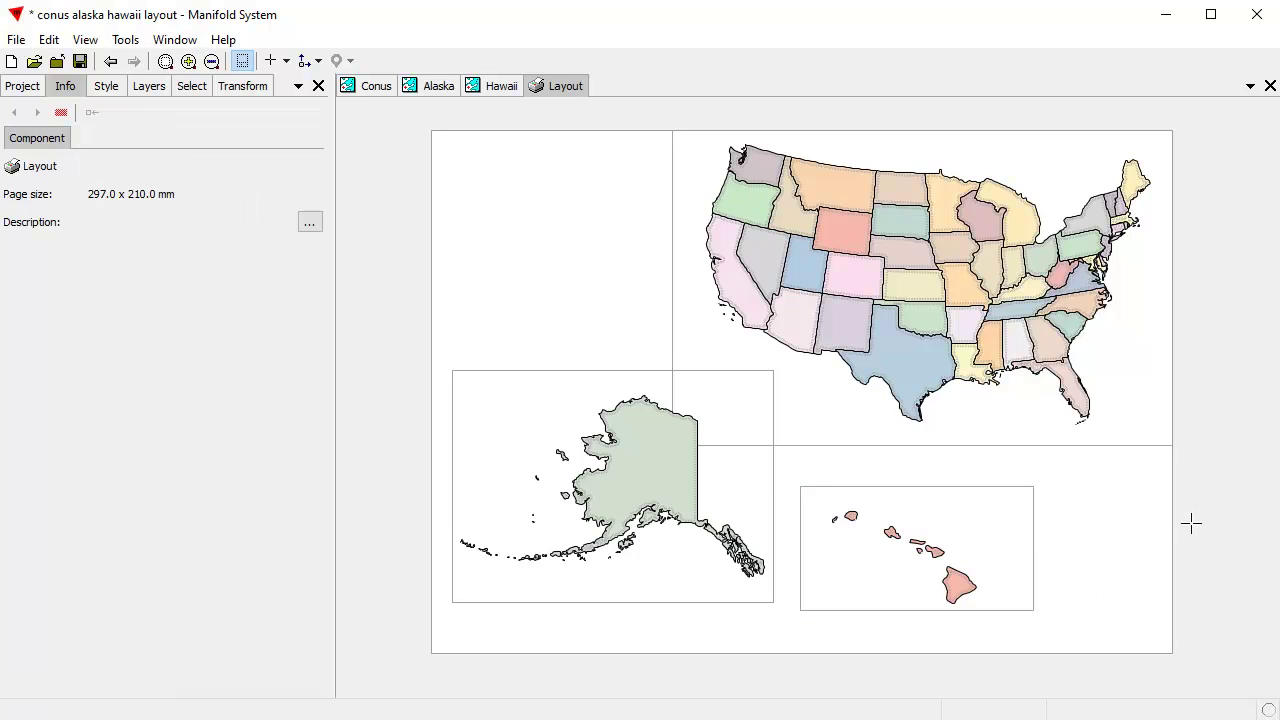
Move the continental US frame slightly down-left and turn off the map frame outlines.
click(242, 62)
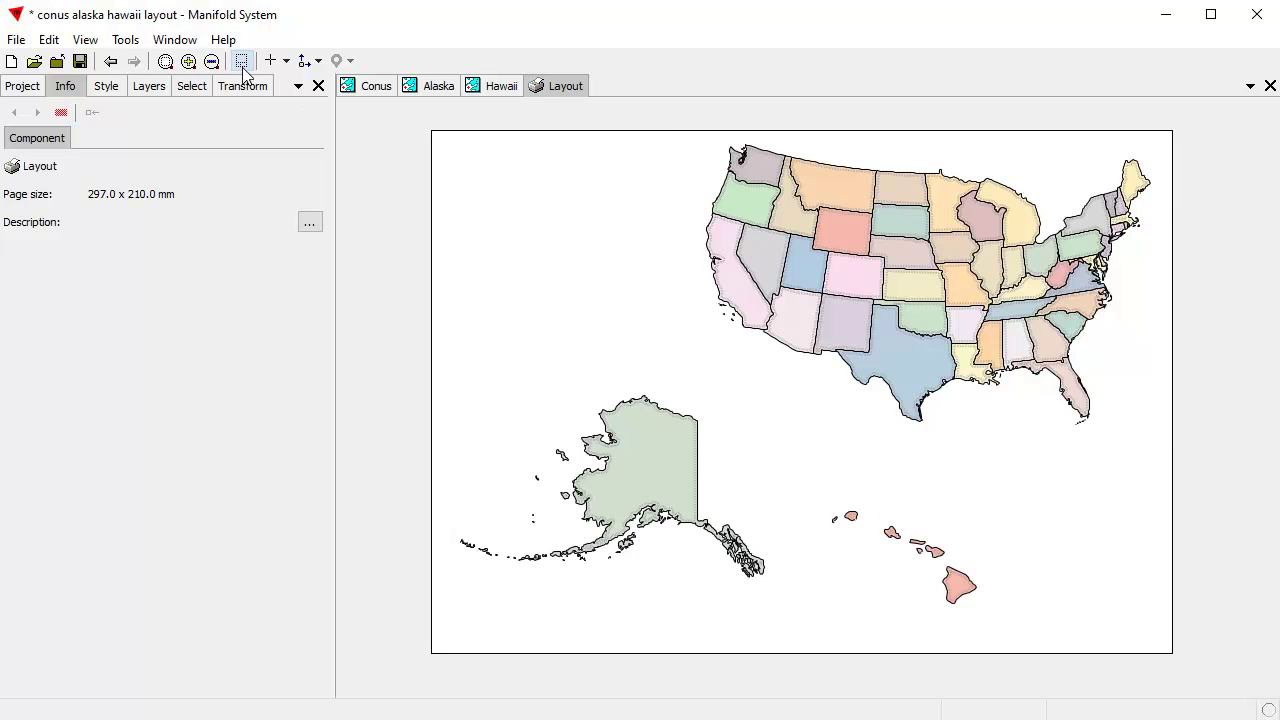
click(243, 64)
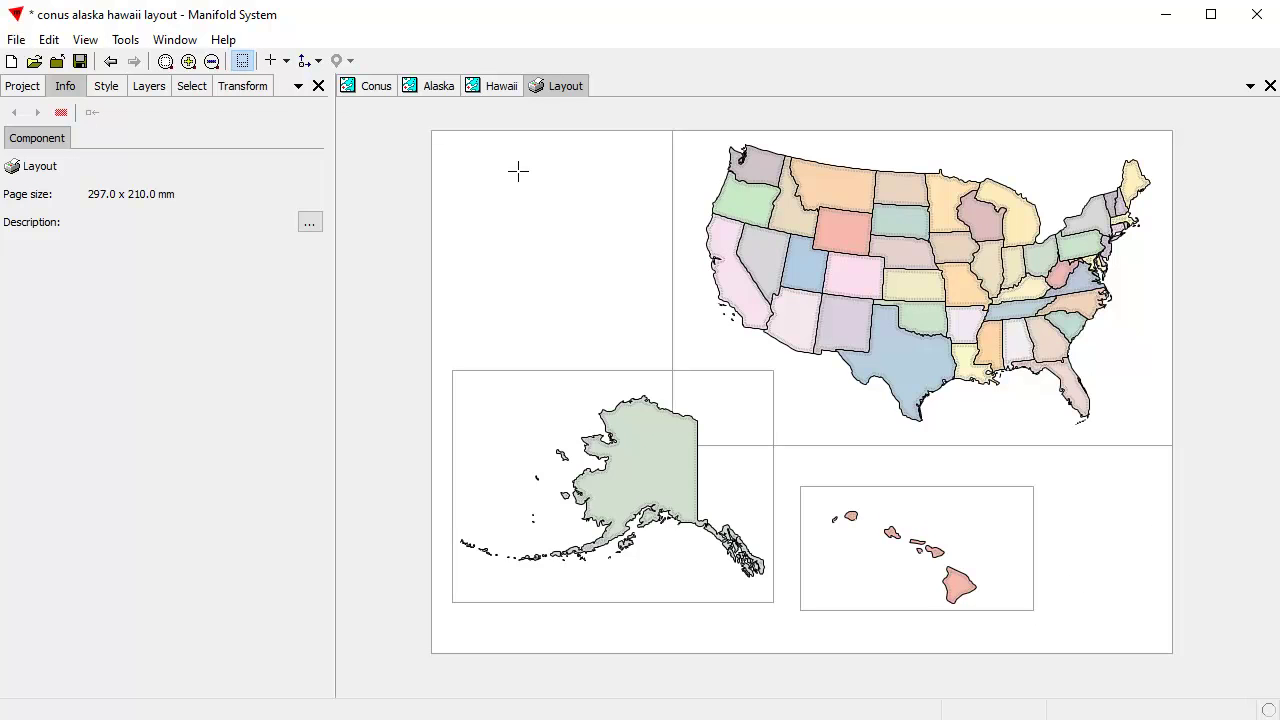
click(907, 287)
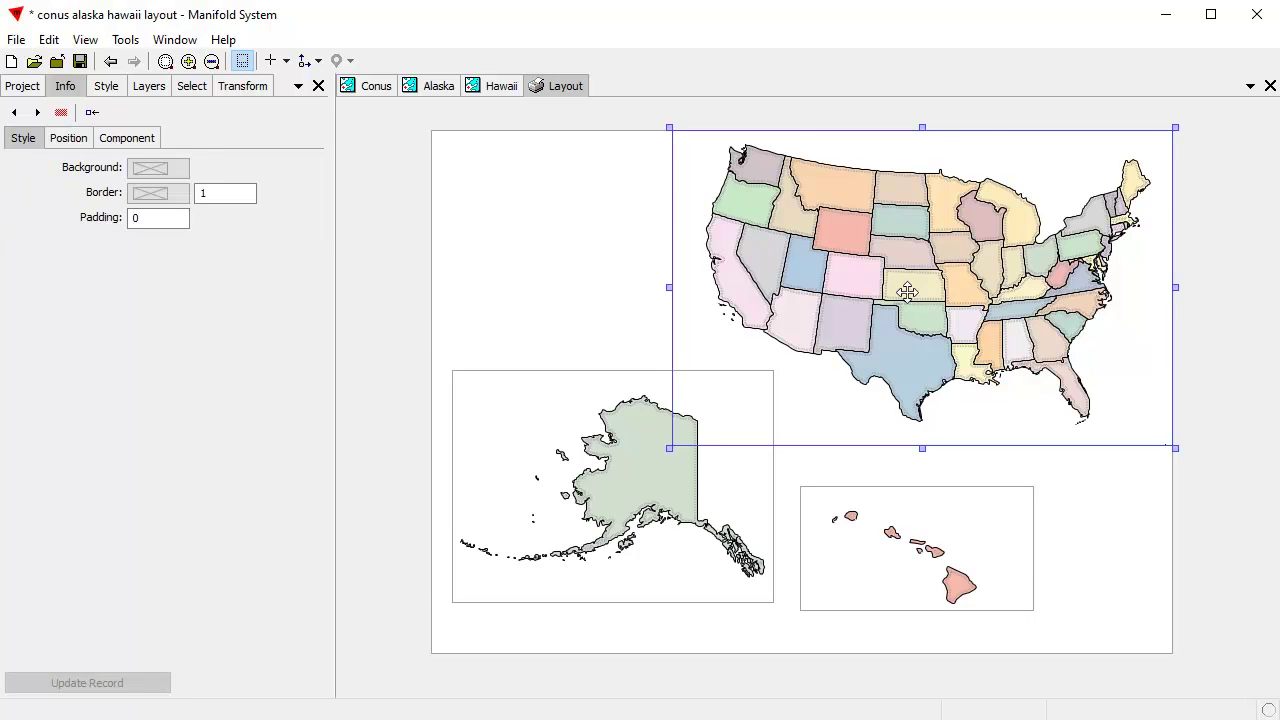
drag(907, 287, 904, 293)
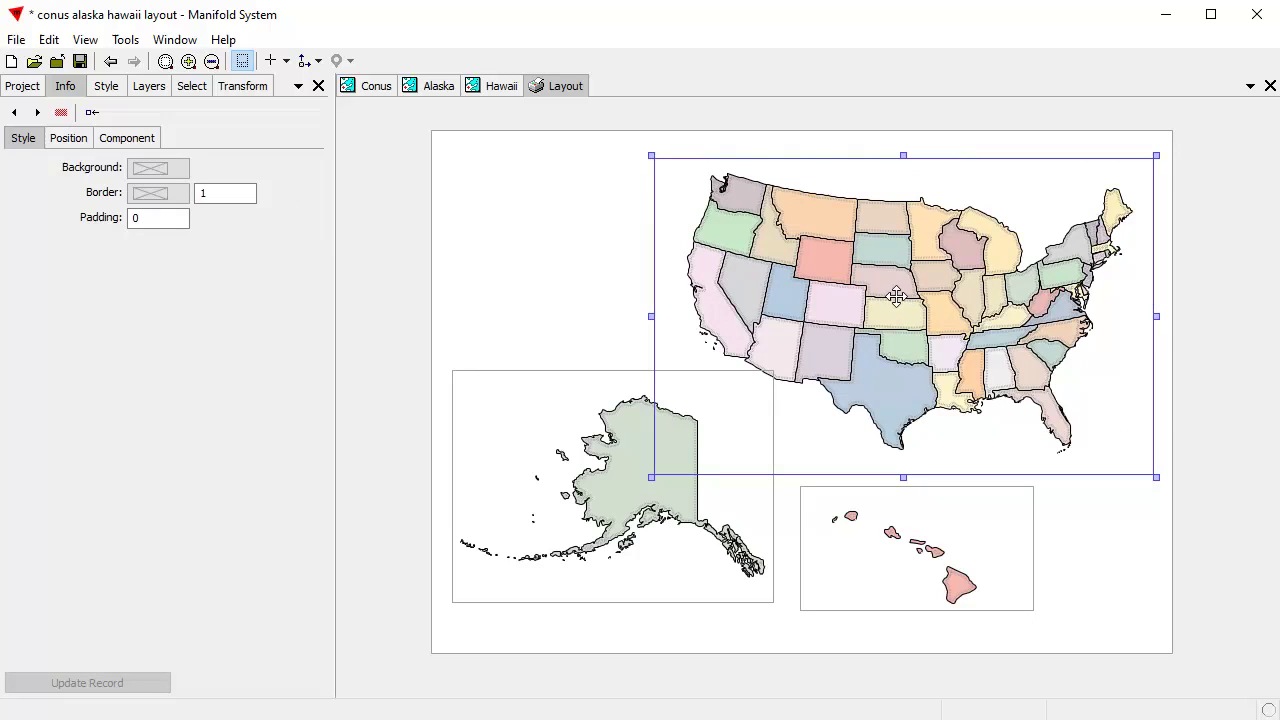
drag(898, 297, 892, 309)
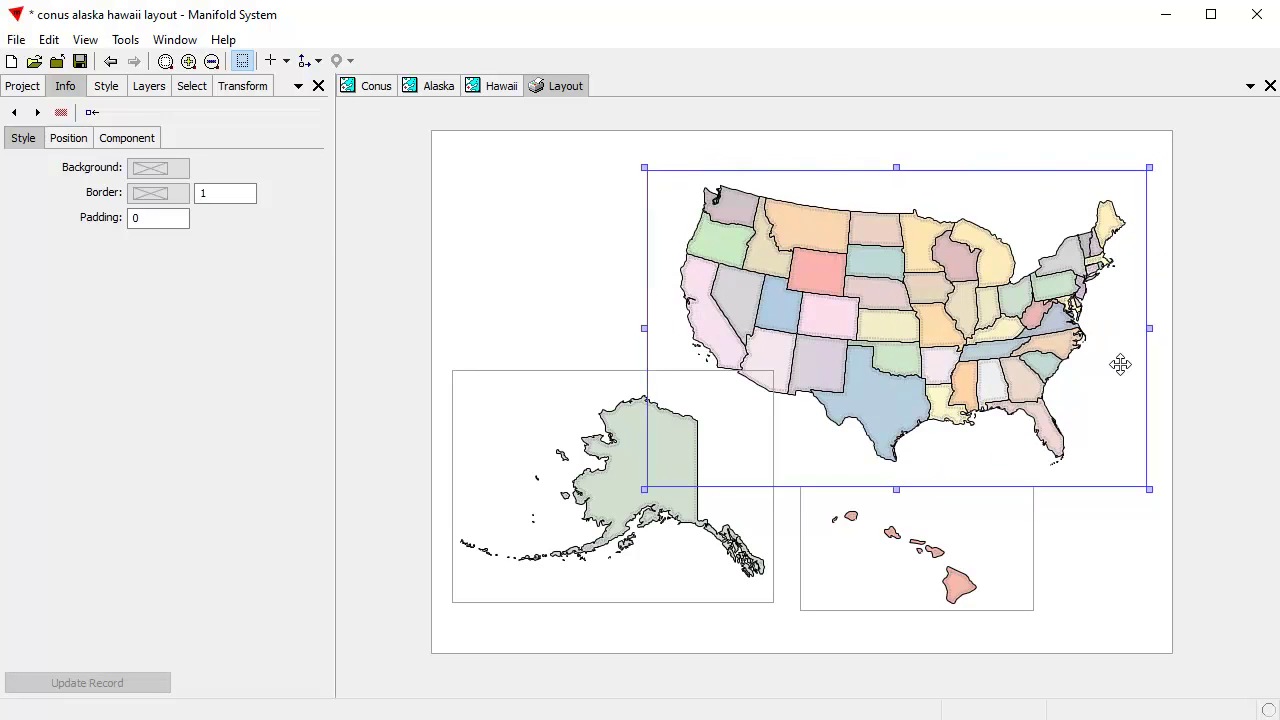
click(1127, 571)
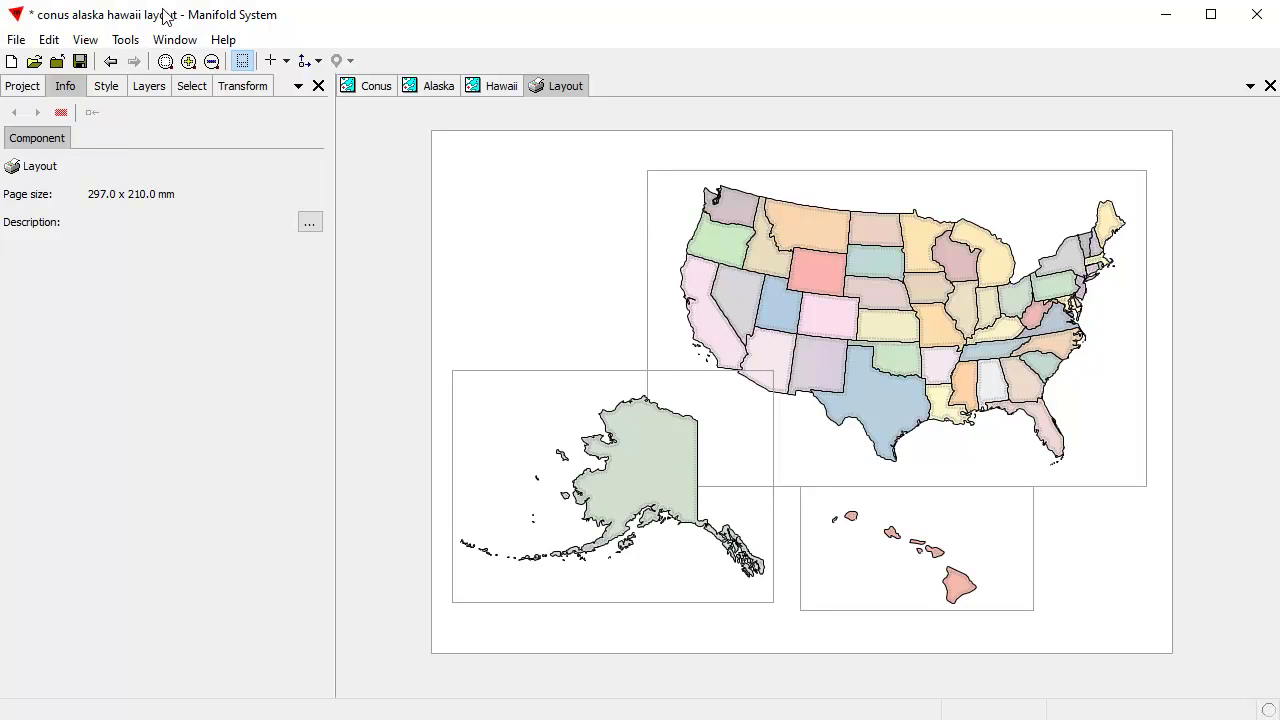
click(242, 61)
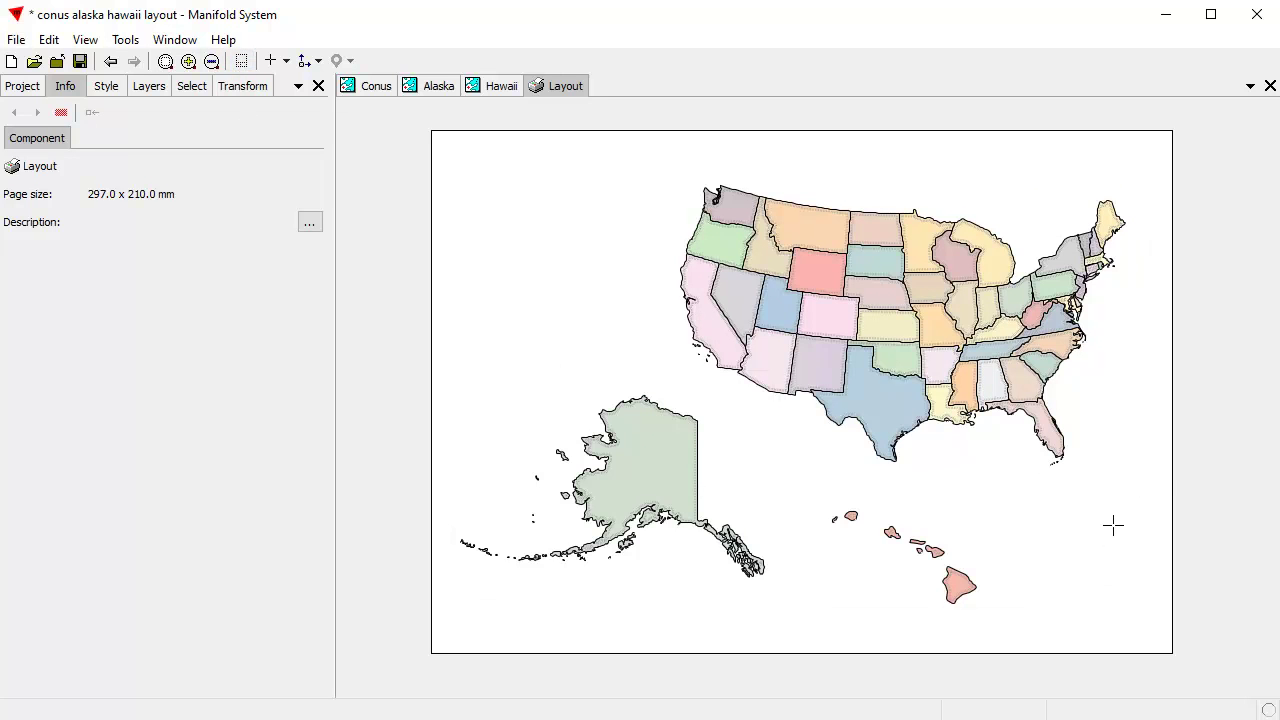